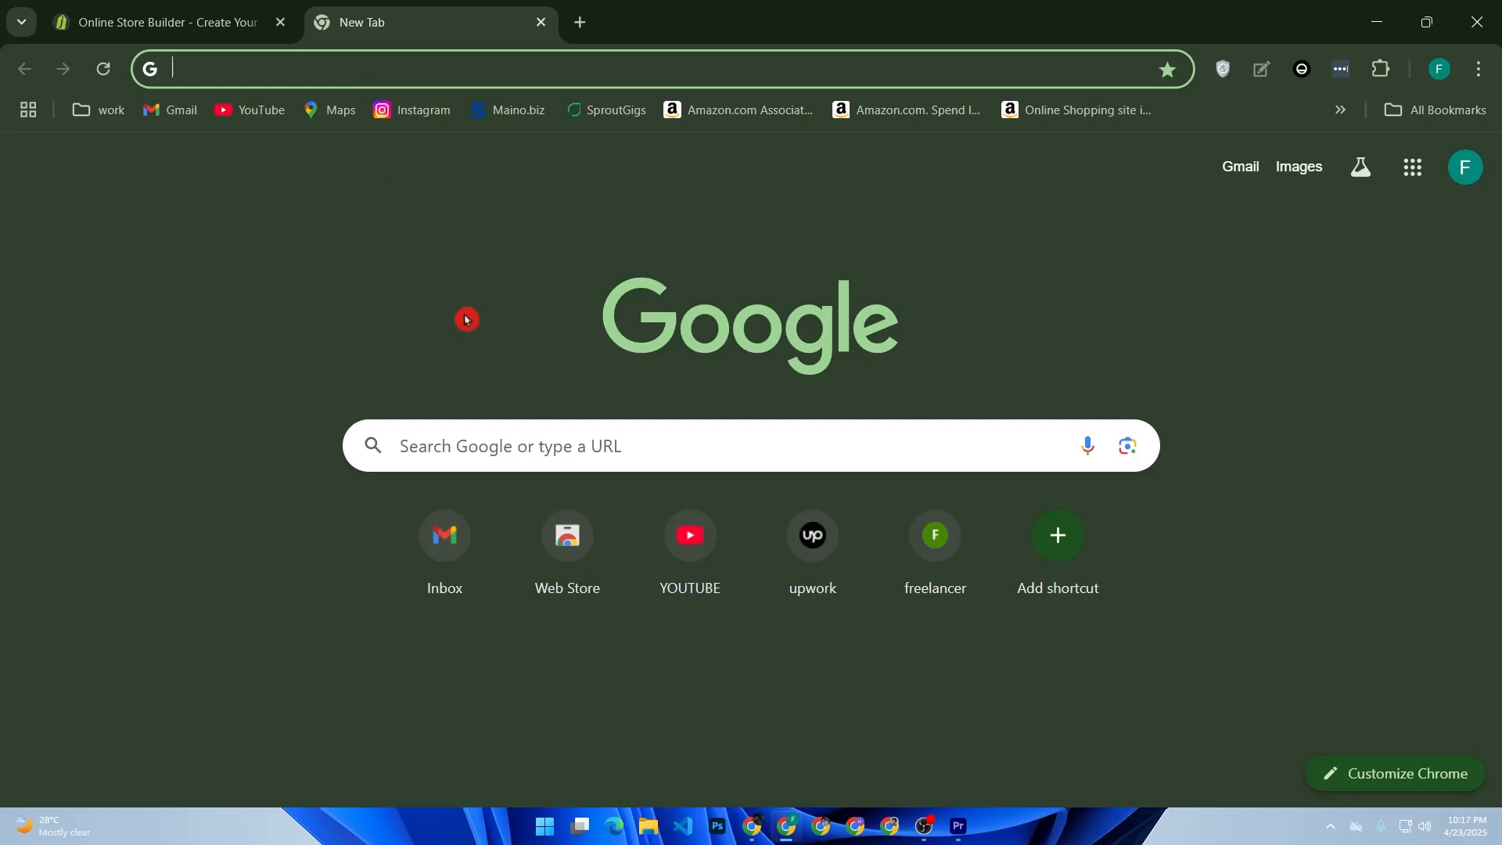
Search Google for "temp mail" and open the Temp Mail disposable email site
left_click(524, 438)
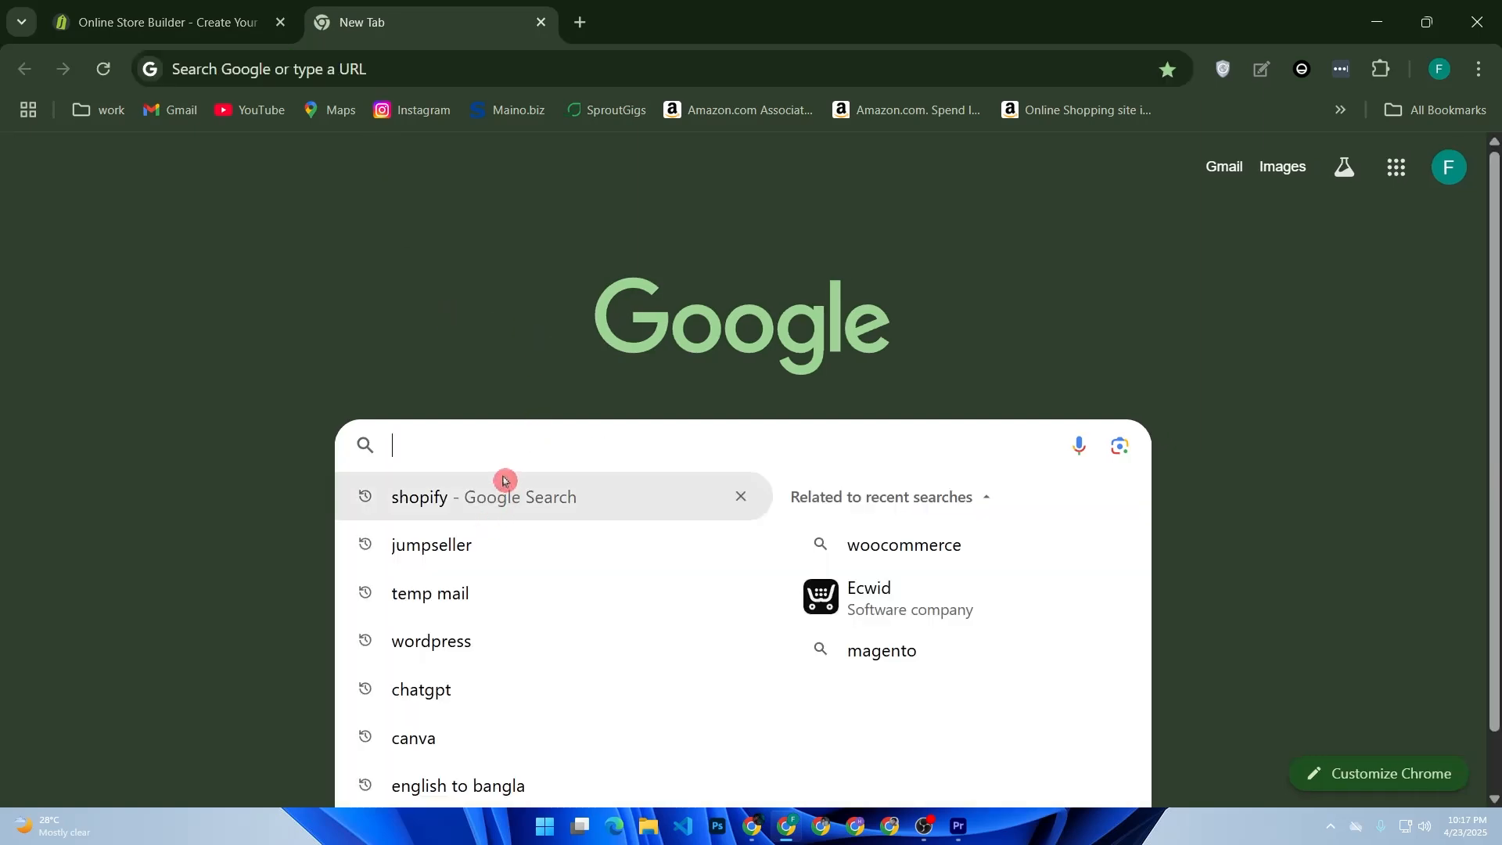
left_click(476, 606)
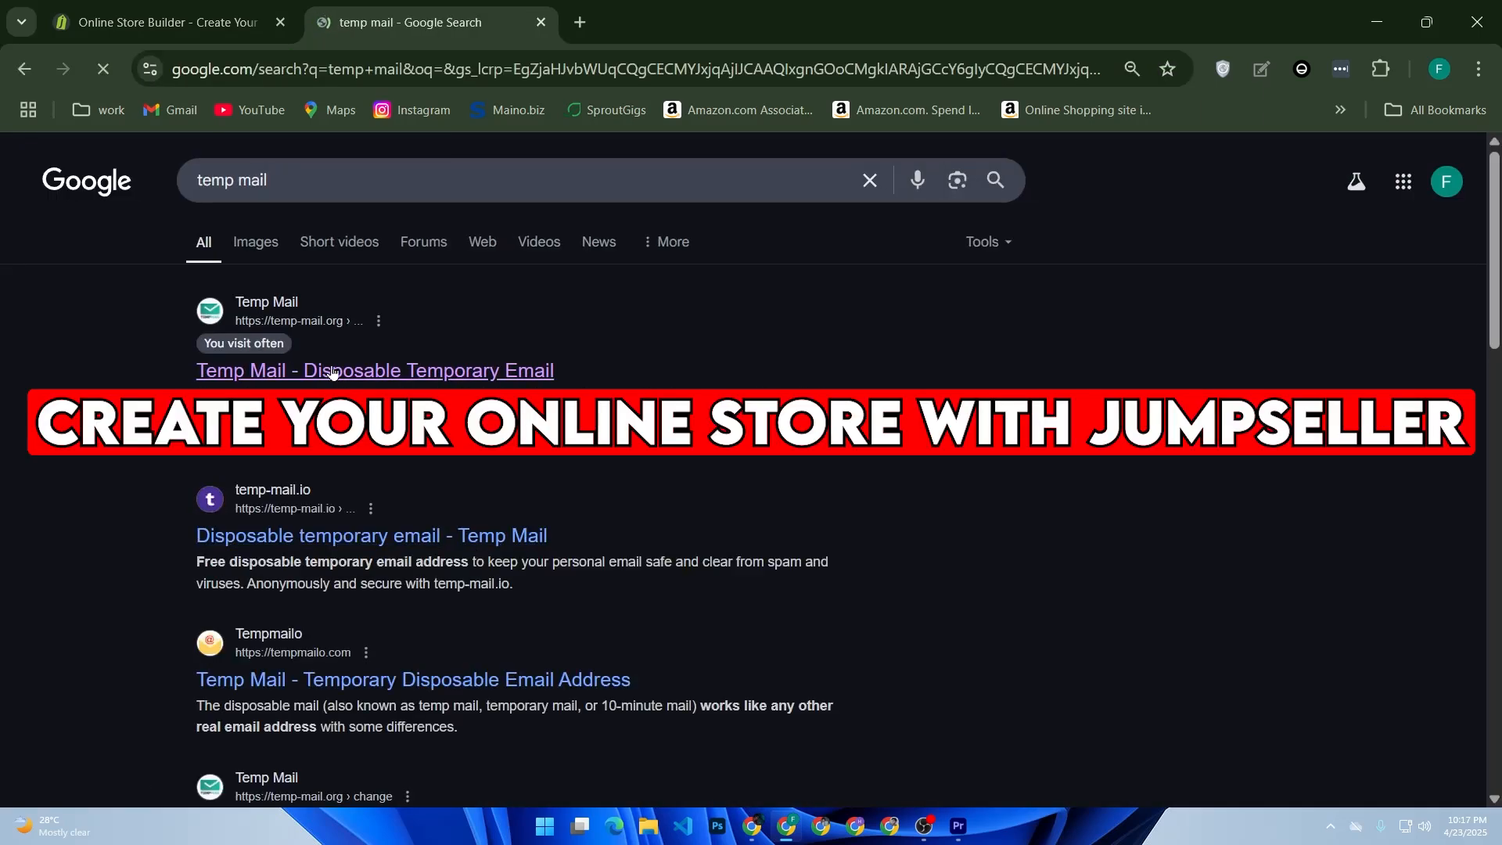
left_click(334, 370)
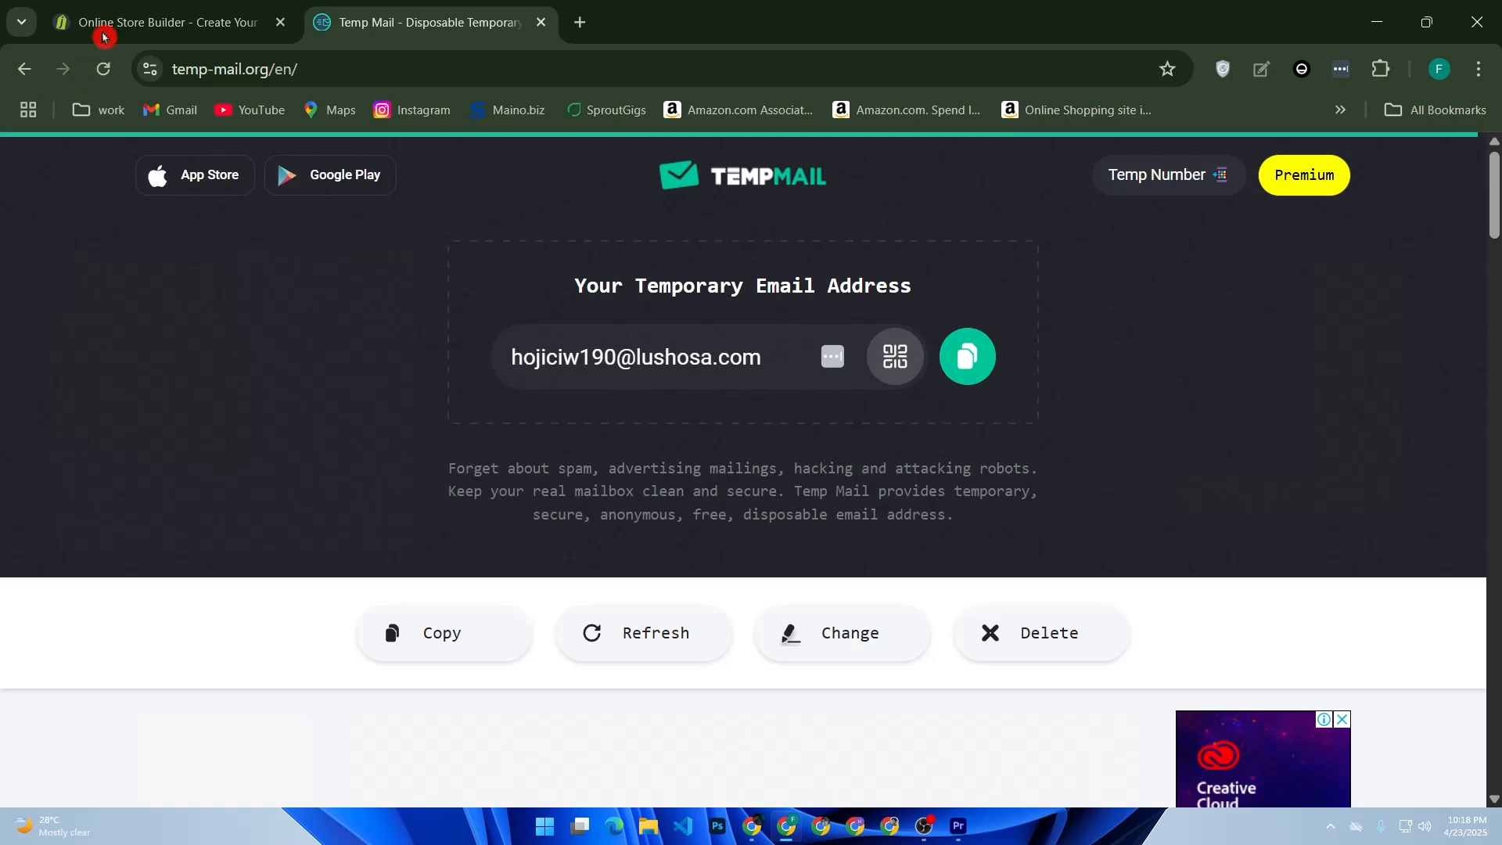
Return to the Jumpseller homepage and look over its free trial offer, partner list and Build your brand section
left_click(108, 28)
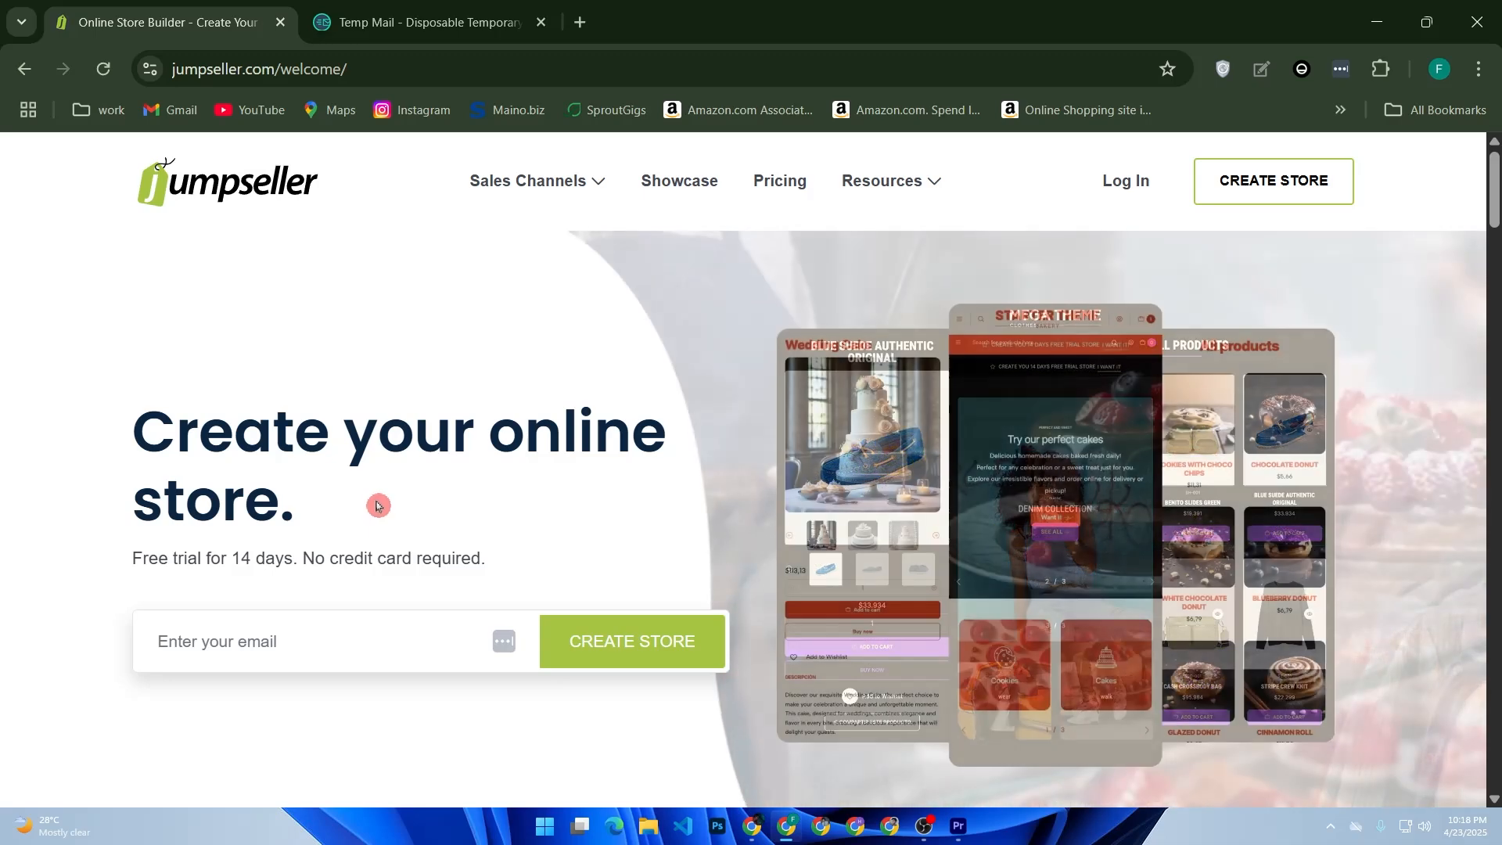
scroll(377, 508, "down", 8)
scroll(389, 515, "up", 8)
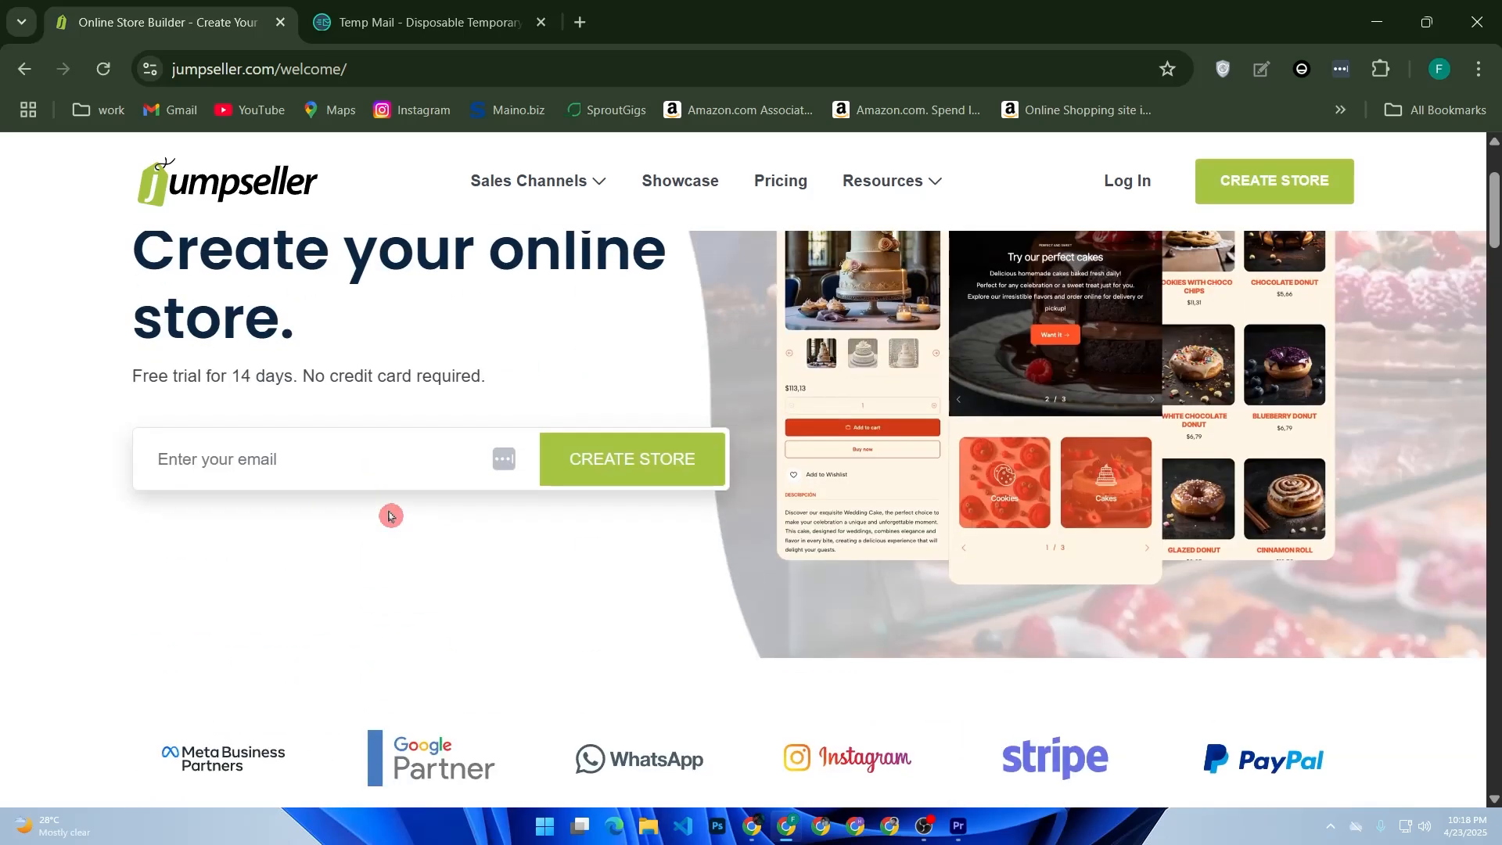
scroll(389, 515, "down", 6)
scroll(390, 515, "down", 5)
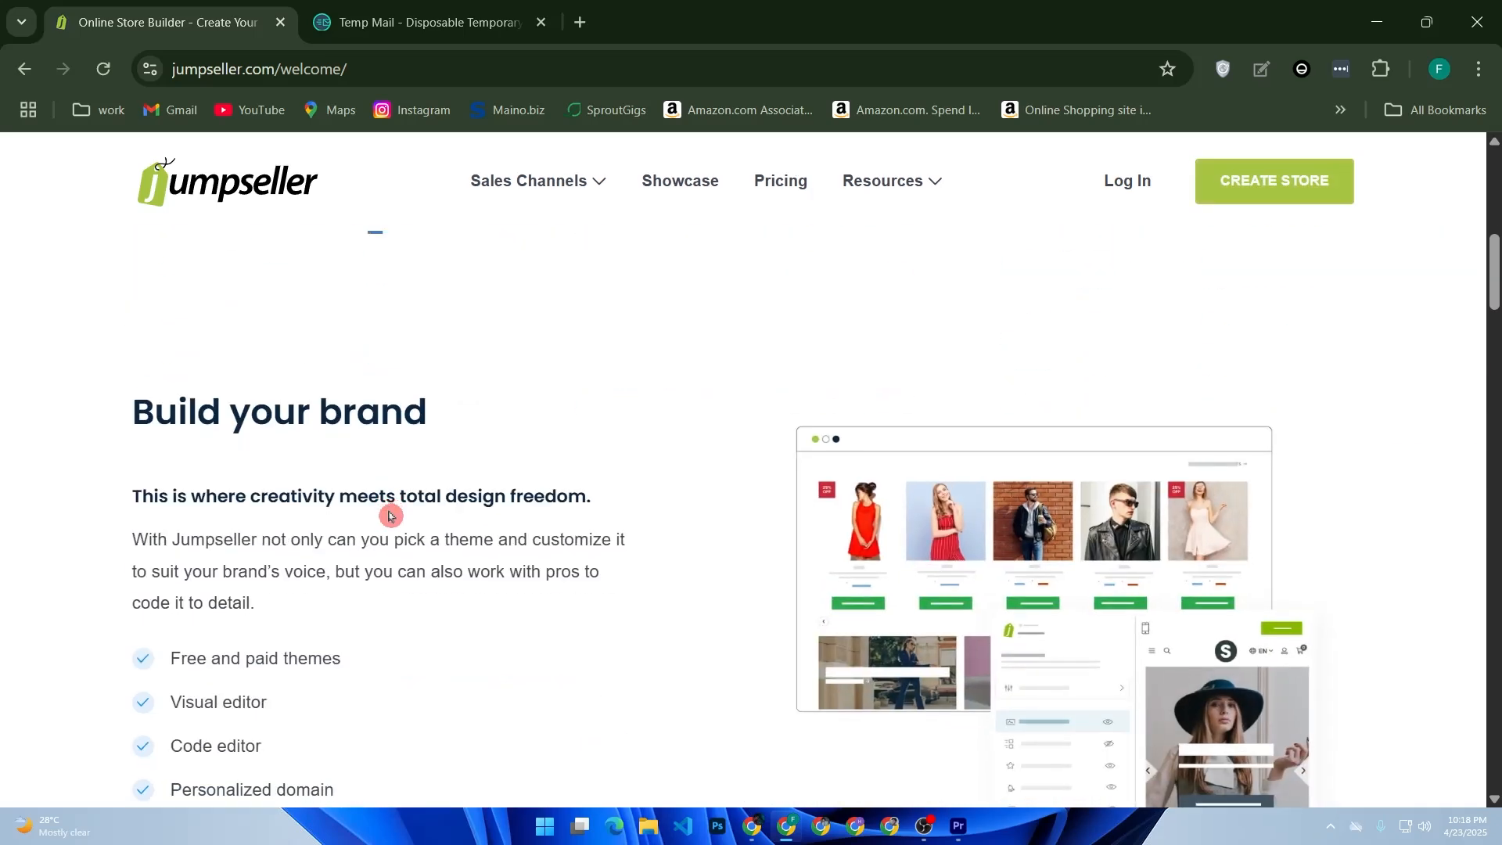
scroll(389, 516, "down", 6)
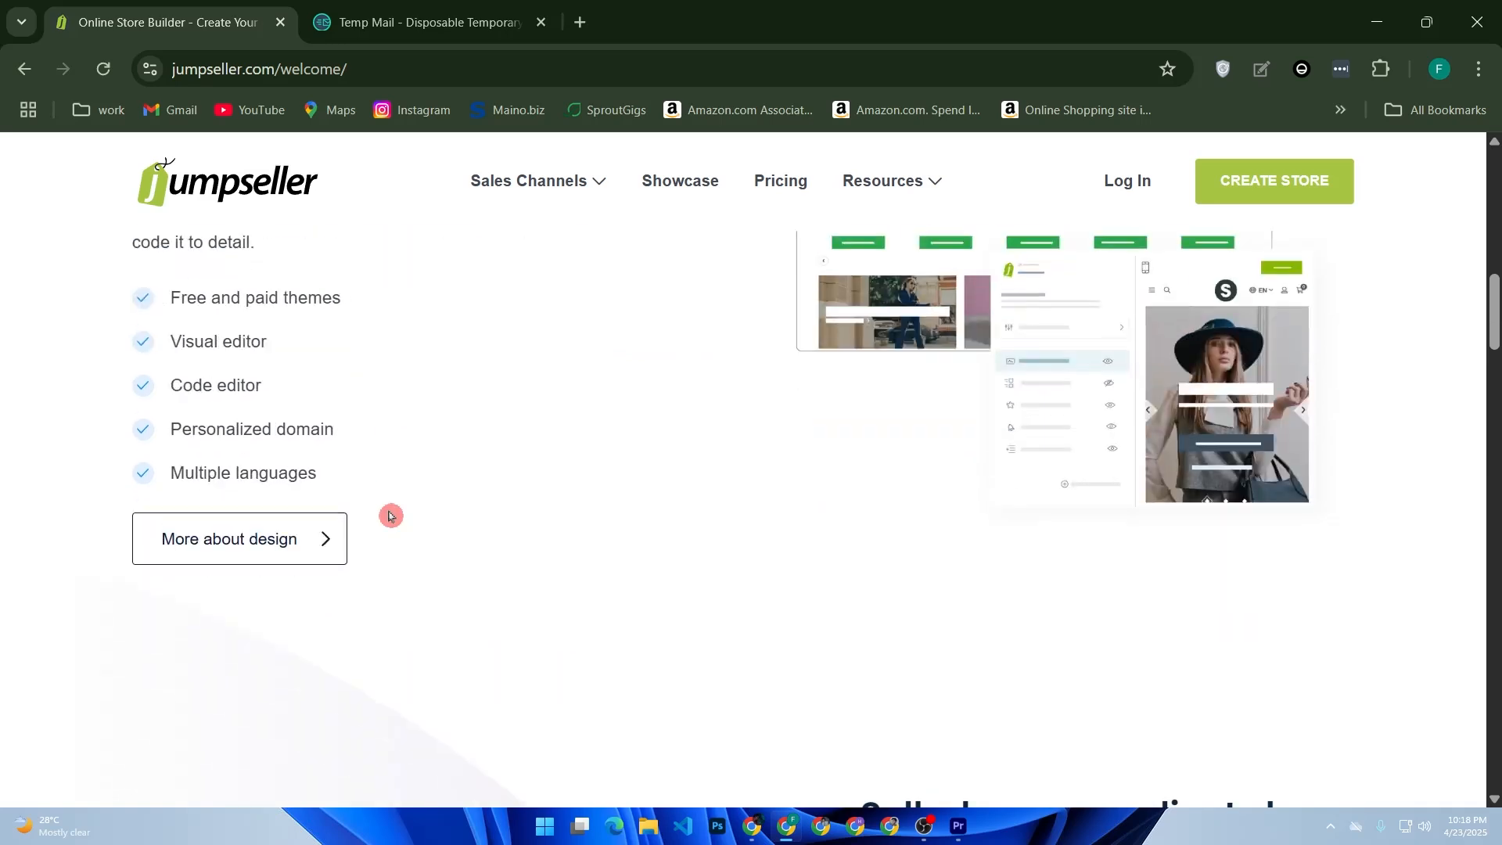
scroll(389, 516, "up", 6)
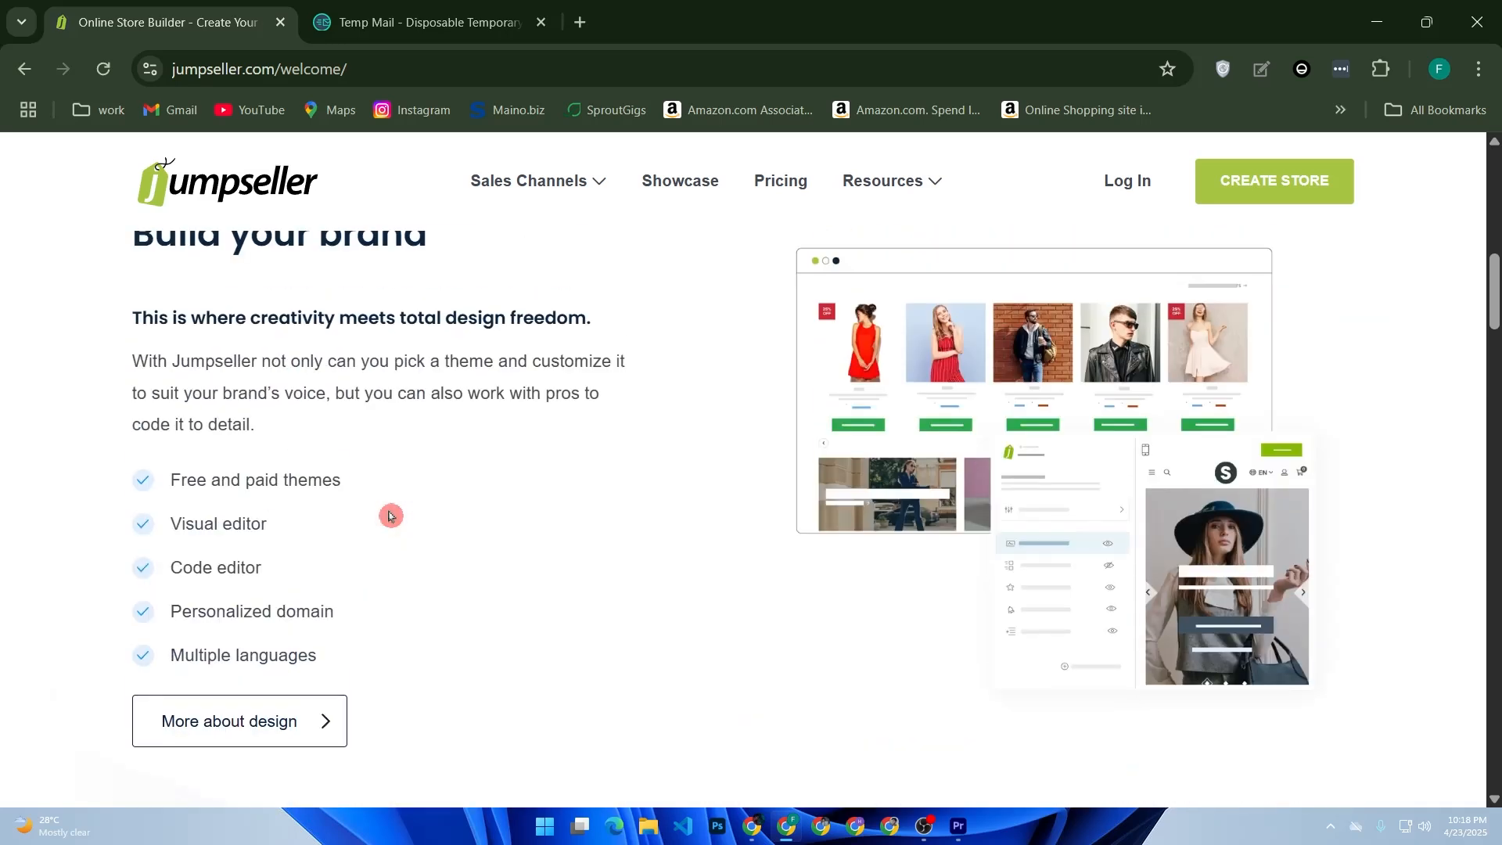
scroll(389, 516, "up", 2)
scroll(389, 516, "up", 2)
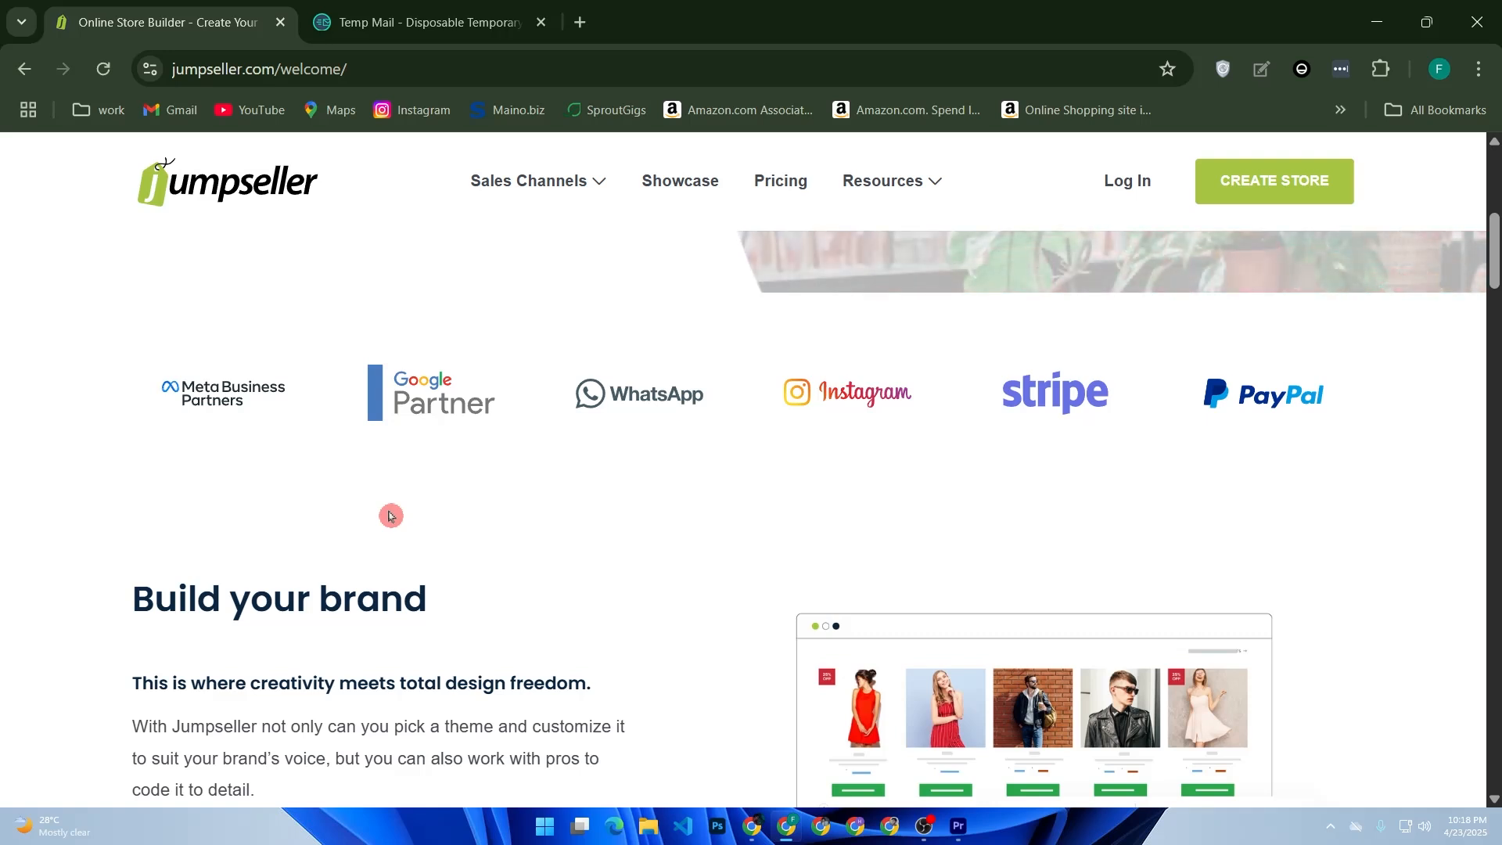
scroll(389, 516, "up", 6)
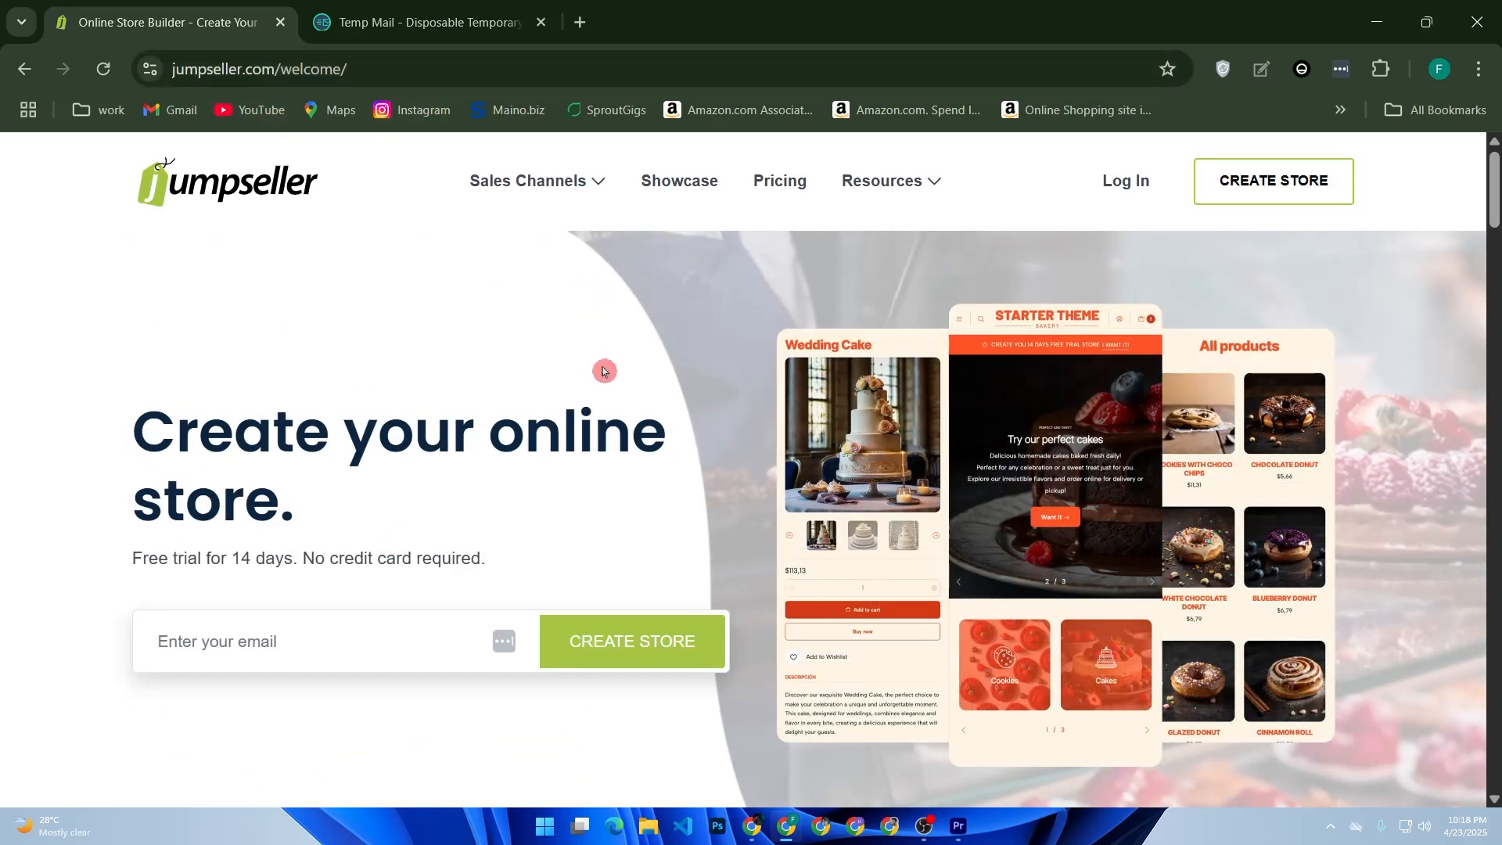
Start the free-trial store sign-up with "myshop" as the store's name and the temporary address as the email
left_click(1302, 185)
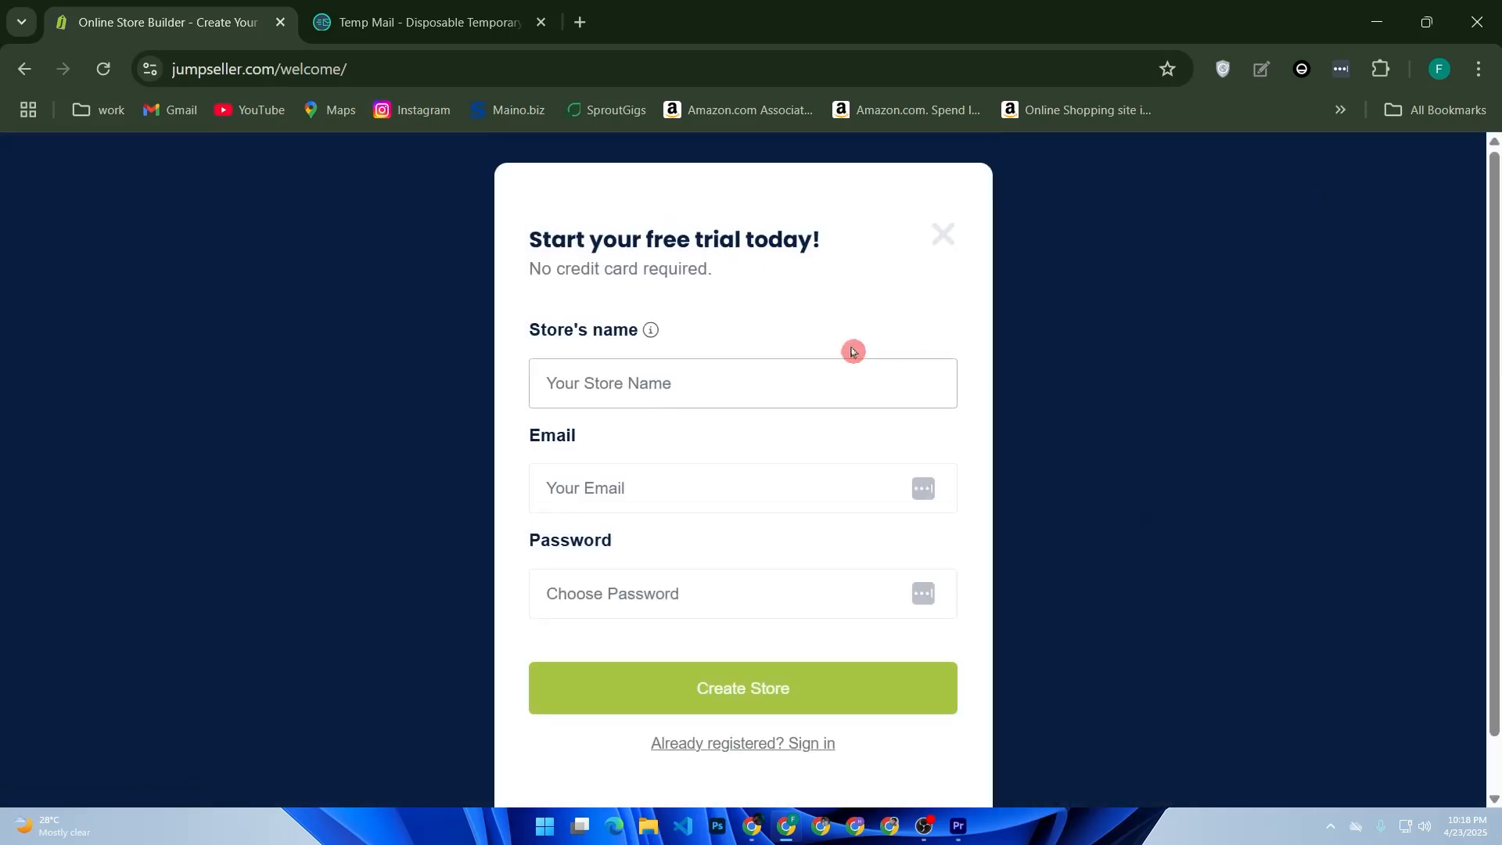
left_click(679, 382)
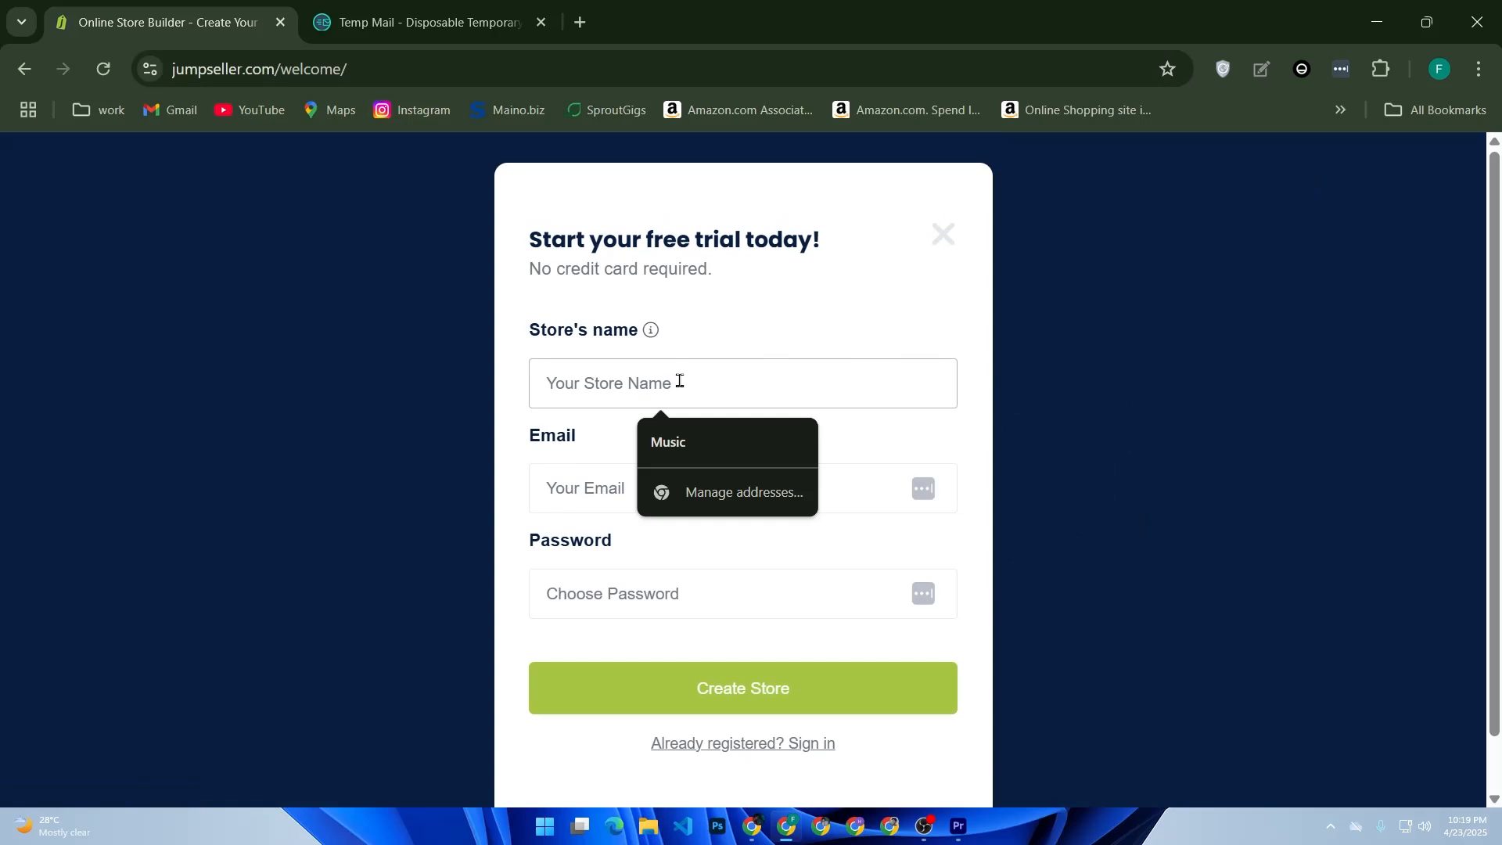
type("myshop")
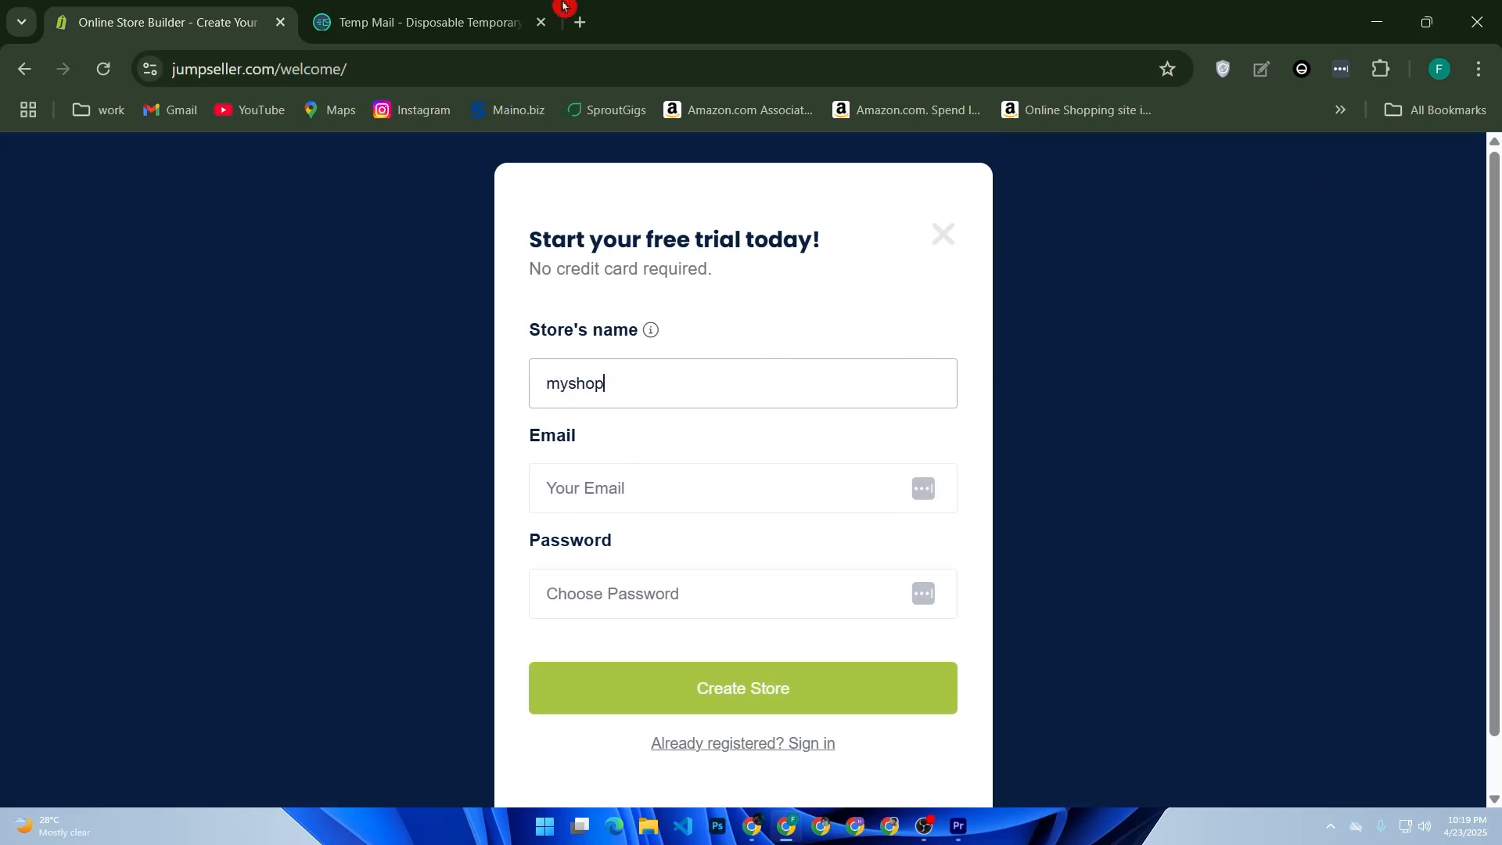
left_click(328, 15)
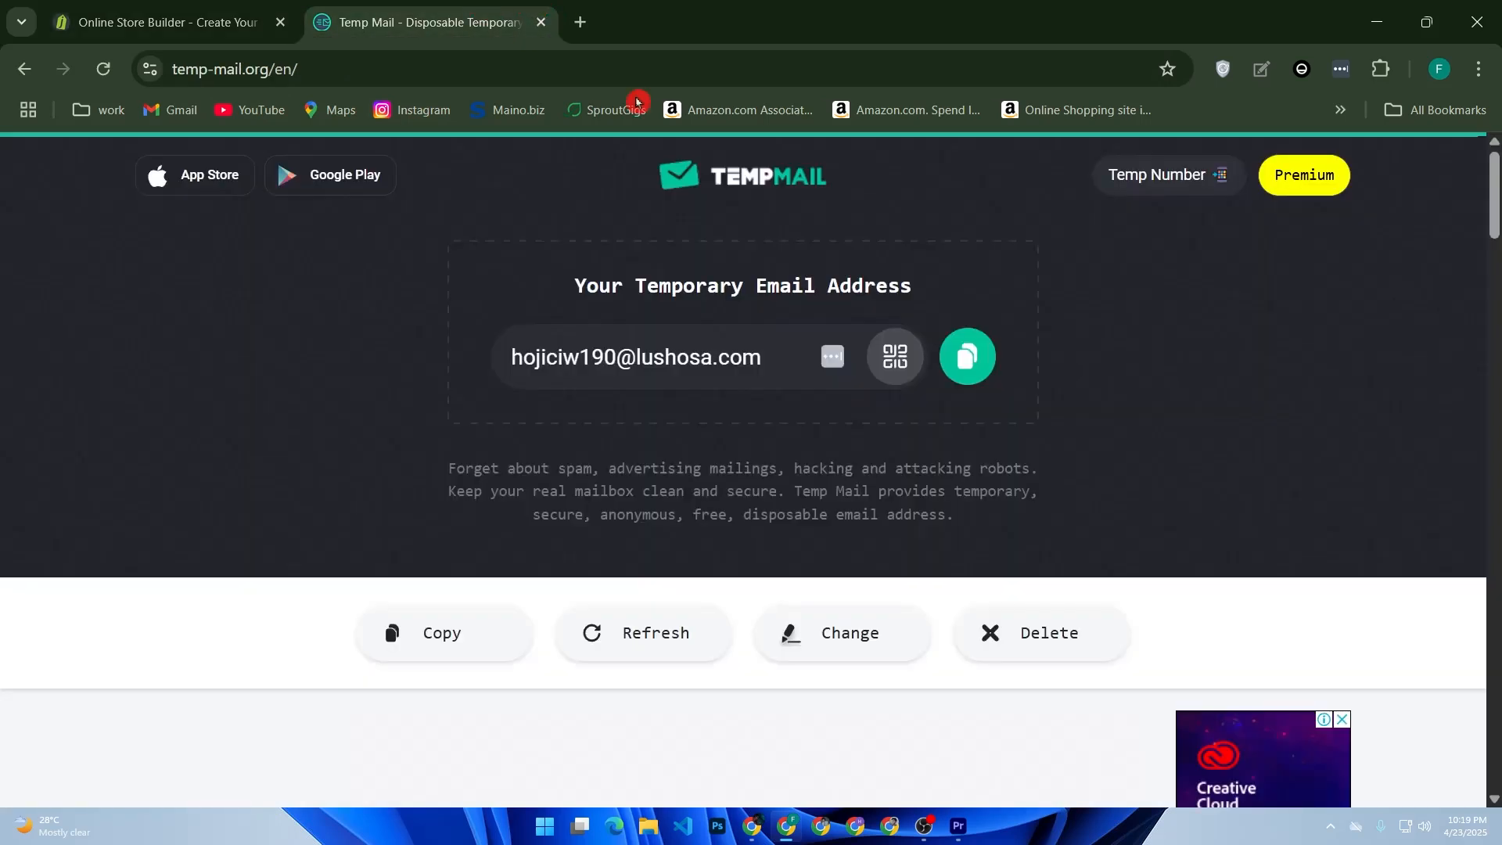
left_click(290, 7)
left_click(637, 493)
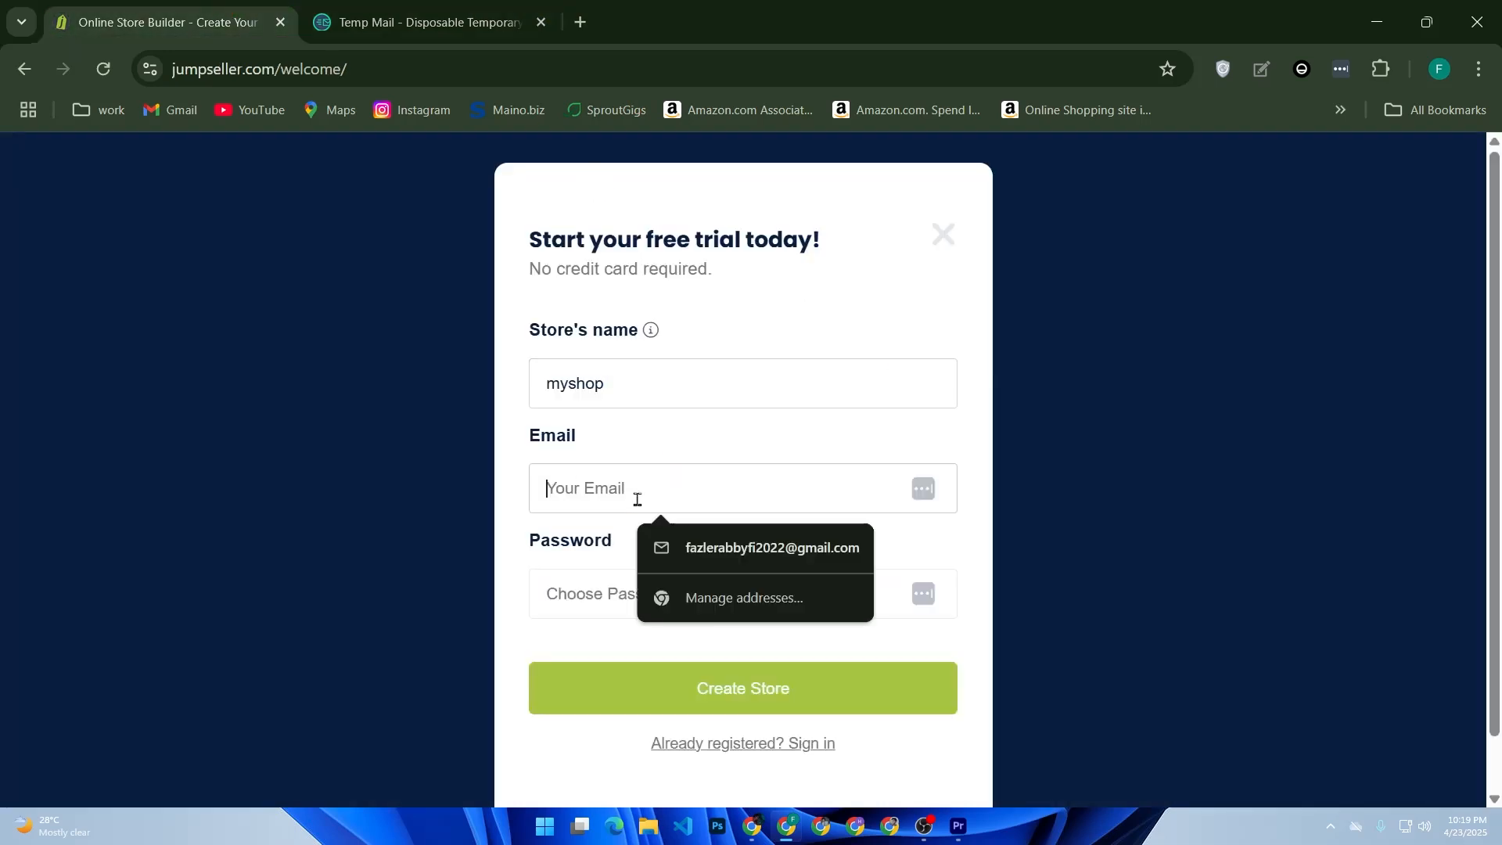
key("ctrl+v")
Fill in the account password with the suggested strong password, create the store and skip the onboarding questions
left_click(612, 593)
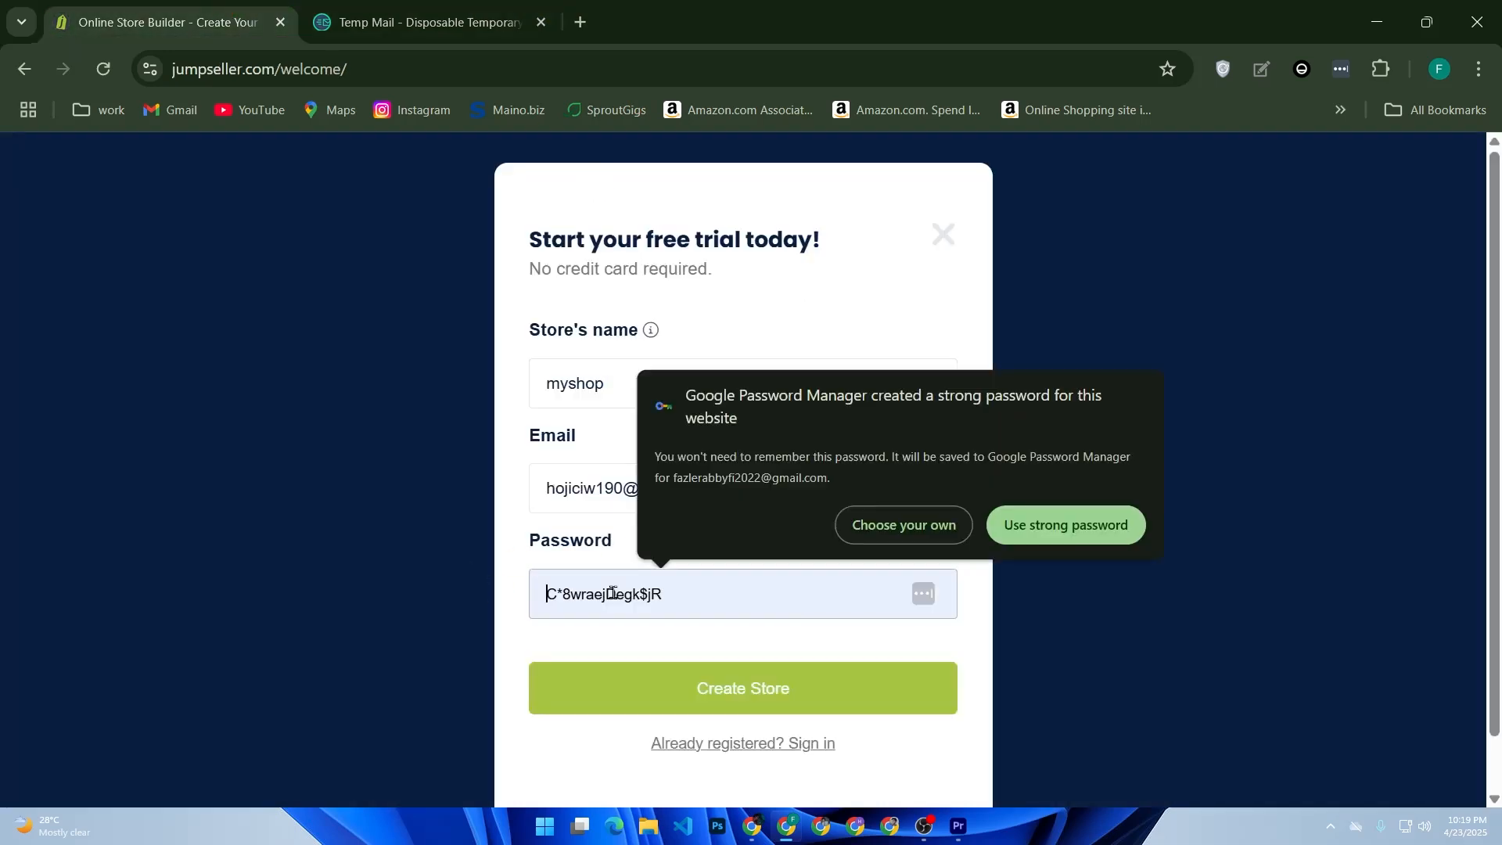
left_click(1036, 523)
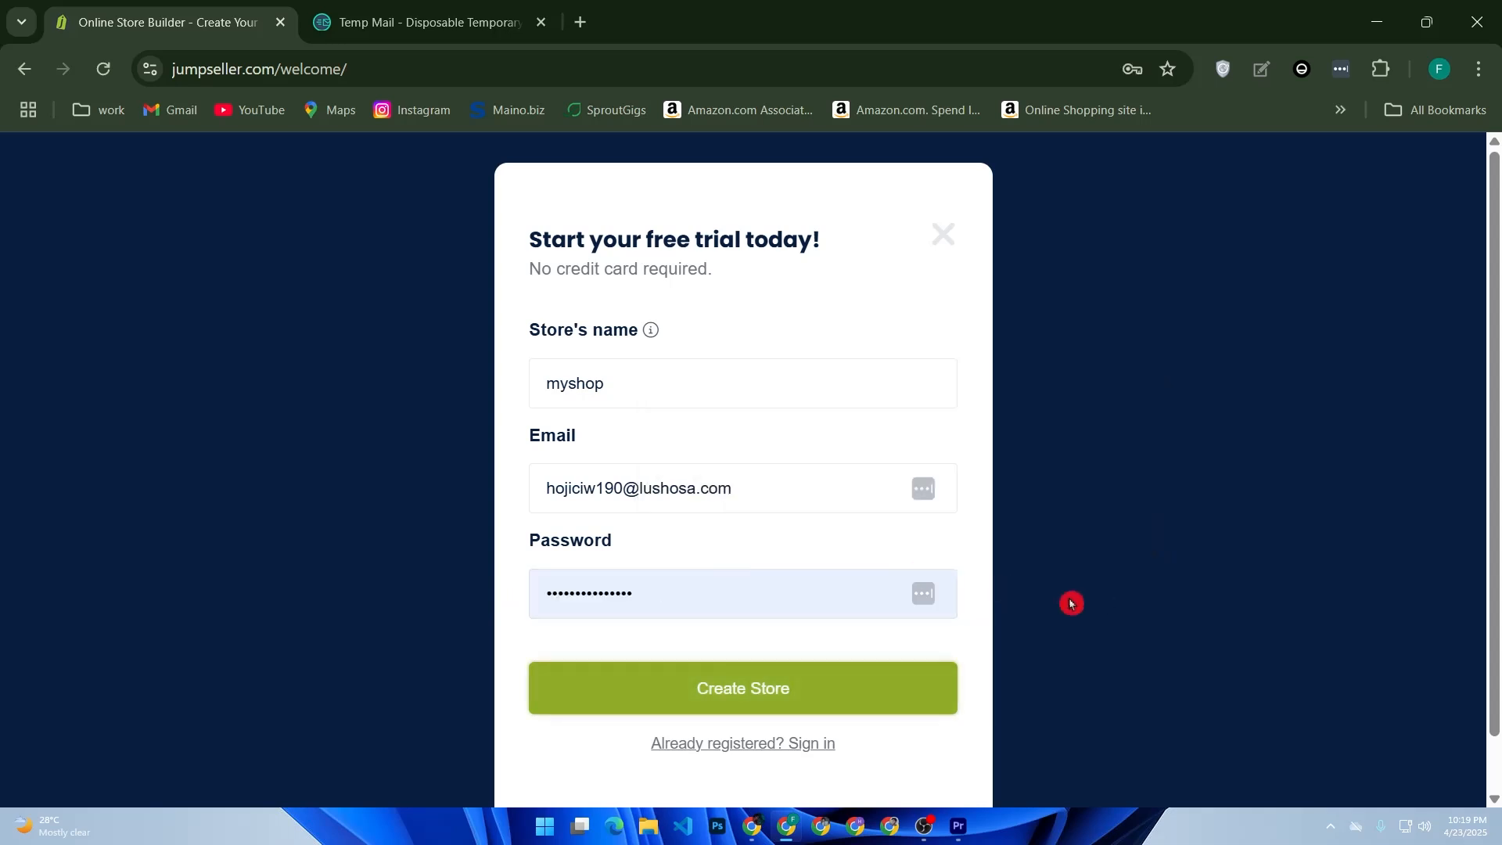
left_click(740, 690)
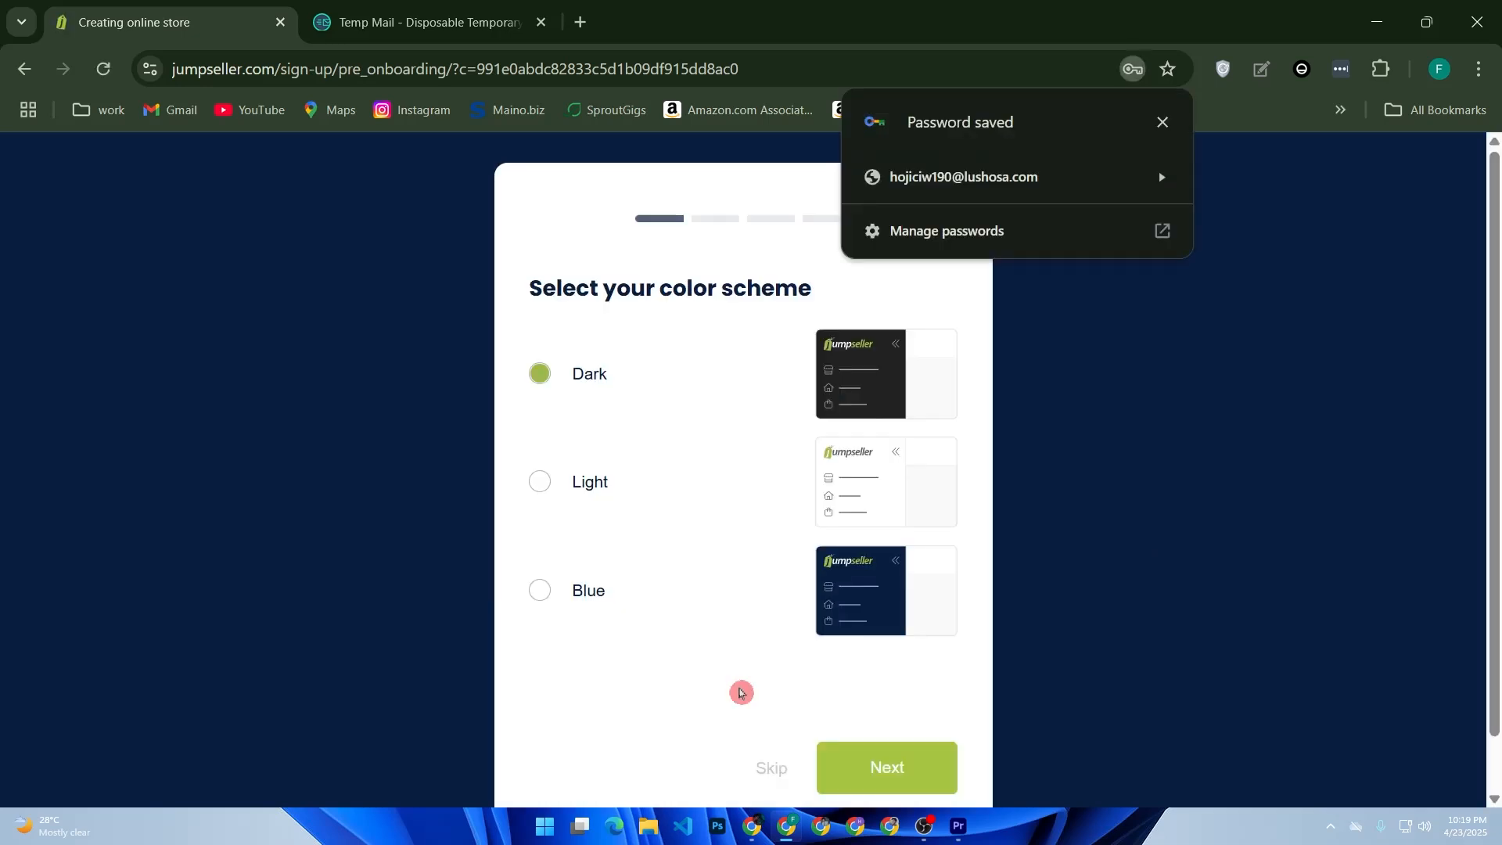
left_click(1163, 122)
left_click(769, 771)
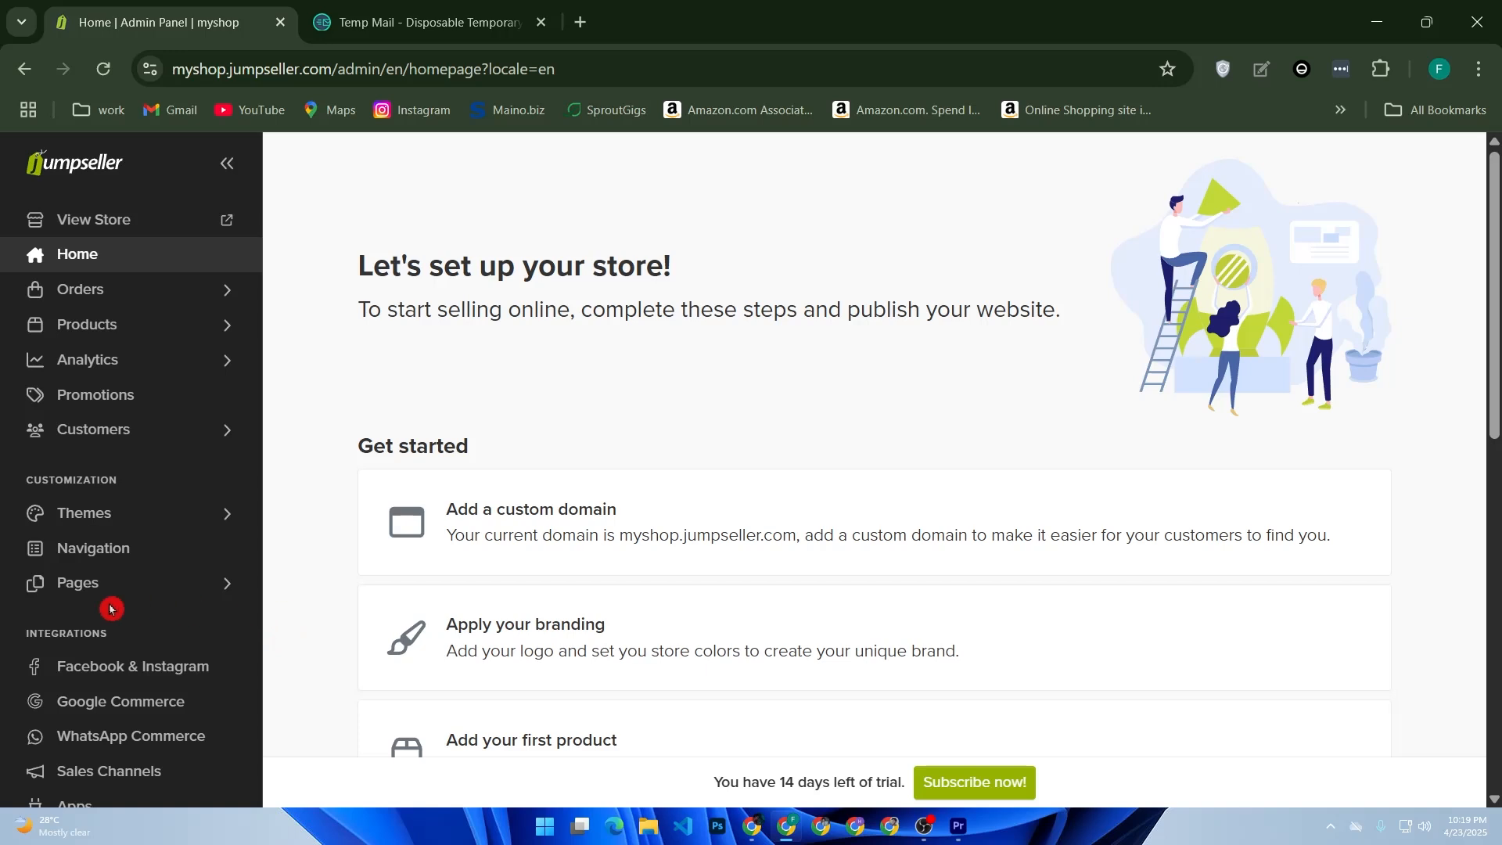
Open the store's Preferences in the General settings
scroll(117, 610, "down", 2)
scroll(119, 616, "down", 1)
left_click(133, 713)
scroll(135, 714, "down", 3)
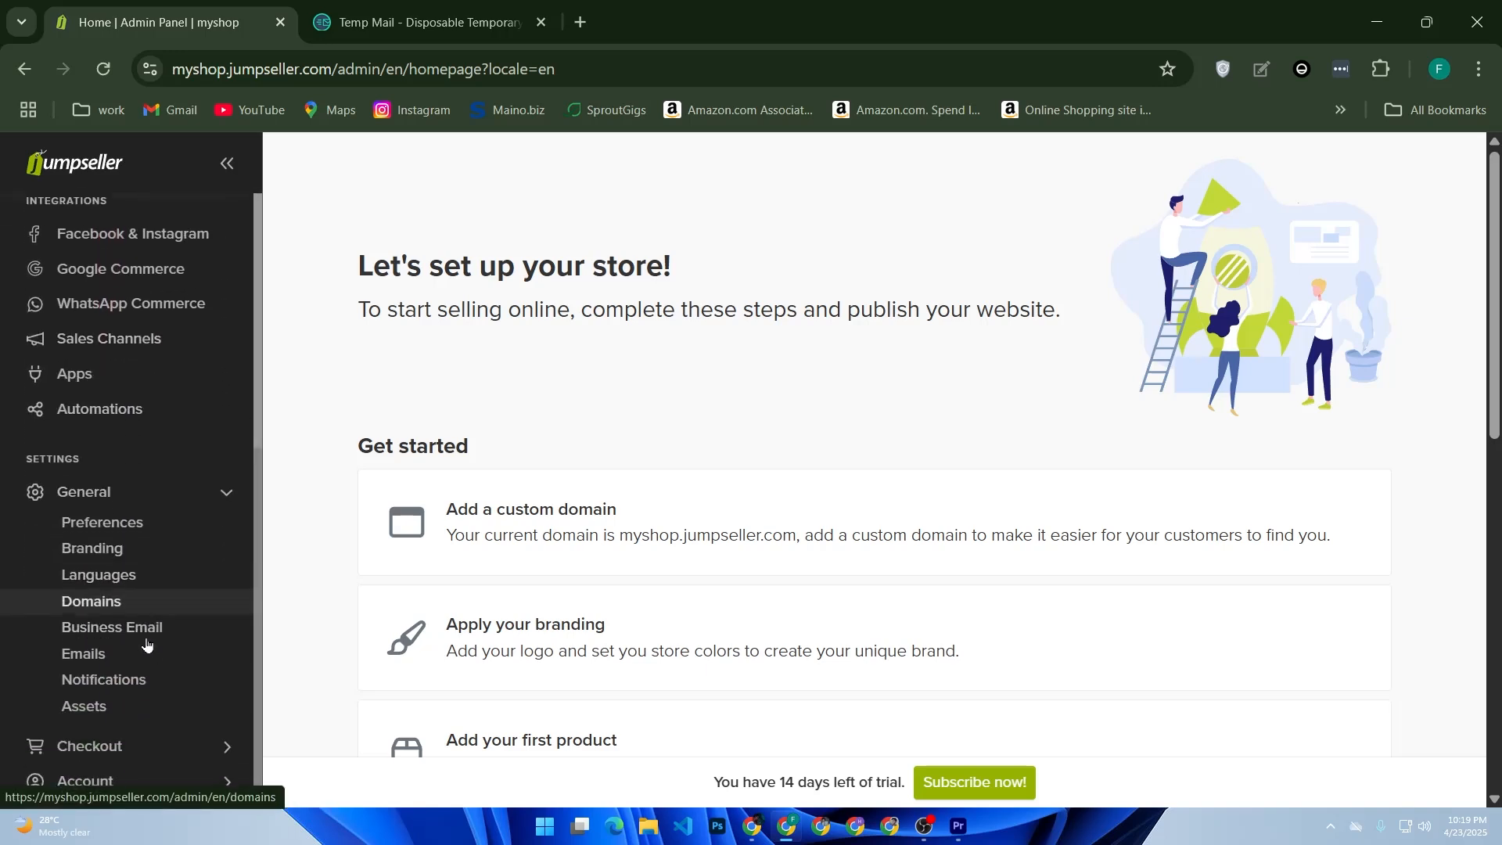
left_click(136, 521)
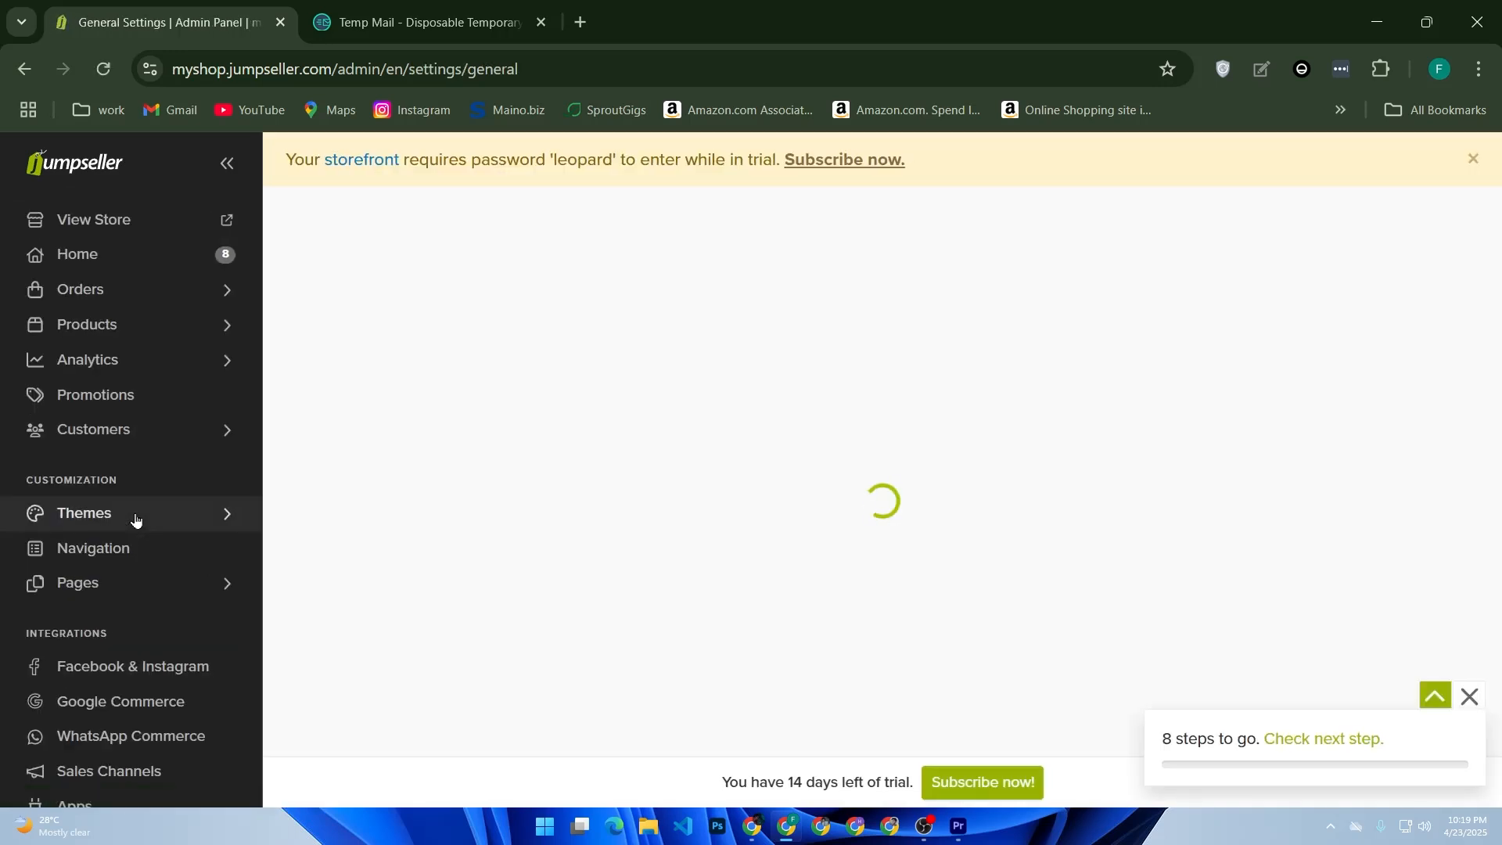
Review the timezone and country options of the store's General Settings
scroll(552, 535, "down", 4)
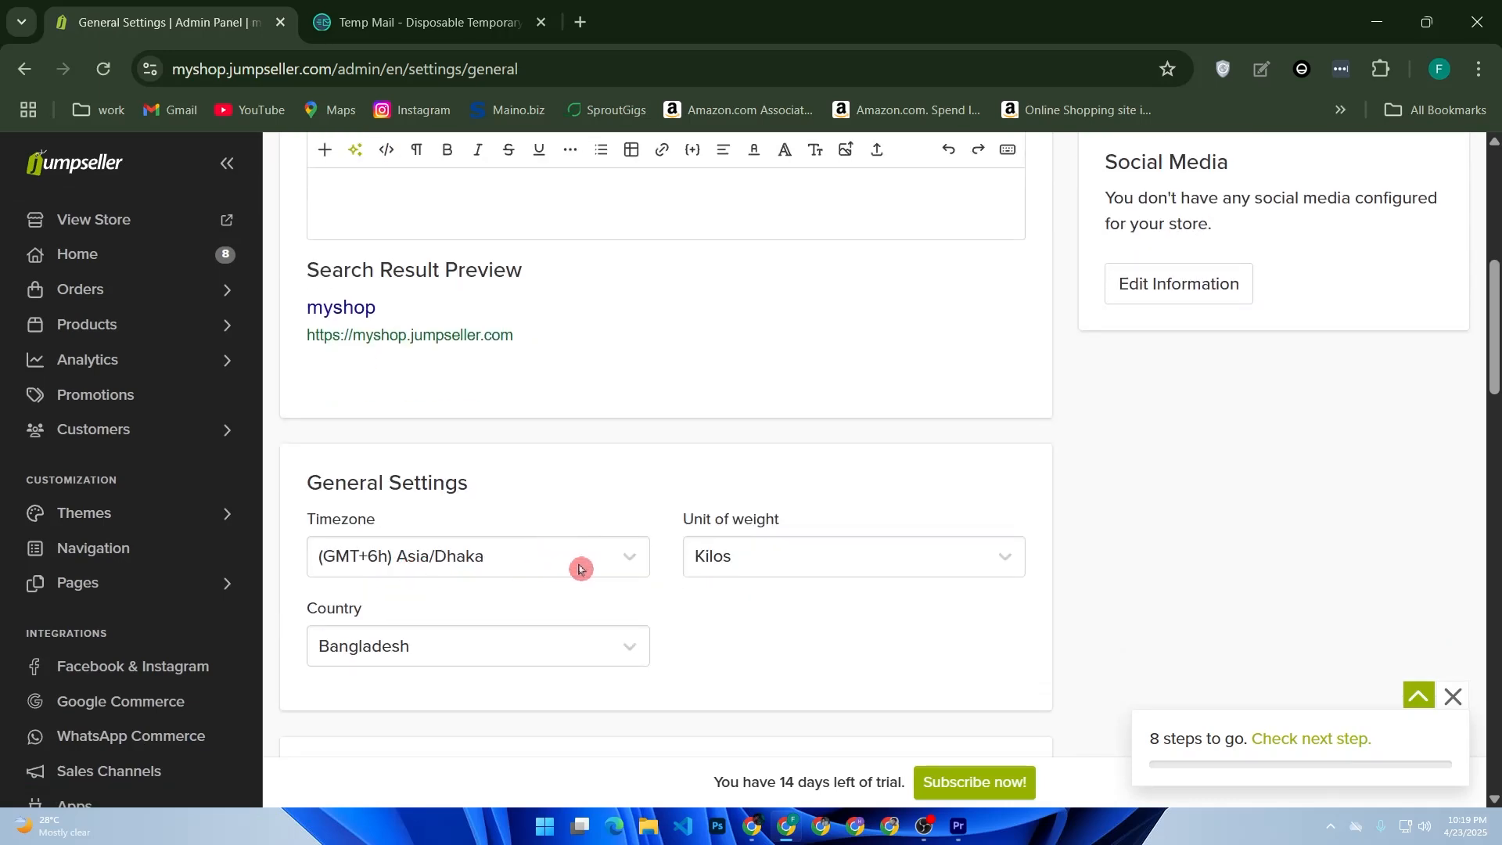
left_click(577, 563)
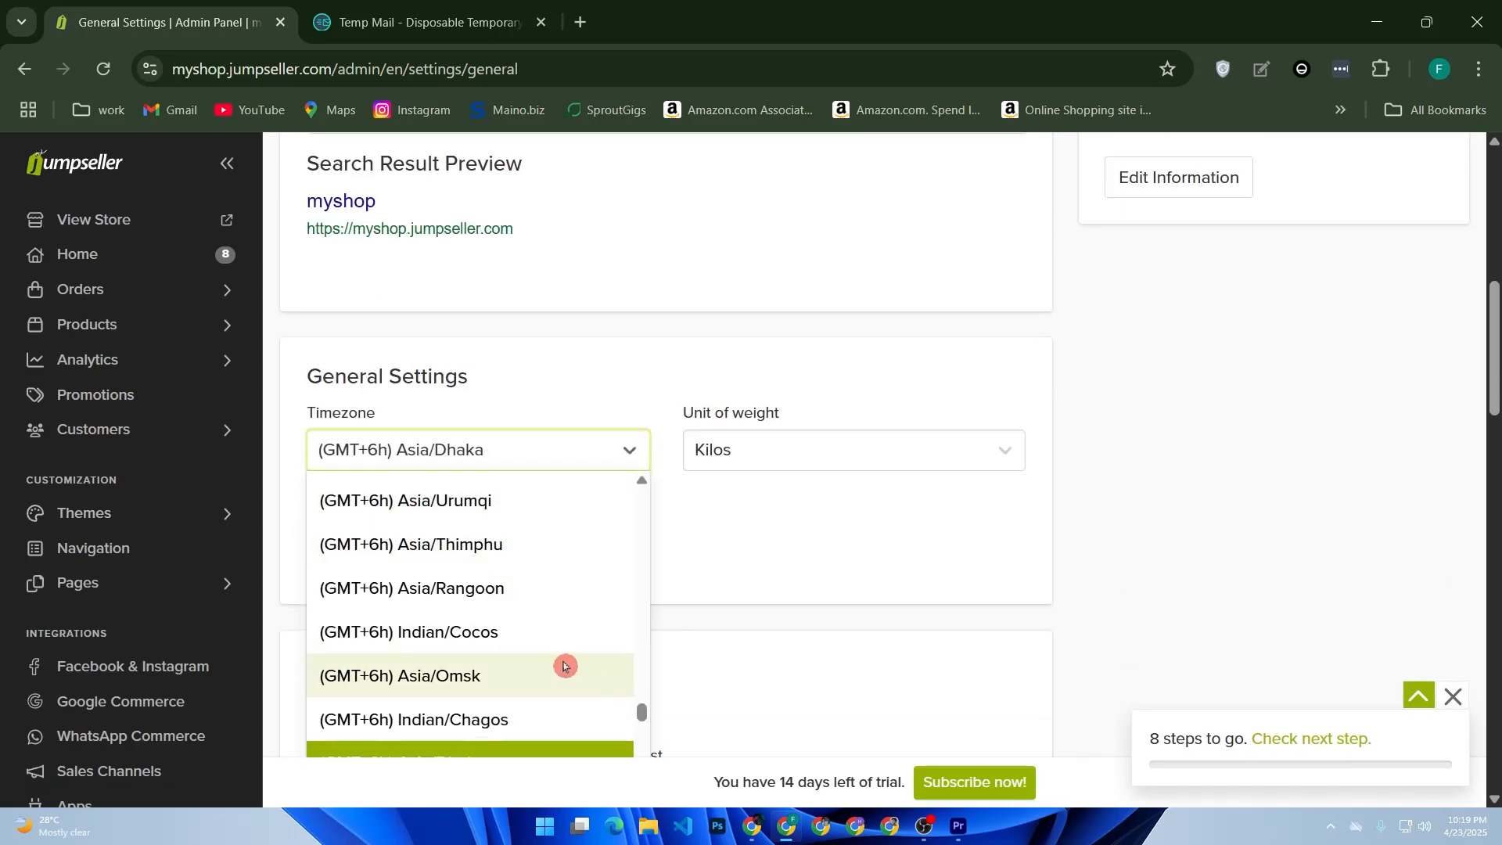
left_click(524, 458)
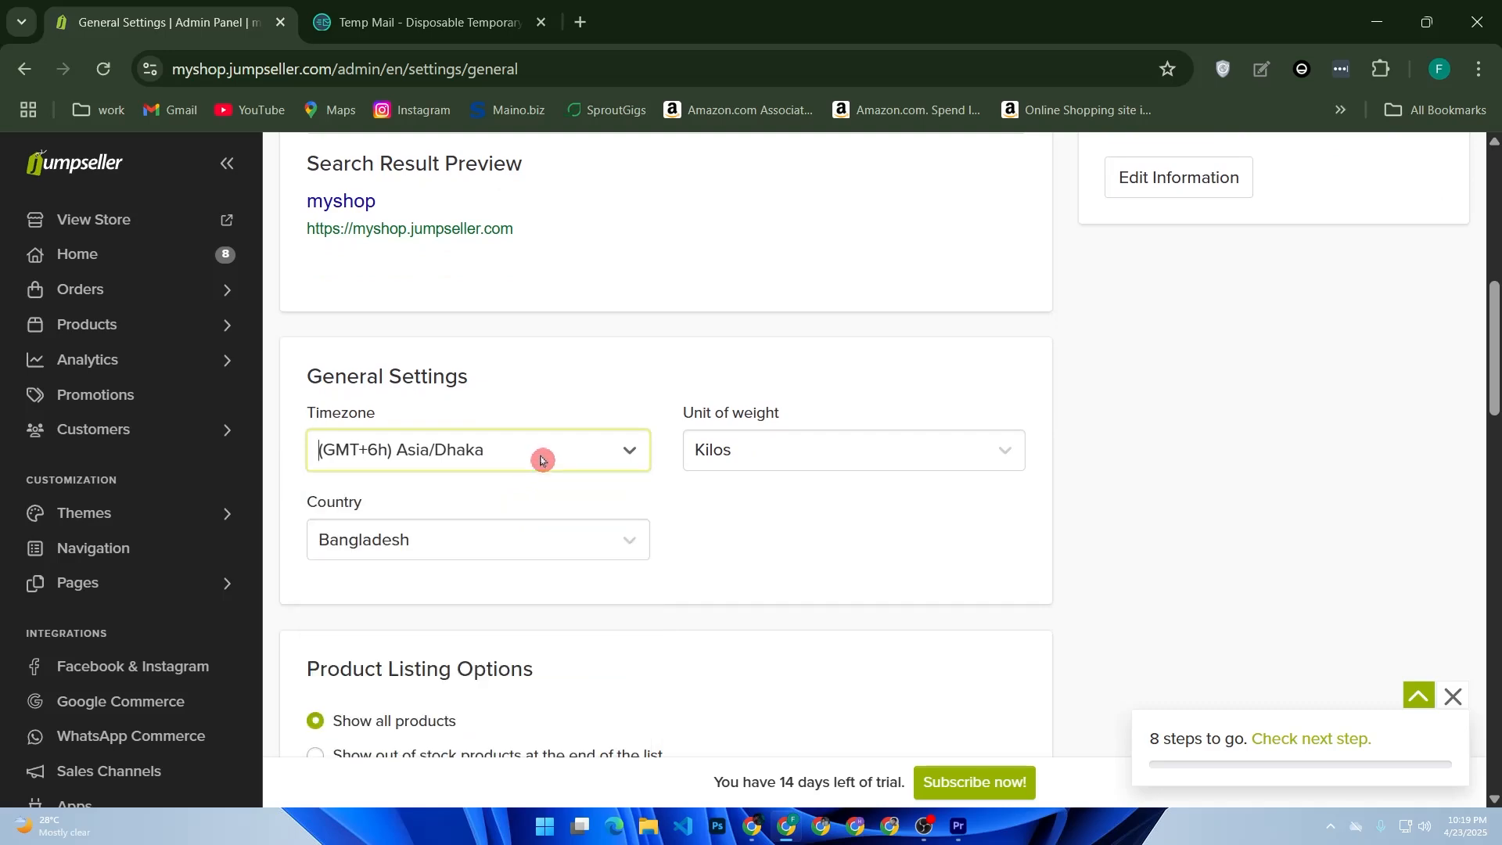
left_click(482, 544)
left_click(785, 479)
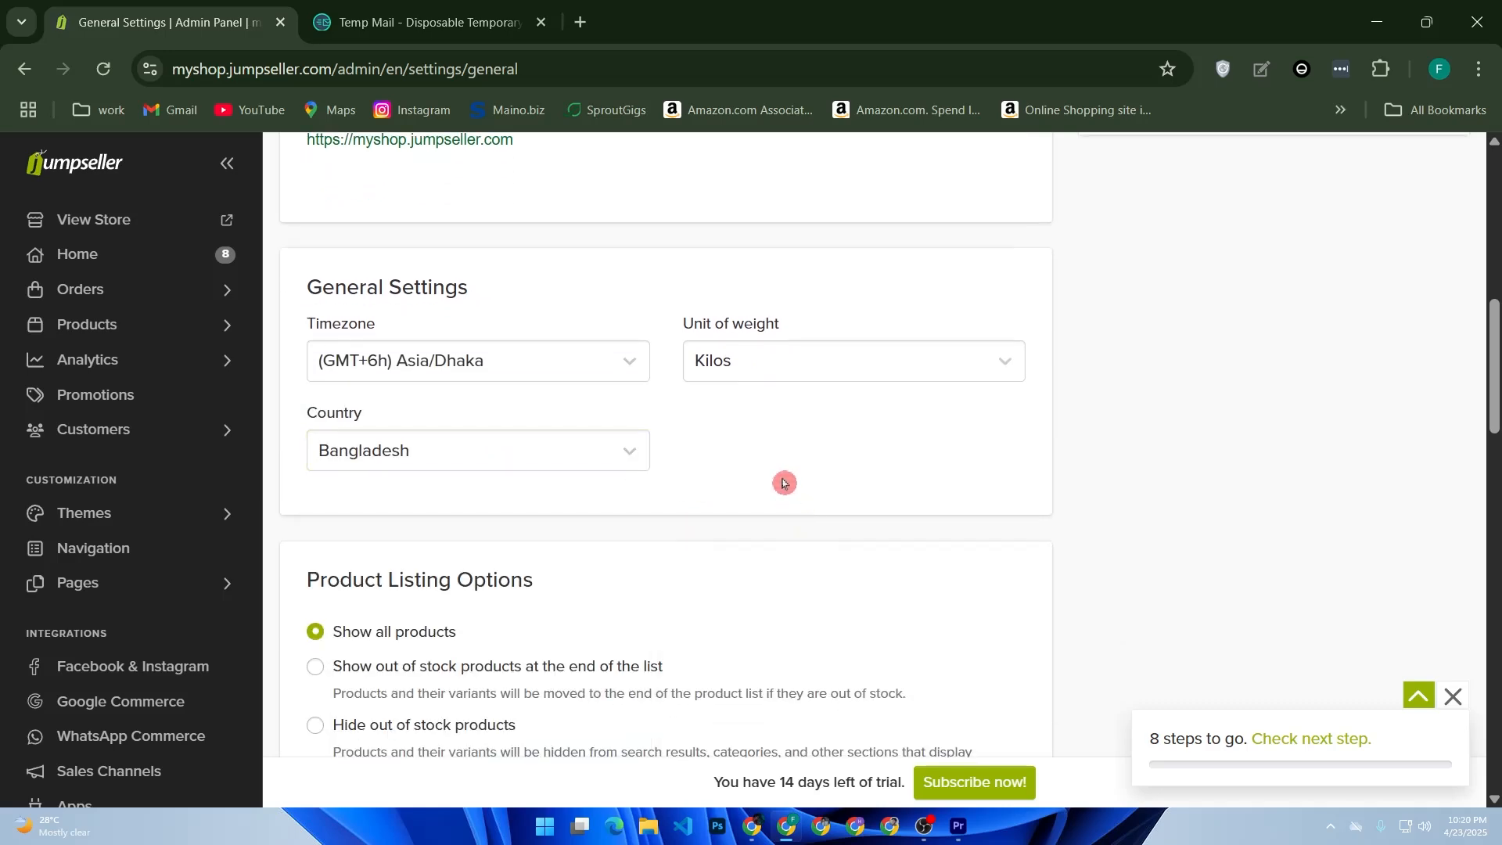
Choose Bangladeshi Taka (BDT) as the store's main currency and save the general settings
scroll(777, 493, "down", 7)
scroll(777, 493, "down", 12)
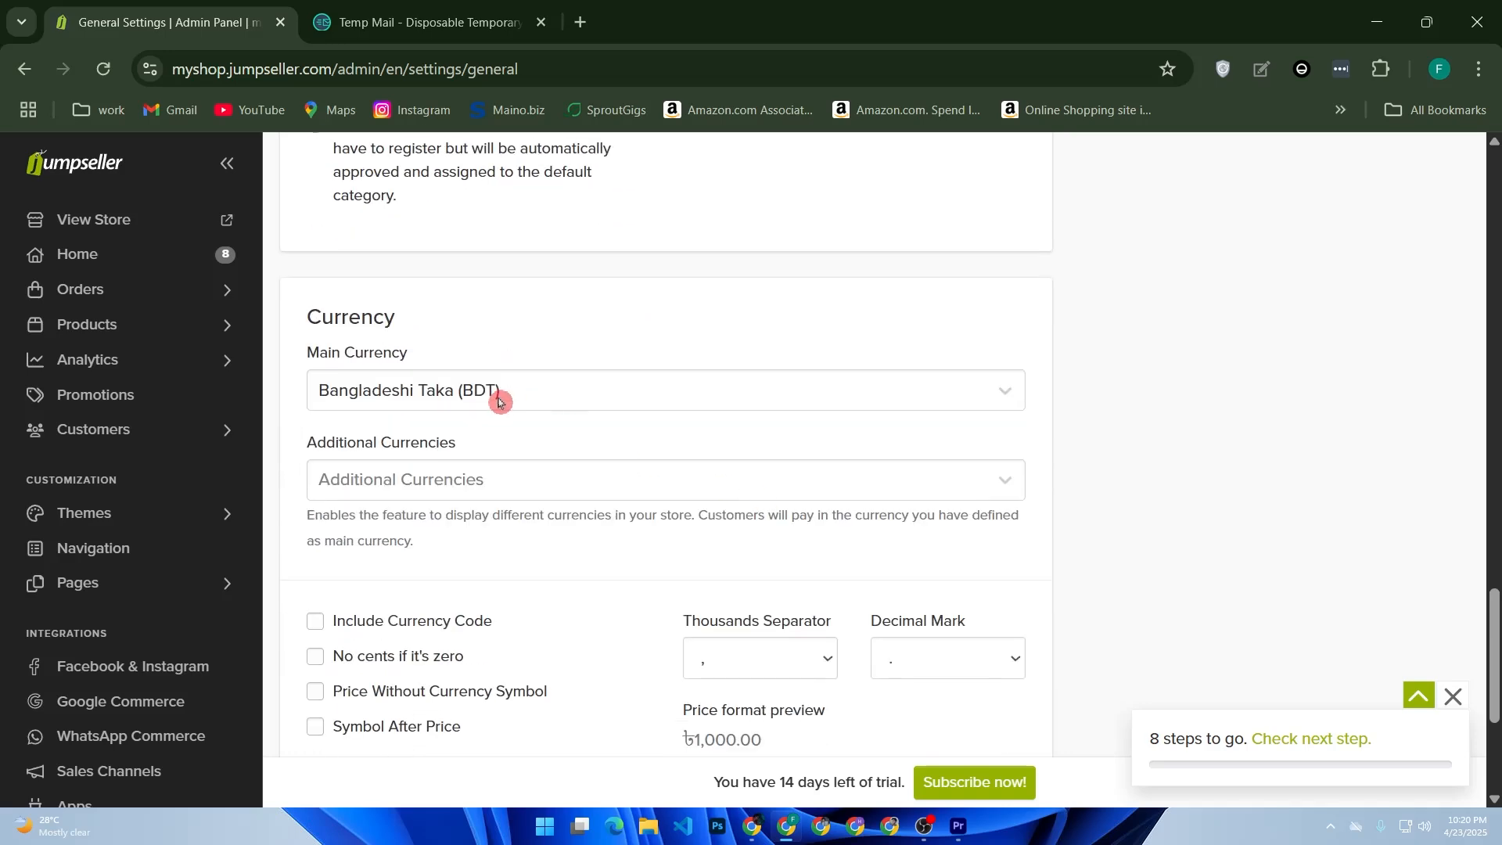
left_click(415, 390)
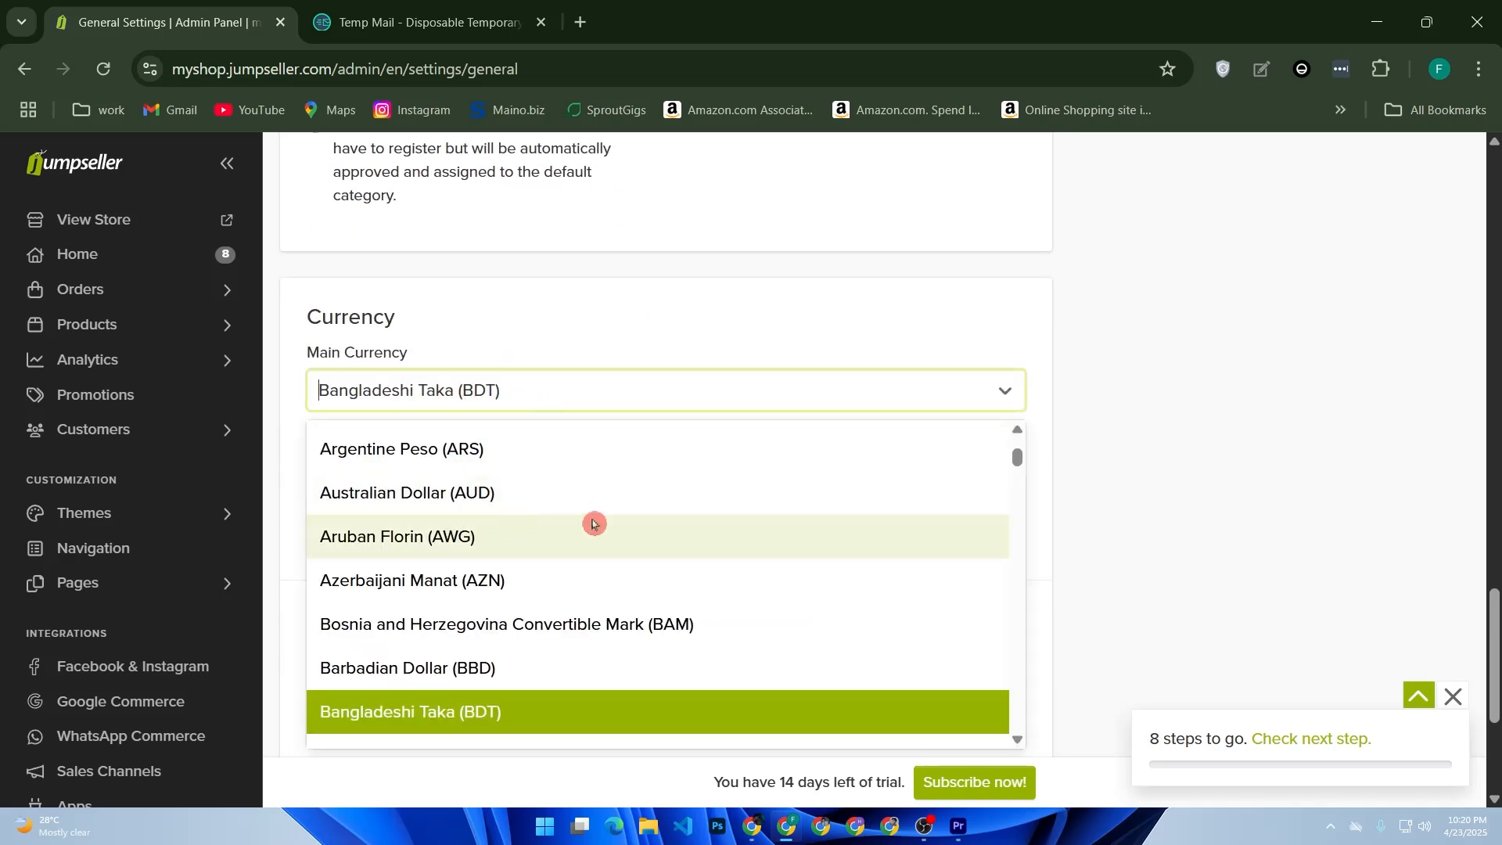
left_click(899, 716)
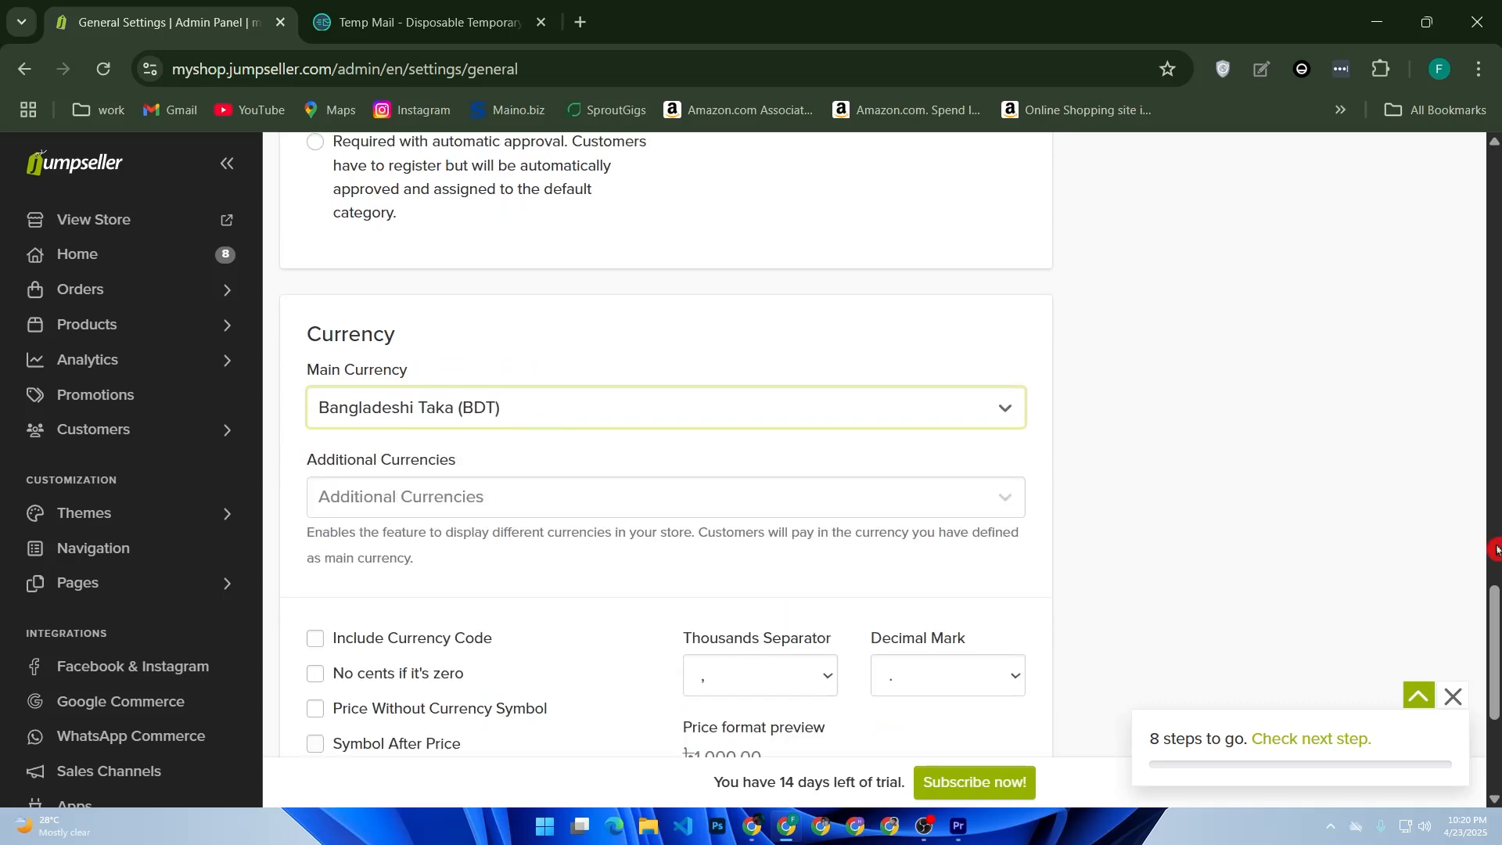
scroll(1369, 530, "up", 20)
left_click(1444, 231)
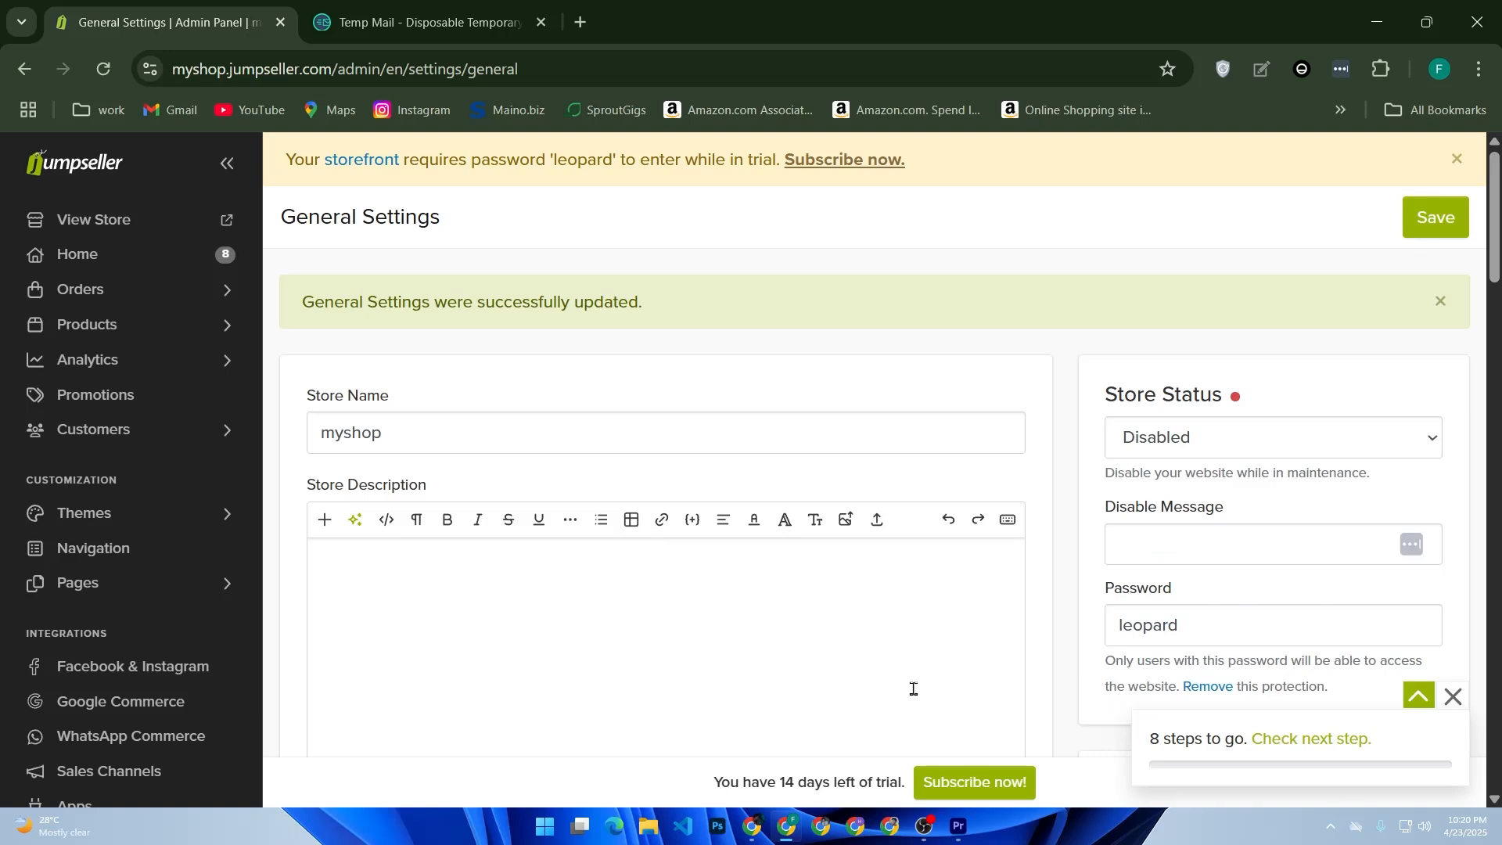
Open the theme gallery and compare the applied theme with the free themes in the Theme Library
left_click(102, 520)
left_click(131, 551)
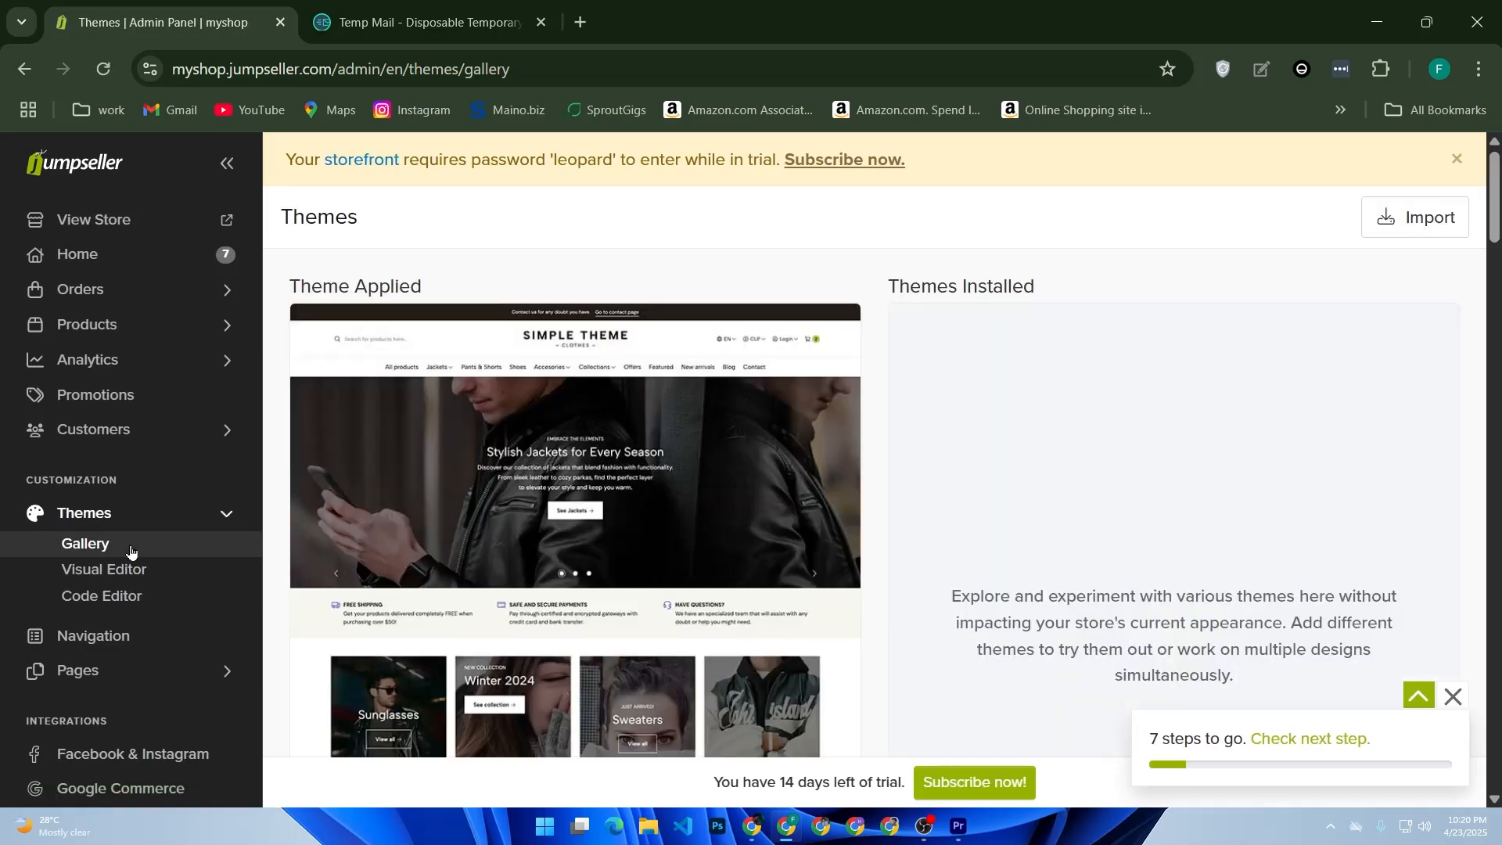
scroll(585, 553, "down", 15)
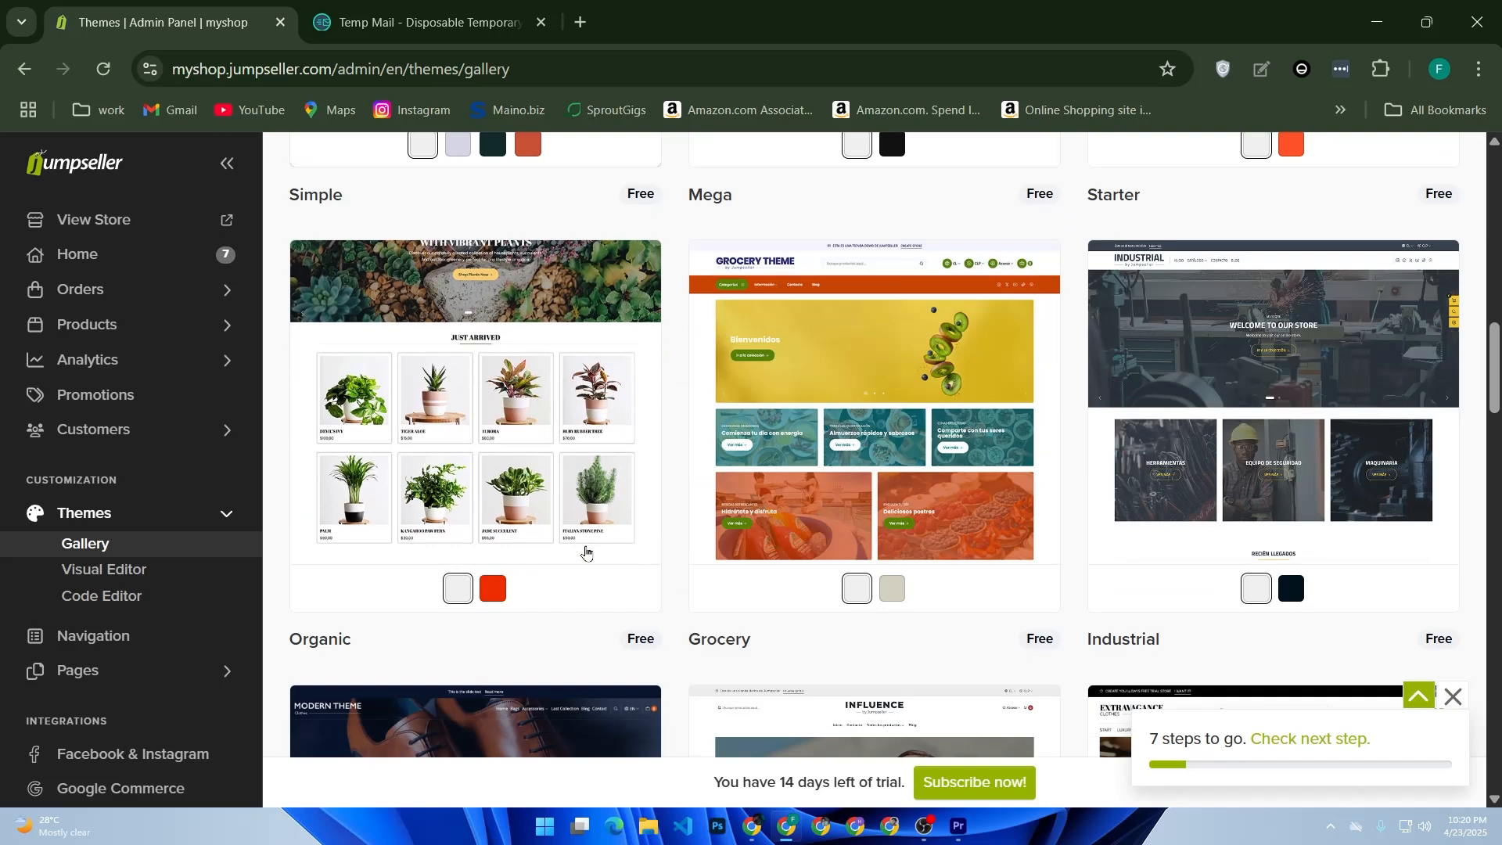
scroll(586, 552, "up", 15)
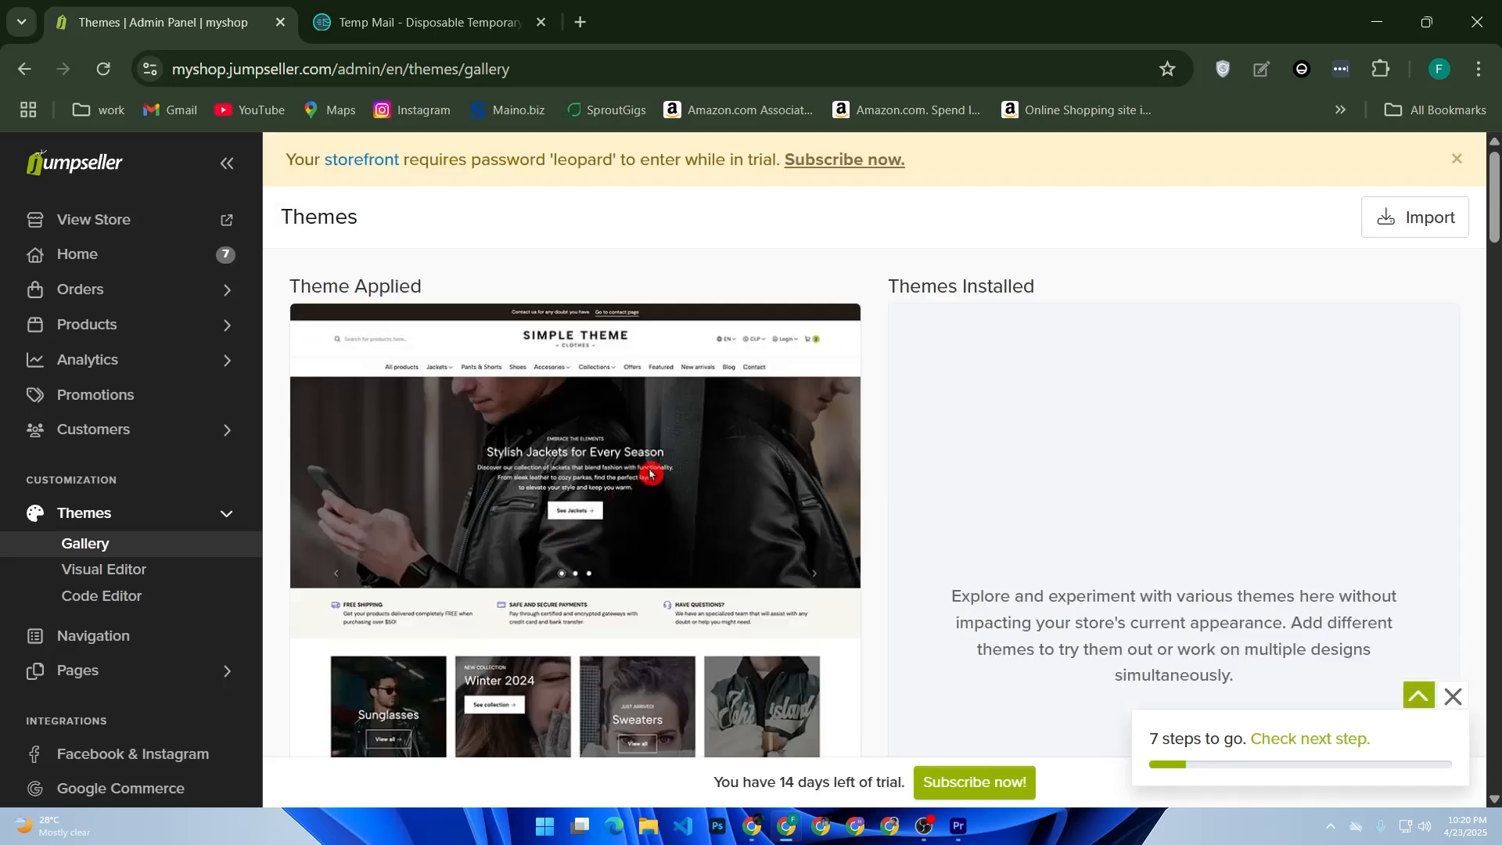
scroll(1213, 382, "down", 9)
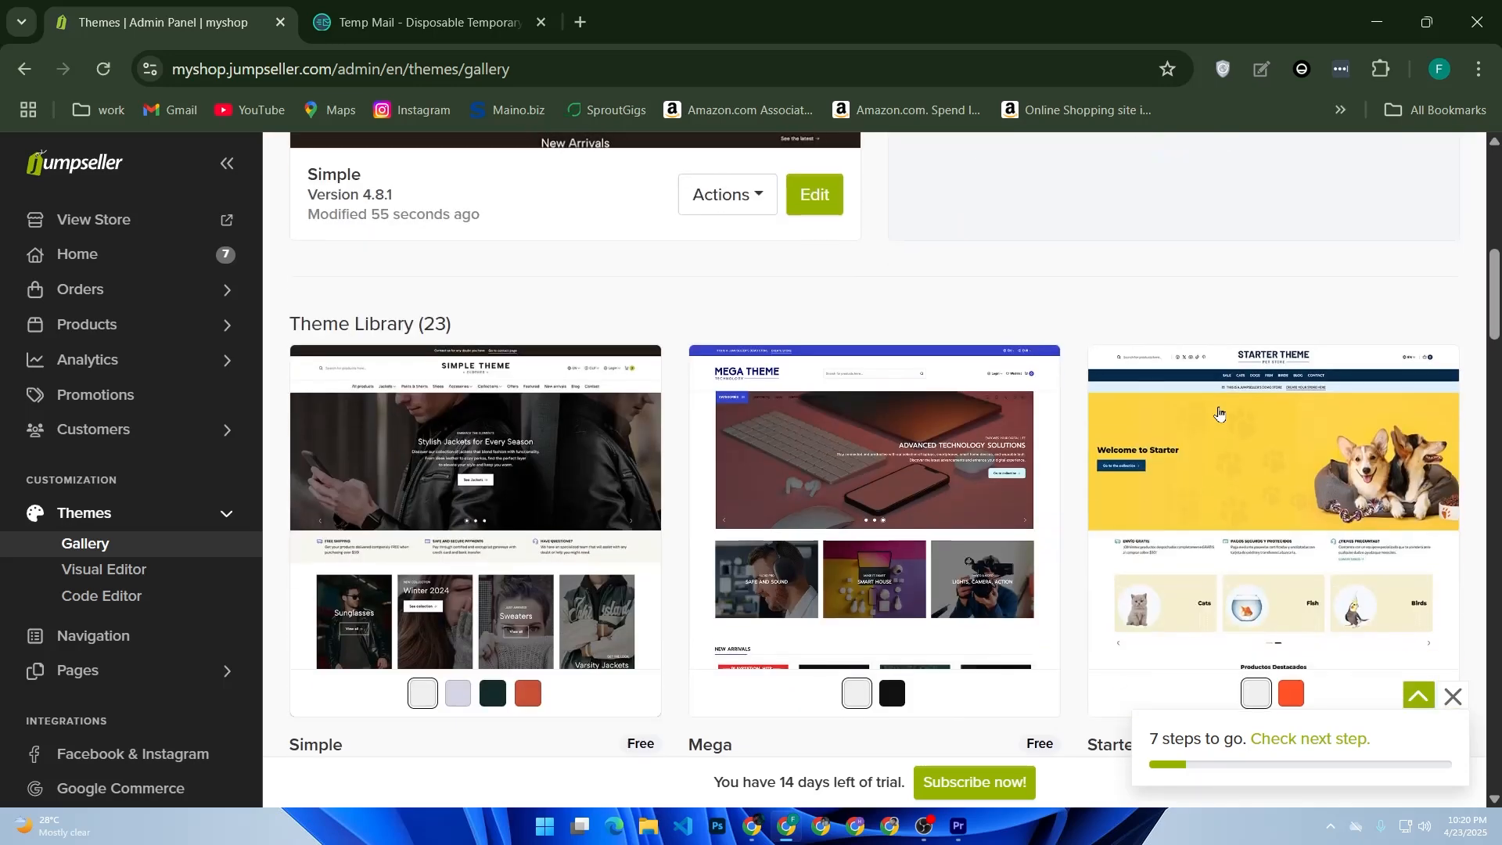
scroll(1013, 419, "up", 4)
scroll(1013, 419, "up", 6)
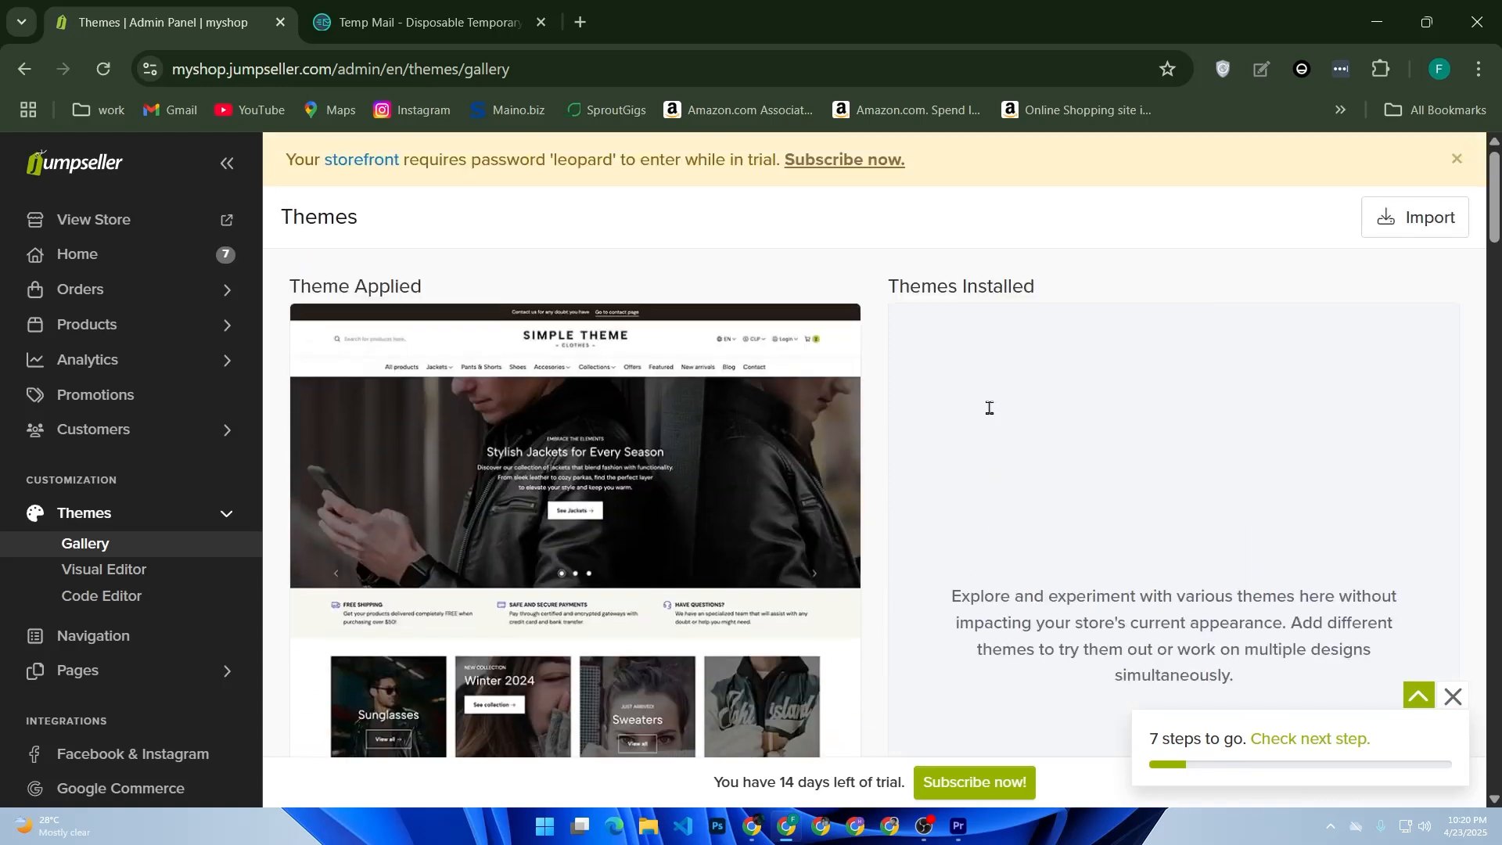
scroll(429, 386, "down", 10)
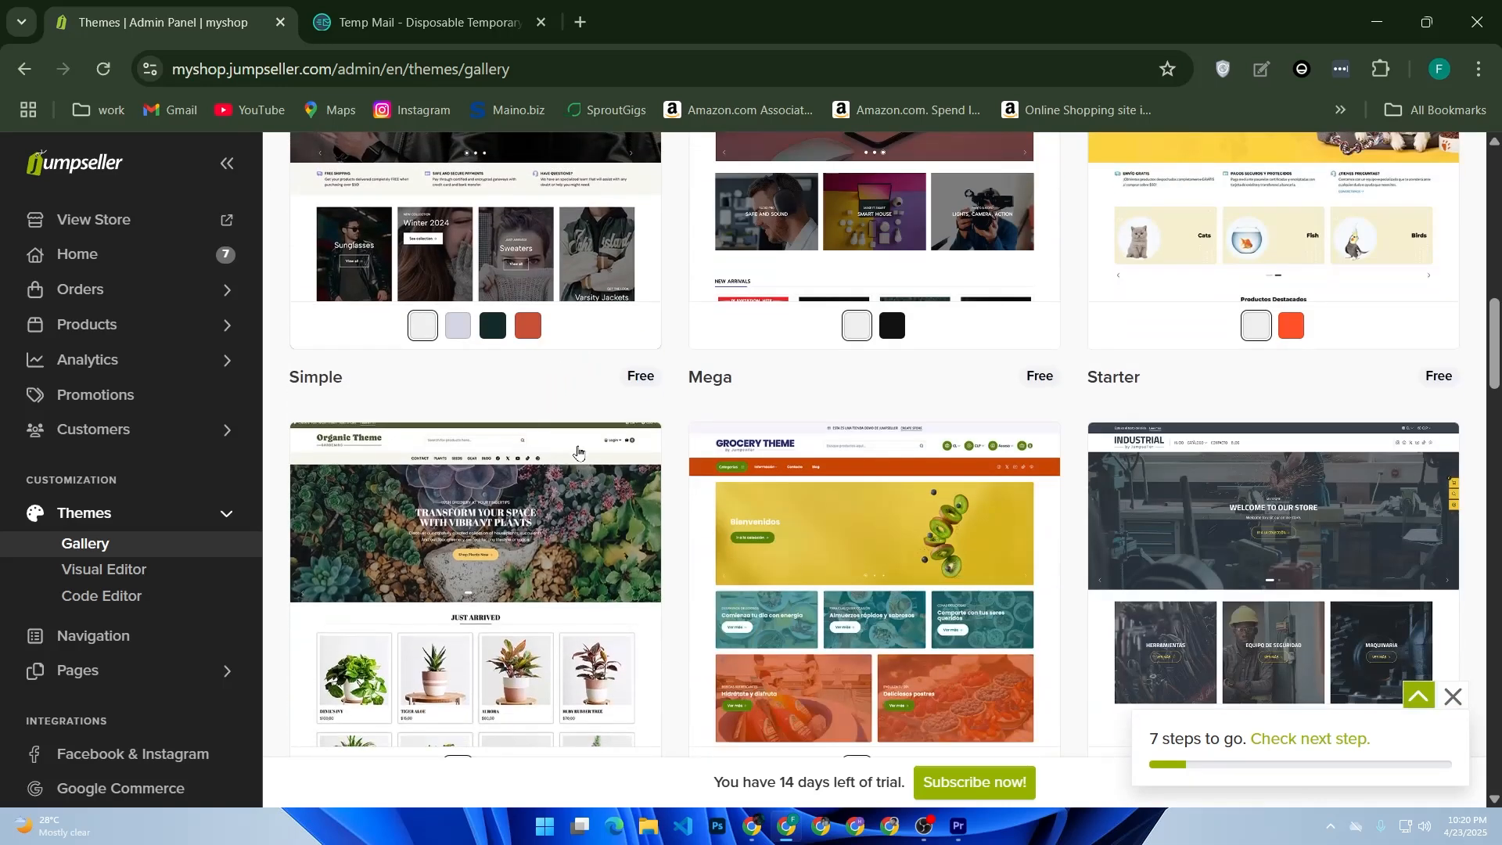
Browse the free themes in the Theme Library and do a fresh install of the Simple theme
scroll(513, 434, "down", 7)
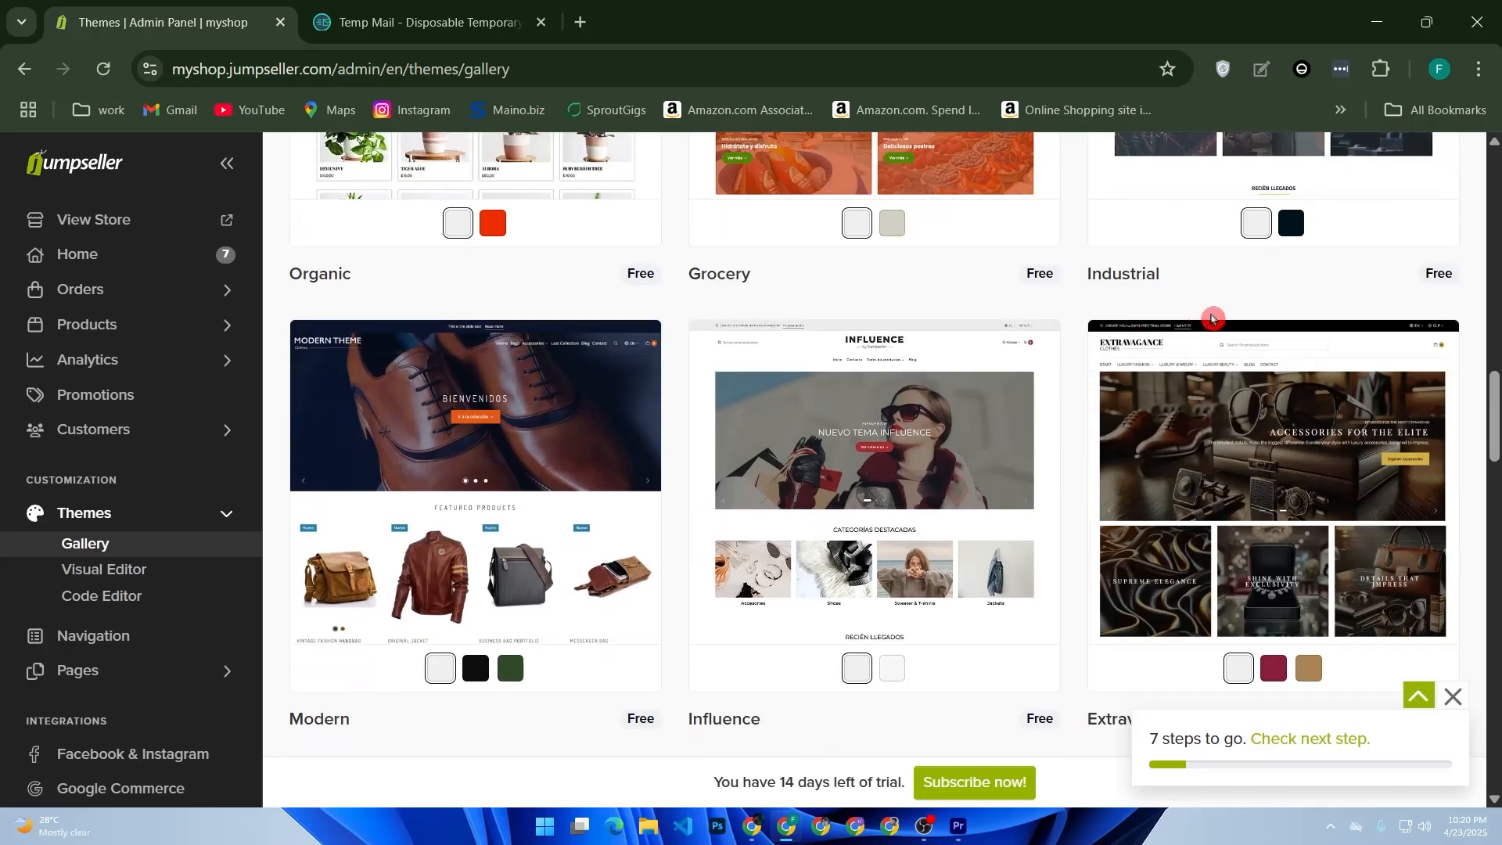
scroll(868, 392, "down", 5)
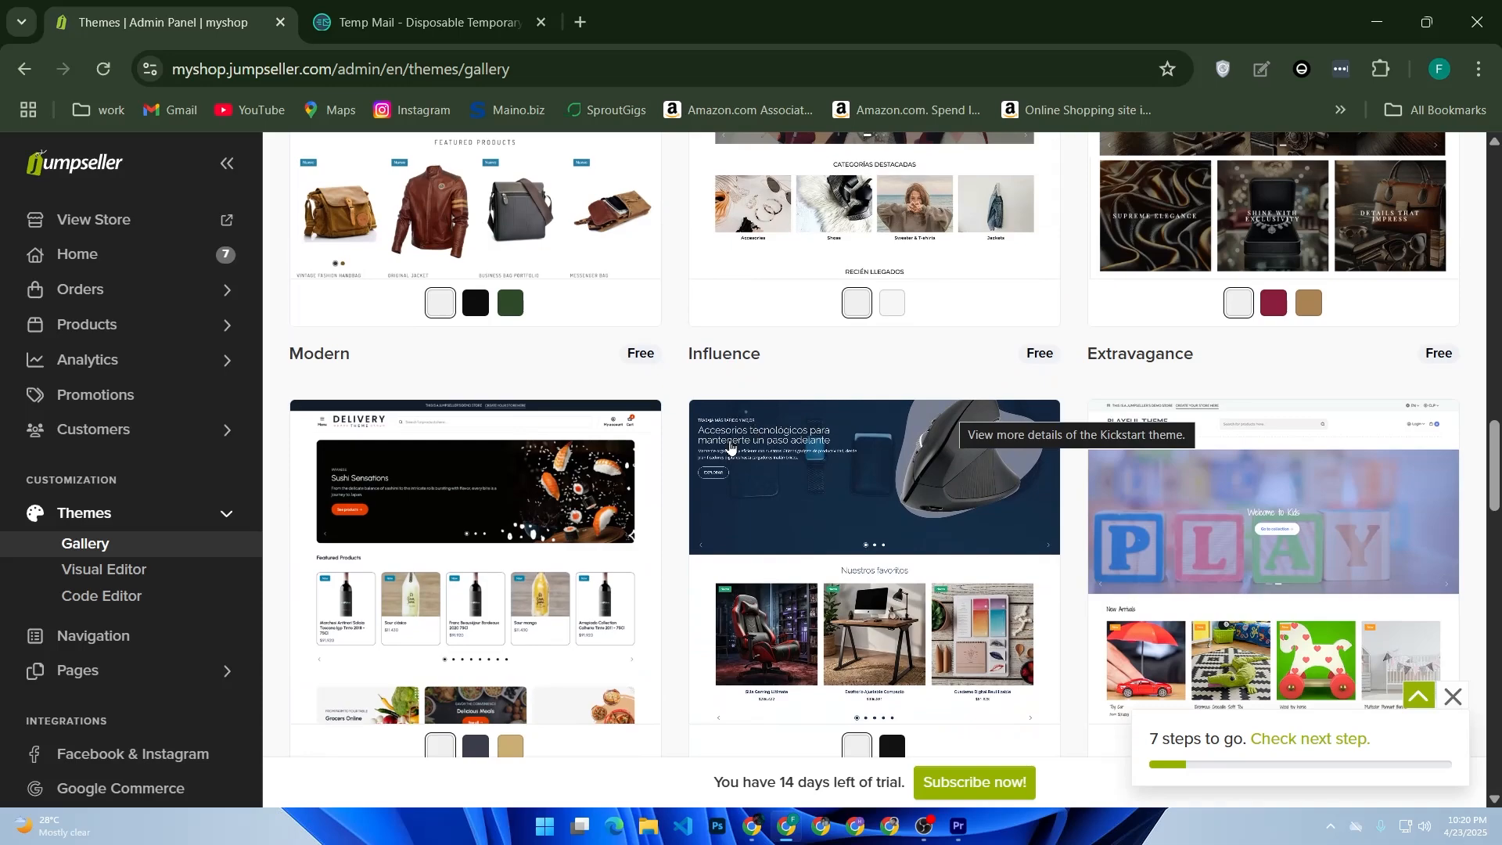
scroll(674, 454, "up", 15)
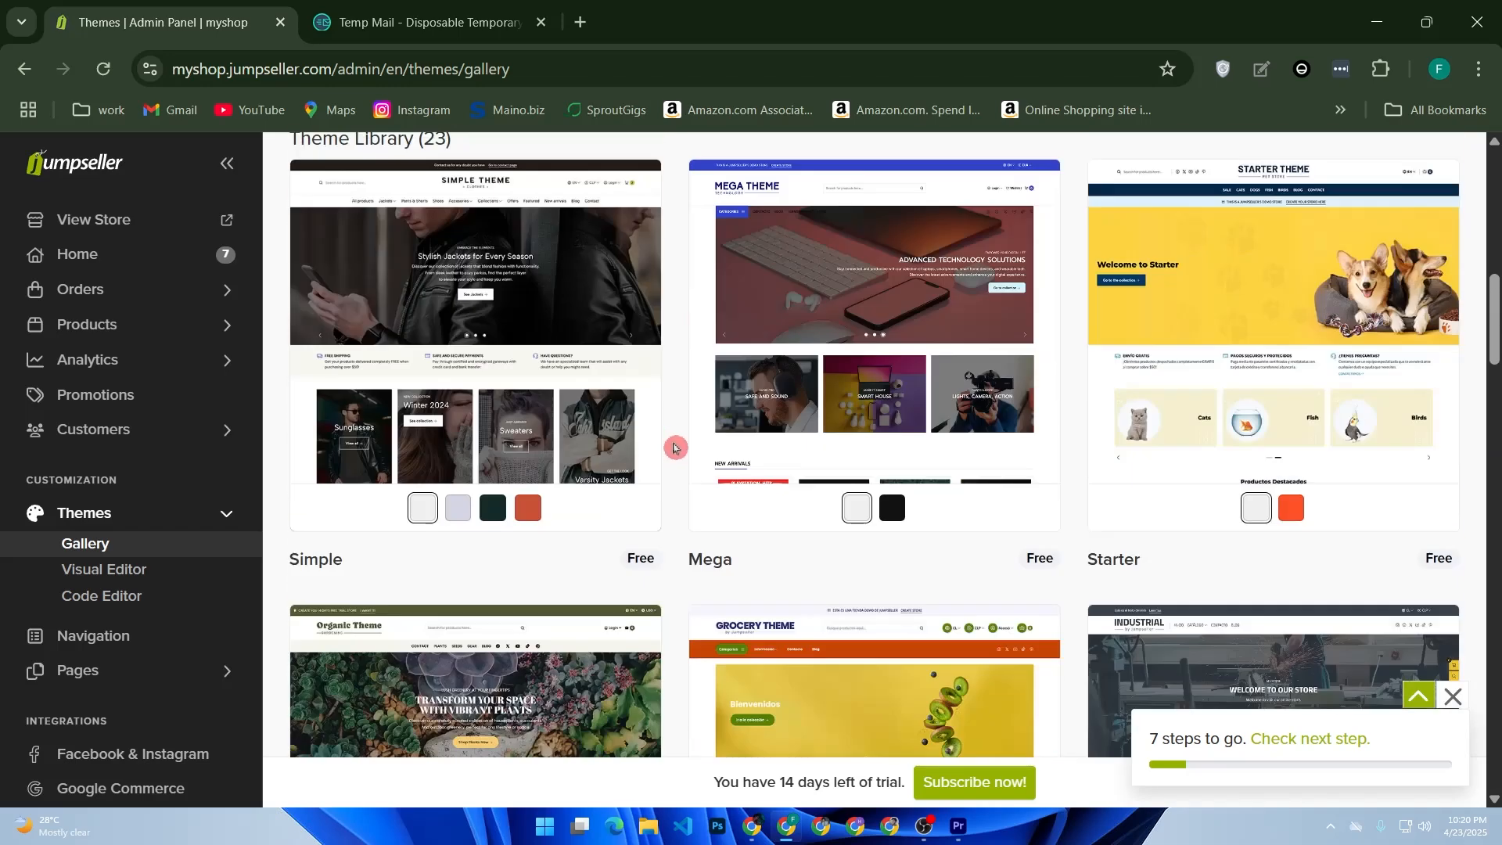
scroll(675, 447, "up", 3)
left_click(538, 447)
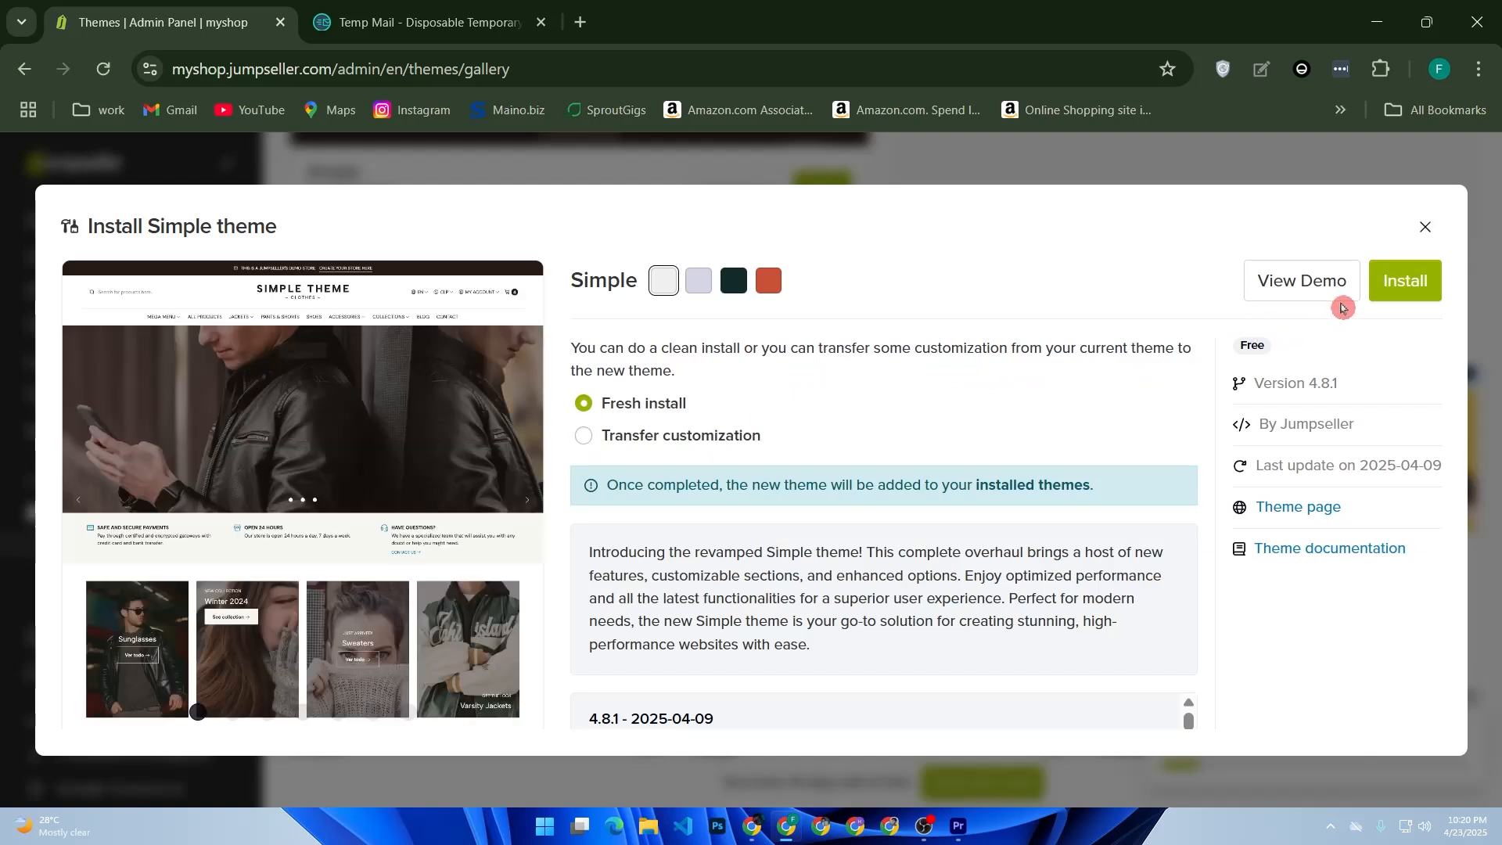
left_click(1392, 292)
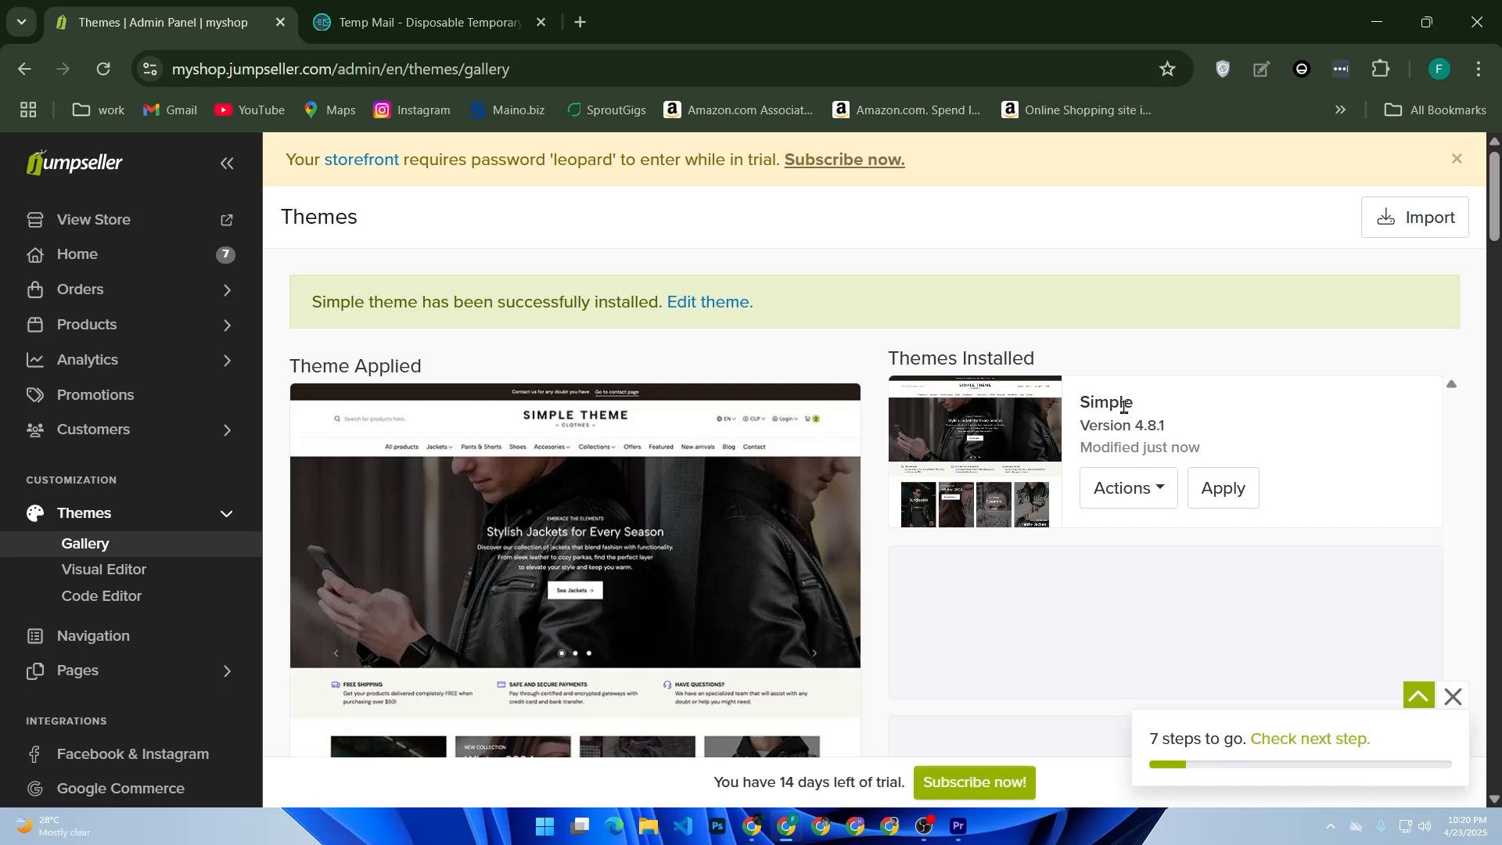
Open the applied Simple theme in the visual editor, collapse the theme setup checklist and return to the admin panel
scroll(1106, 442, "down", 8)
scroll(969, 439, "up", 2)
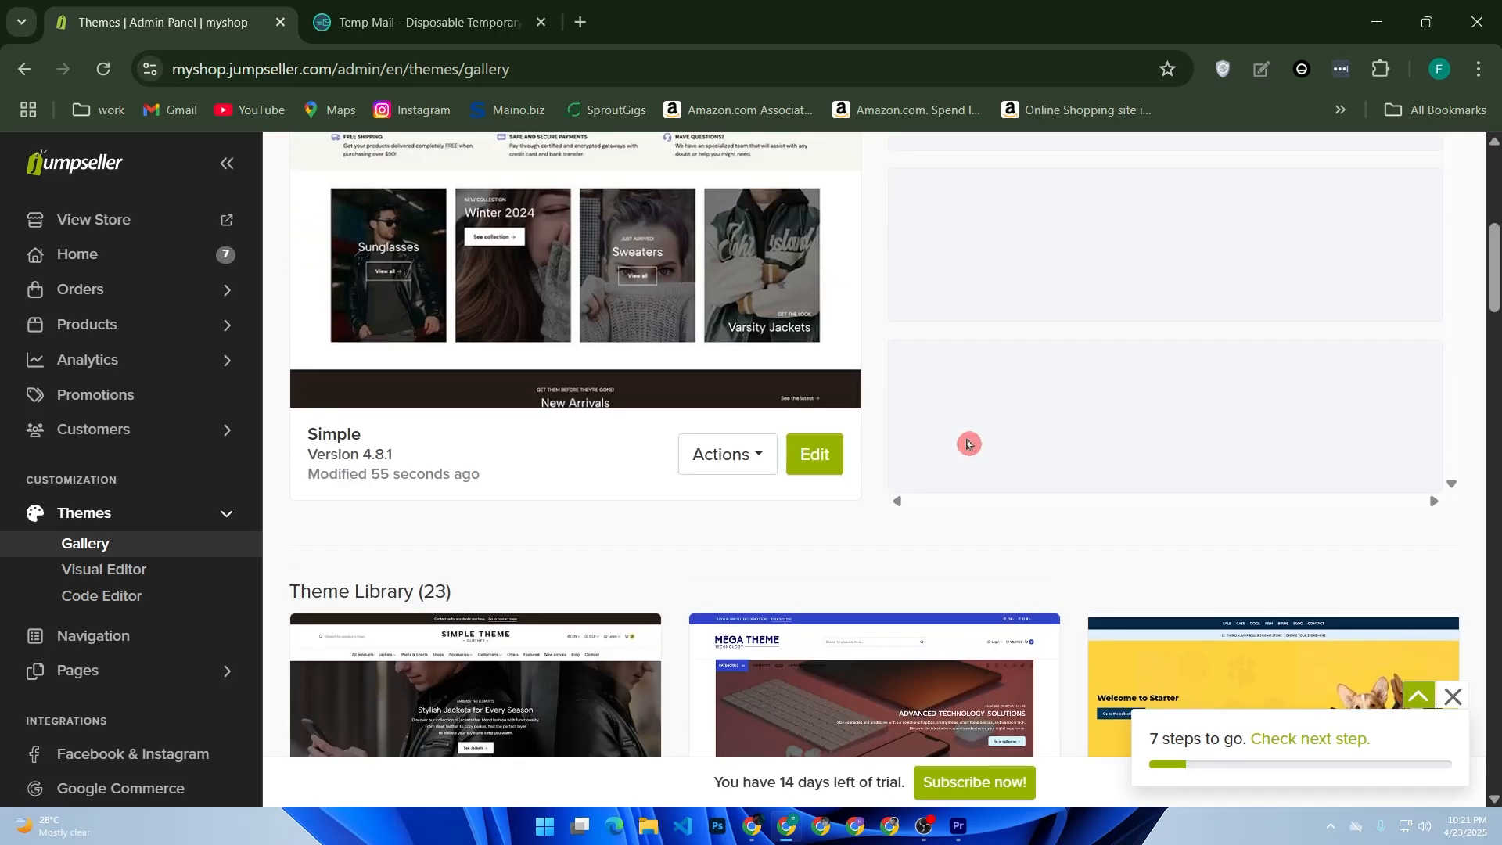
left_click(822, 467)
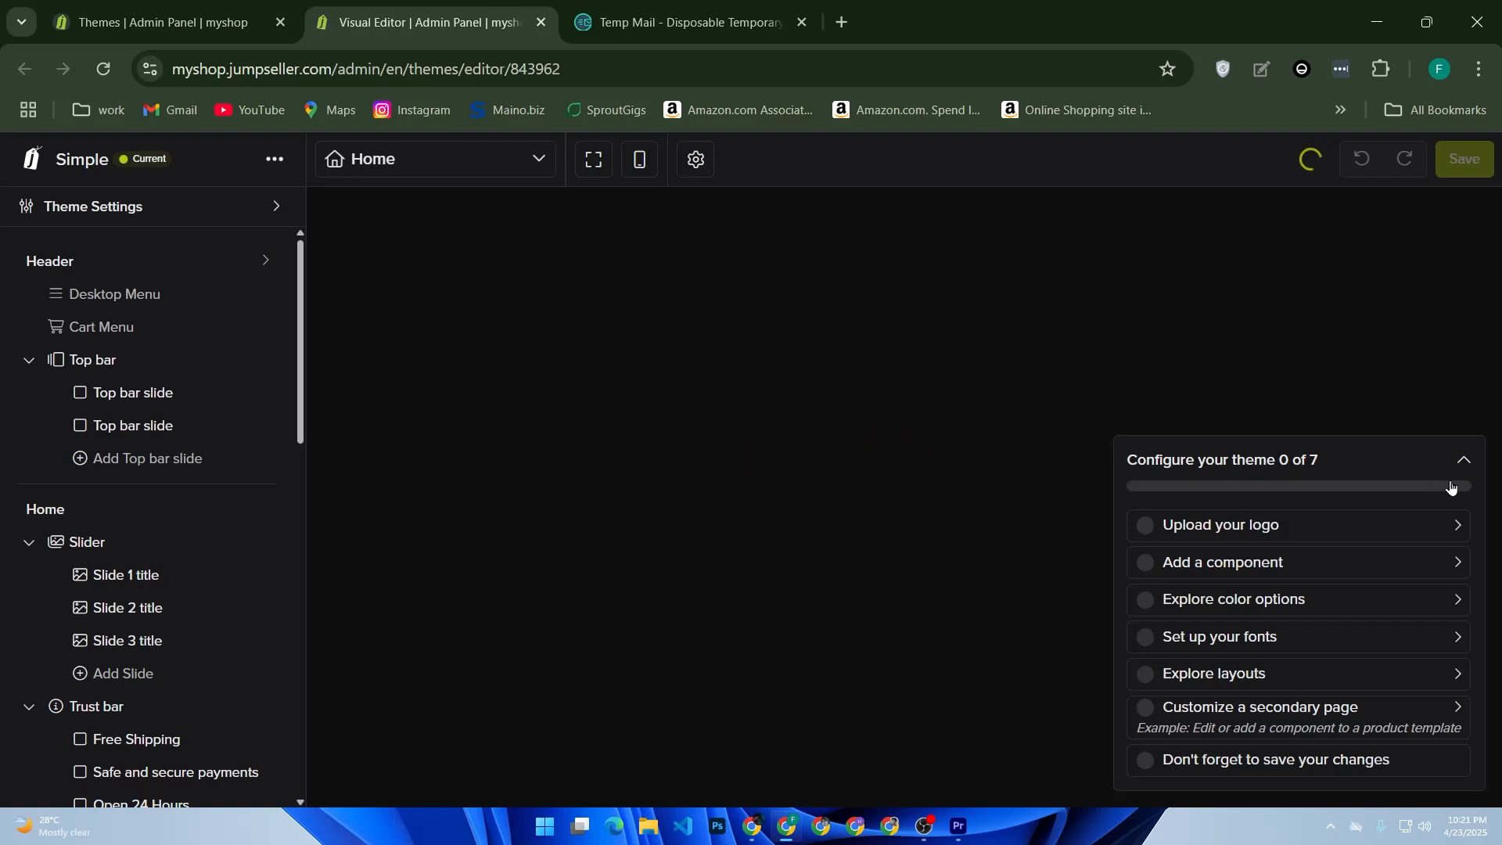
left_click(1465, 461)
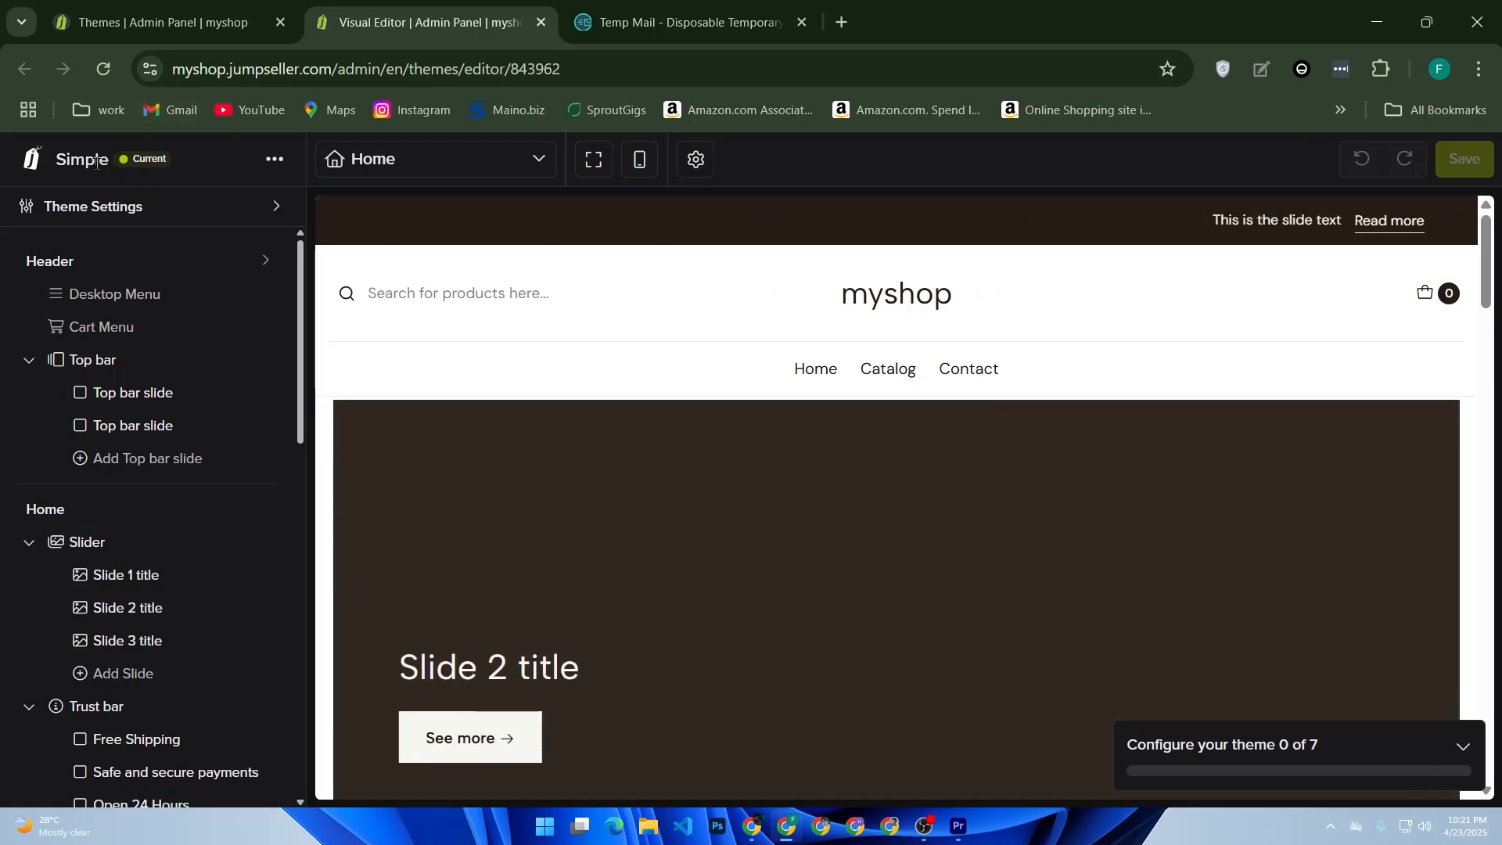
left_click(36, 174)
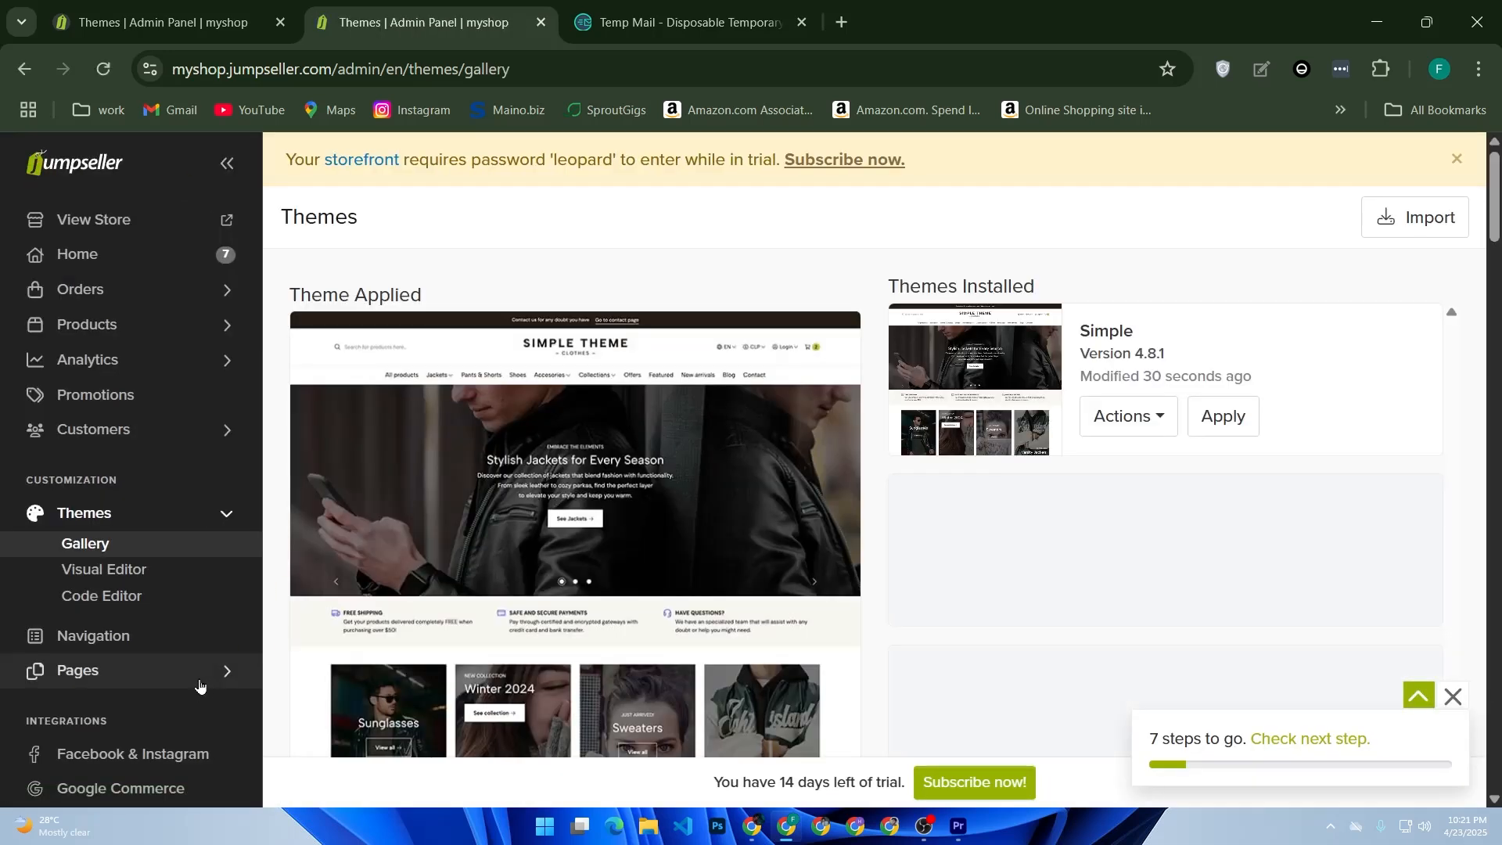
Start a new product from the All Products page and name it "organic cotton t-shirt"
left_click(131, 338)
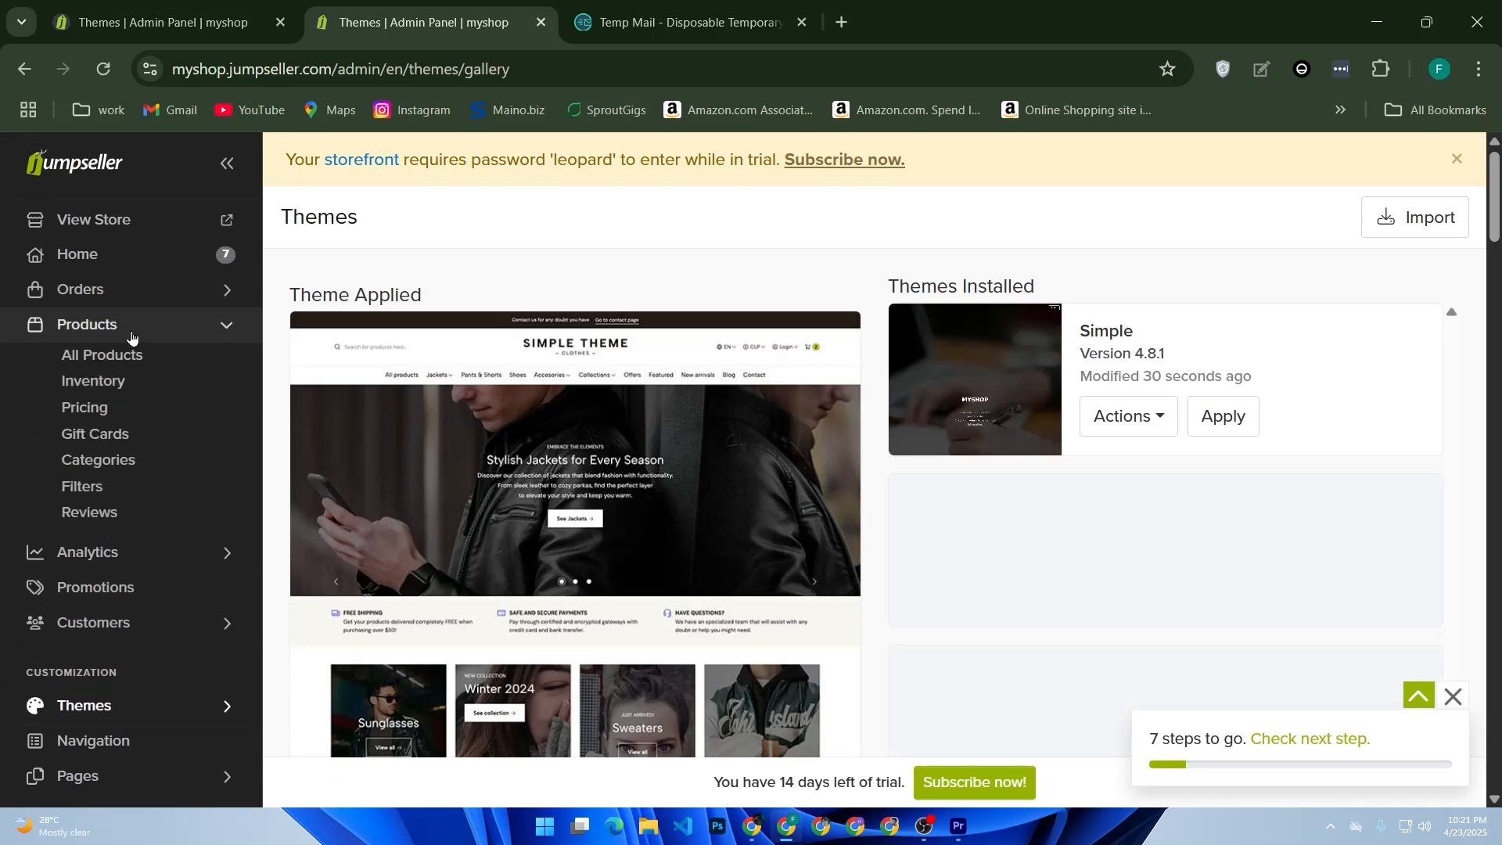
left_click(99, 353)
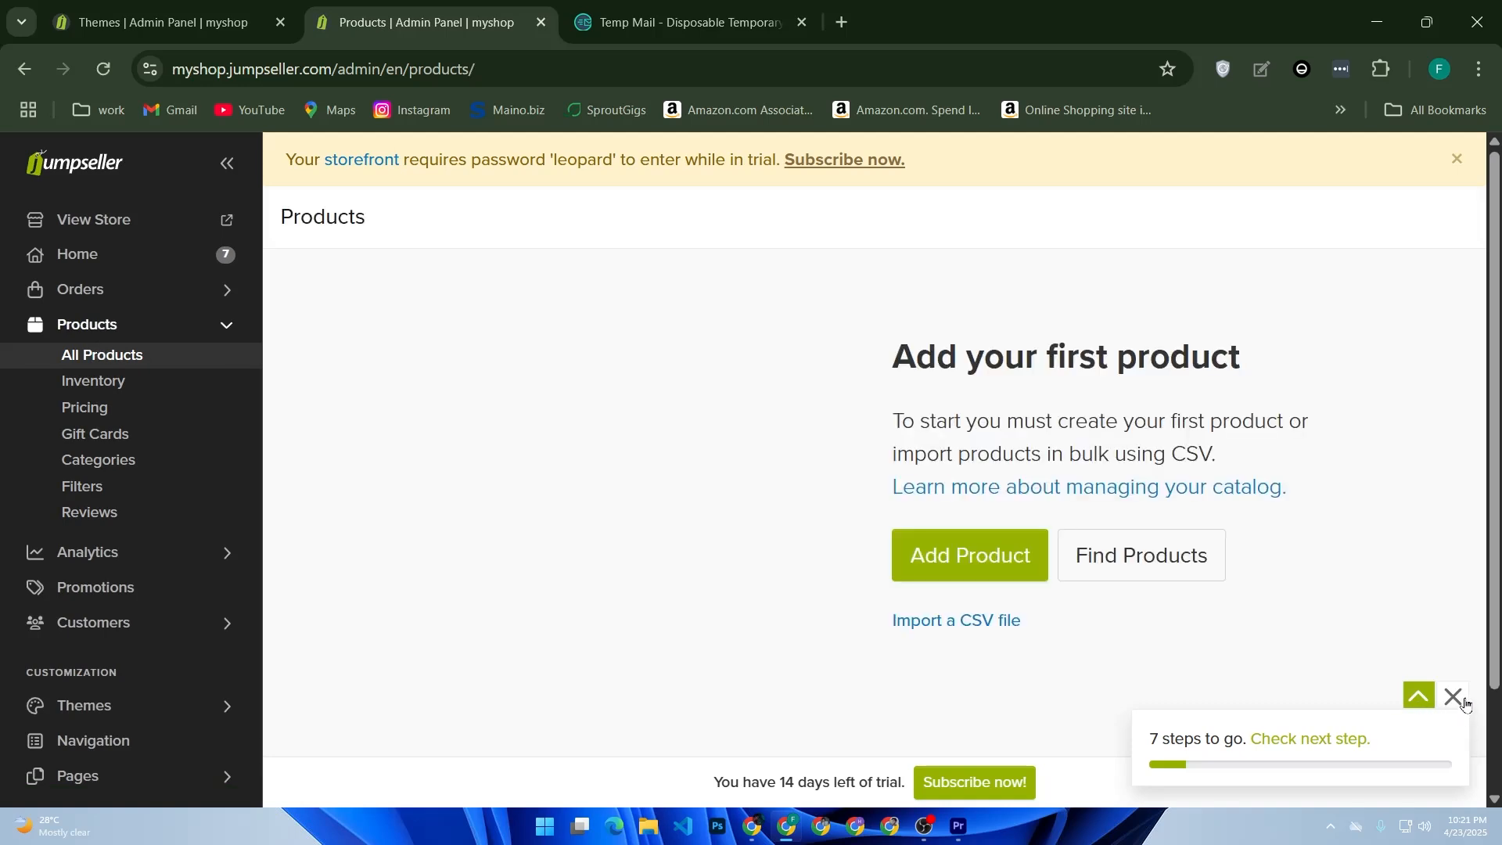
left_click(978, 590)
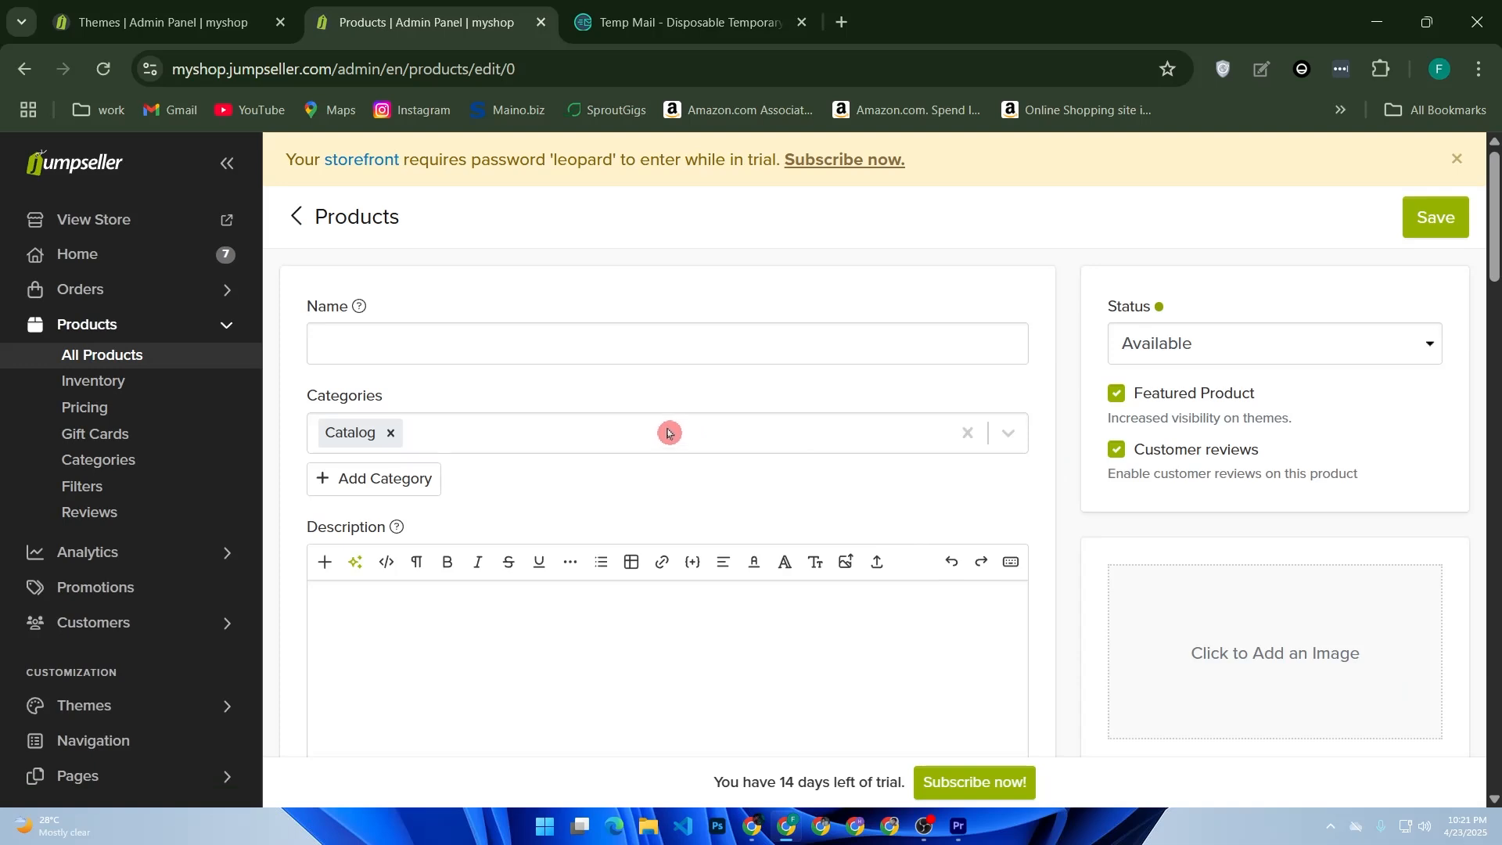
scroll(650, 396, "down", 2)
scroll(618, 399, "up", 2)
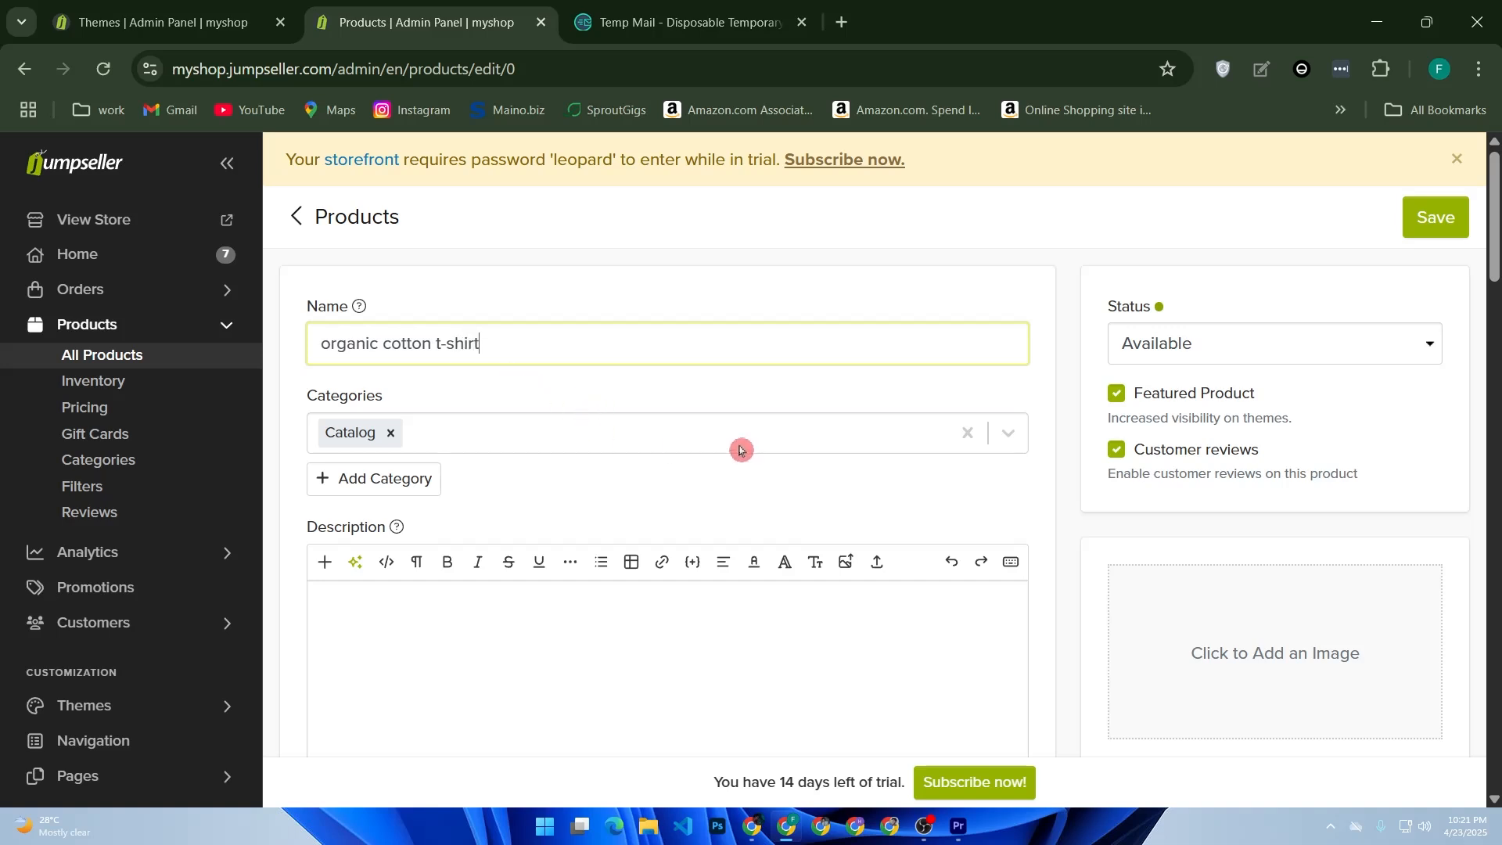
Add a new category "cloth" with Catalog as its parent category to the t-shirt product
left_click(478, 448)
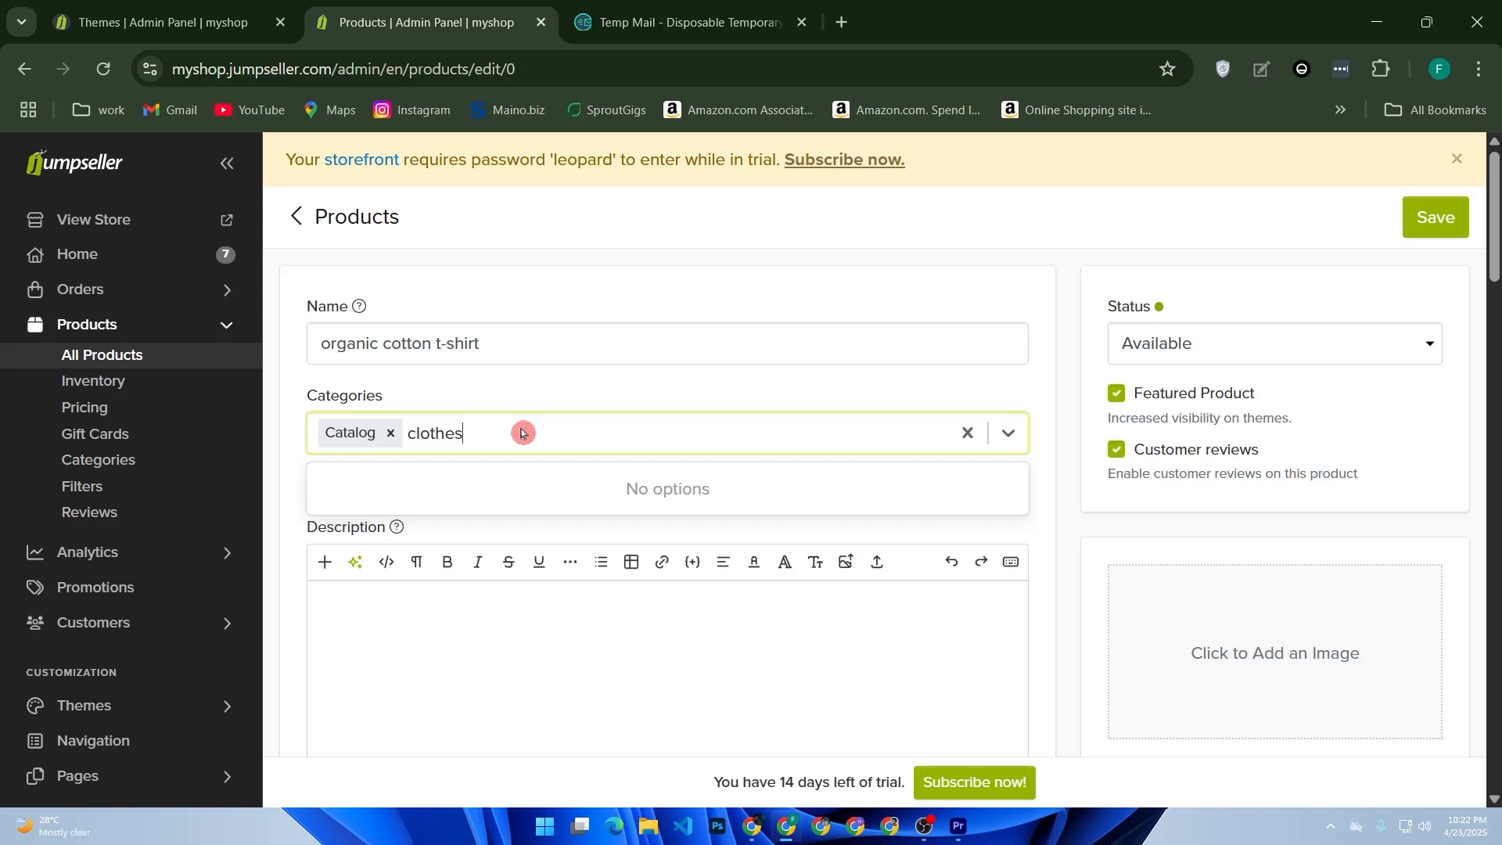
left_click(1015, 442)
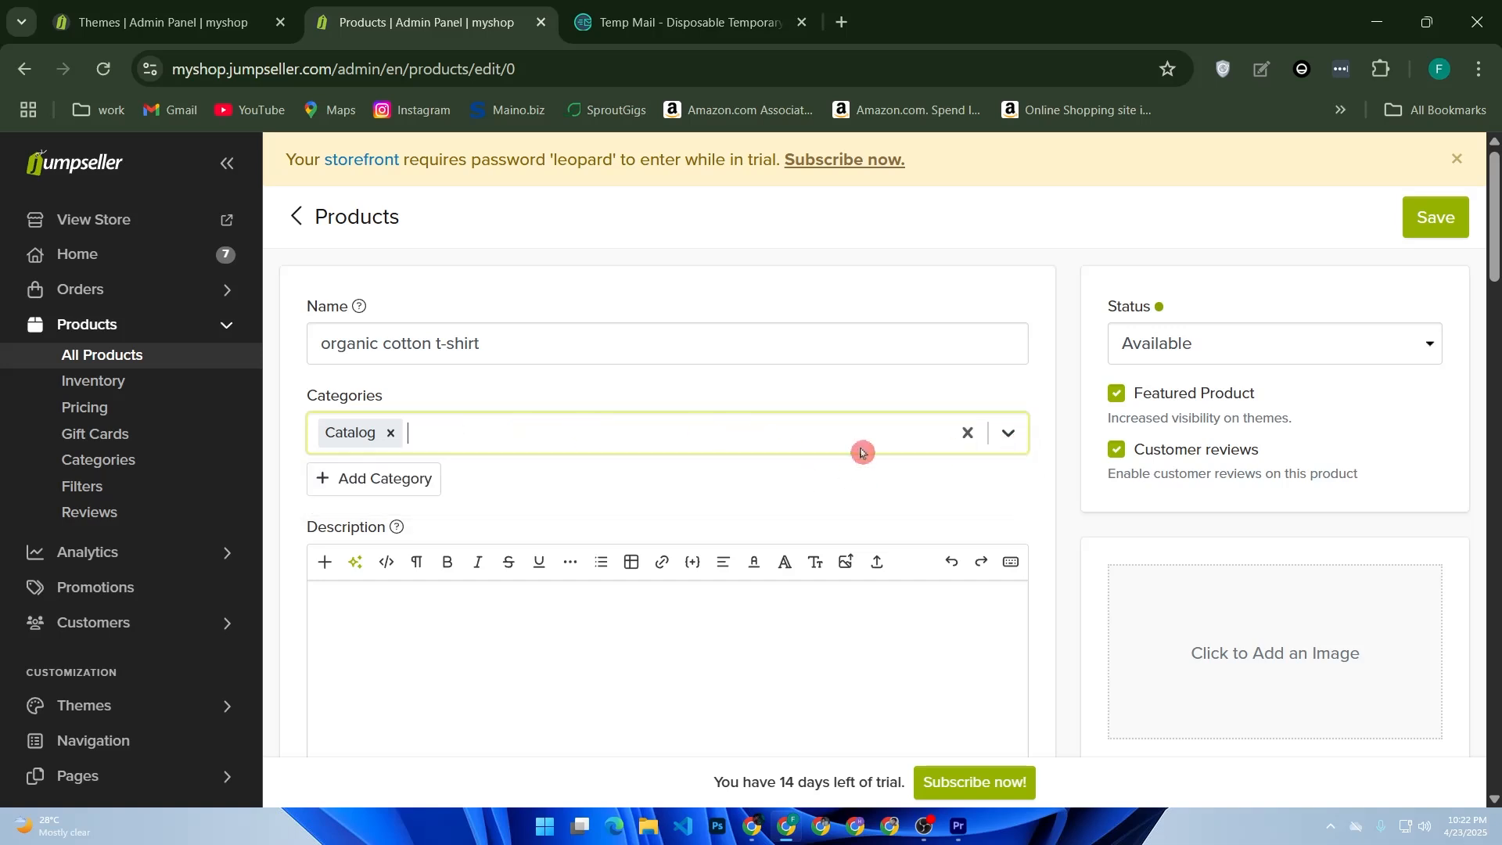
left_click(396, 479)
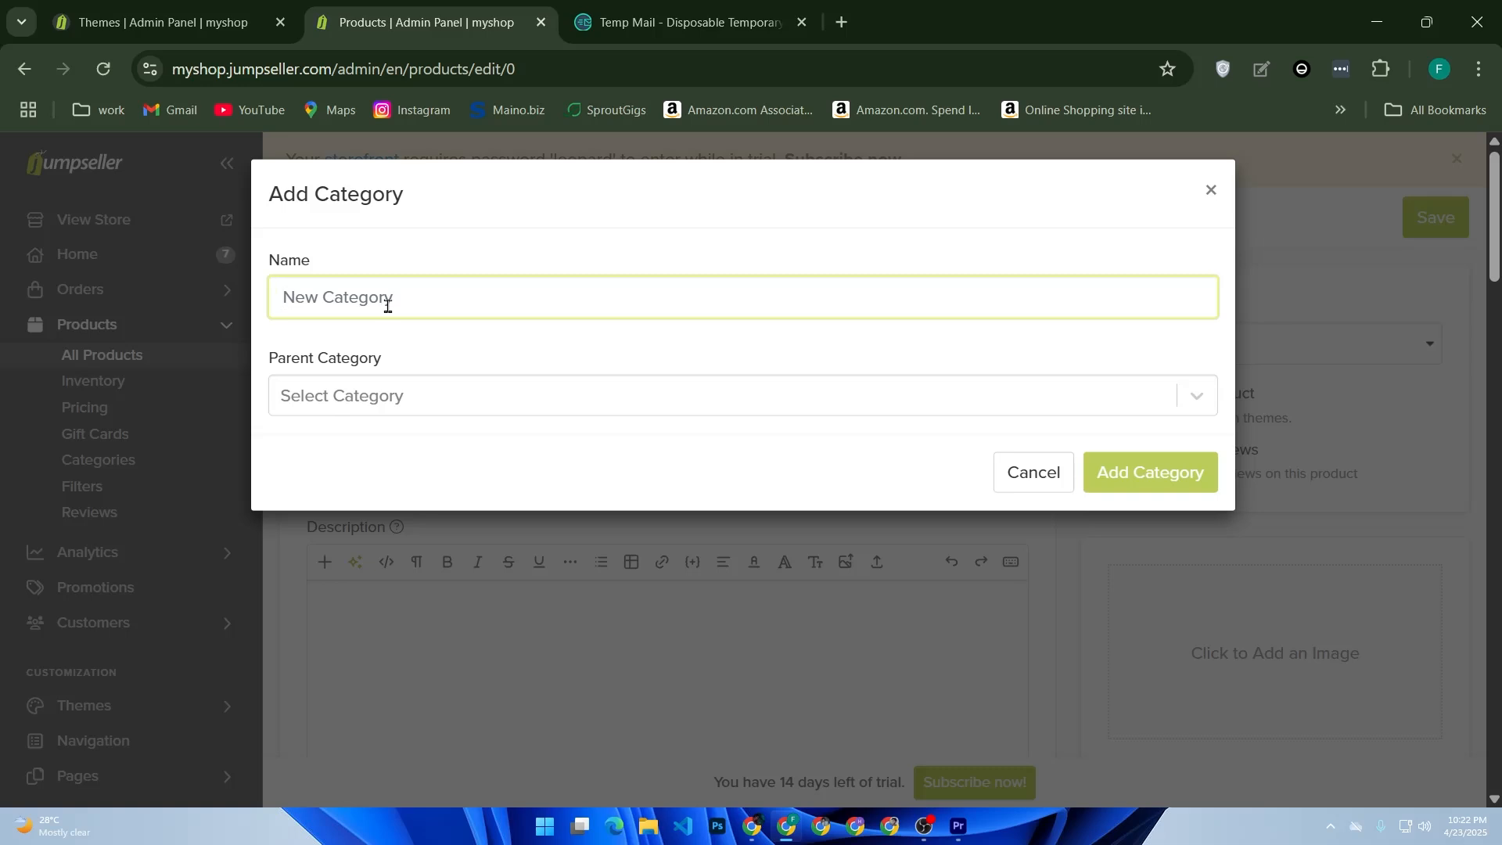
type("cloth")
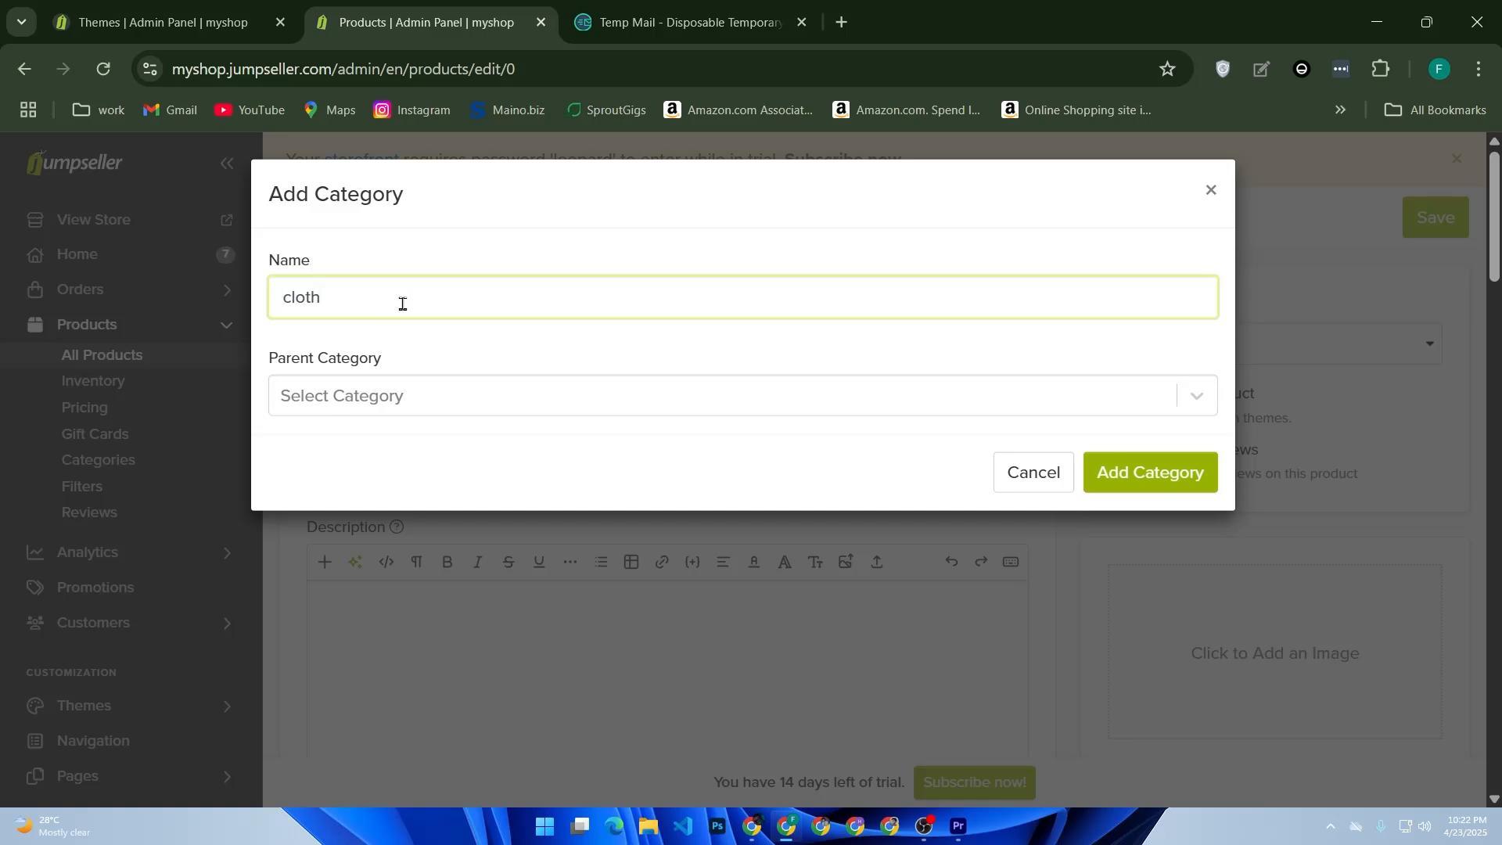
left_click(399, 396)
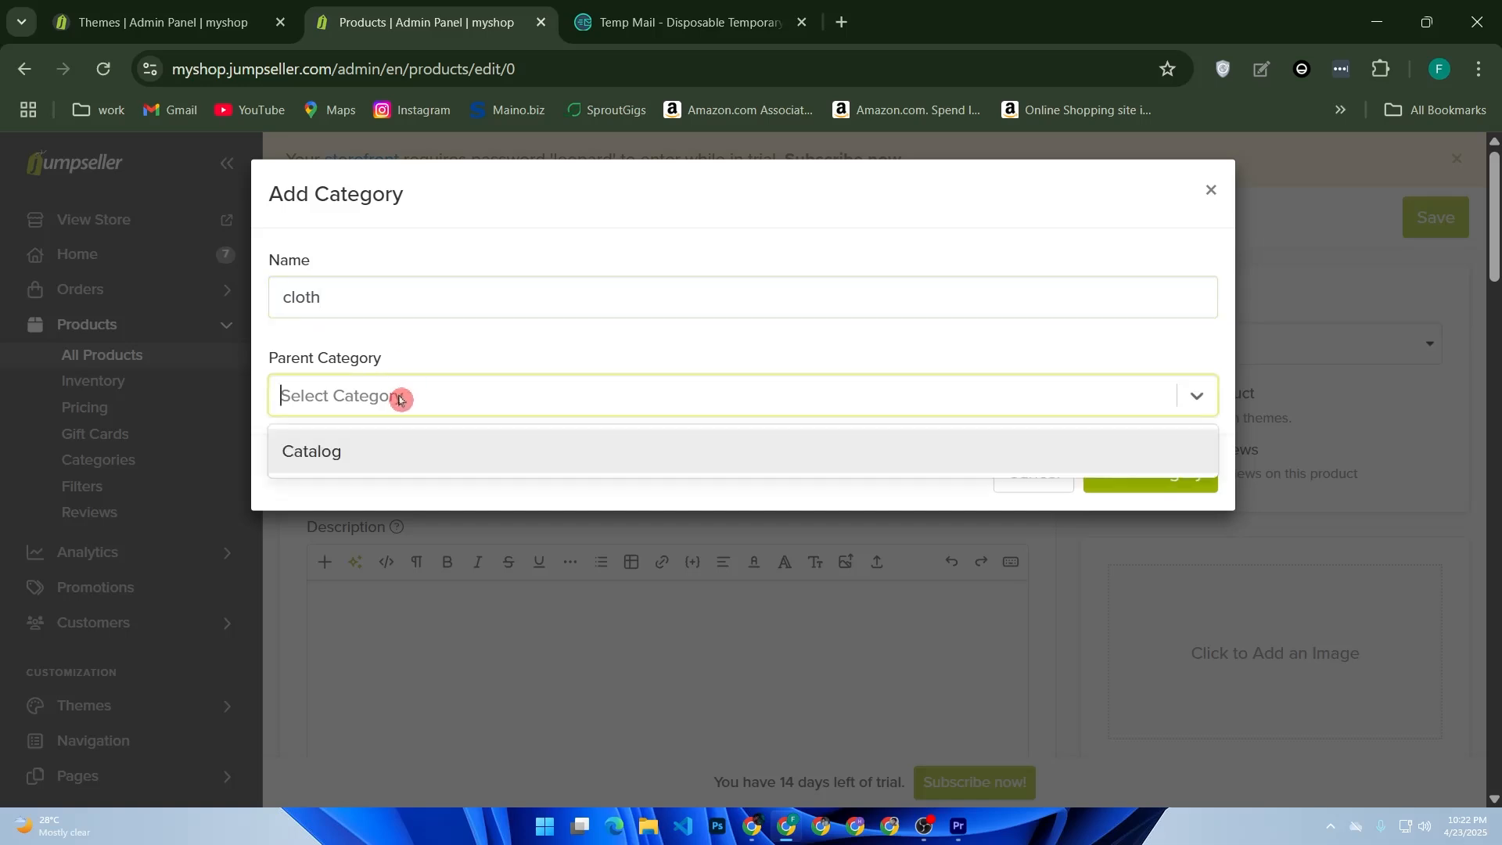
left_click(376, 463)
left_click(1147, 492)
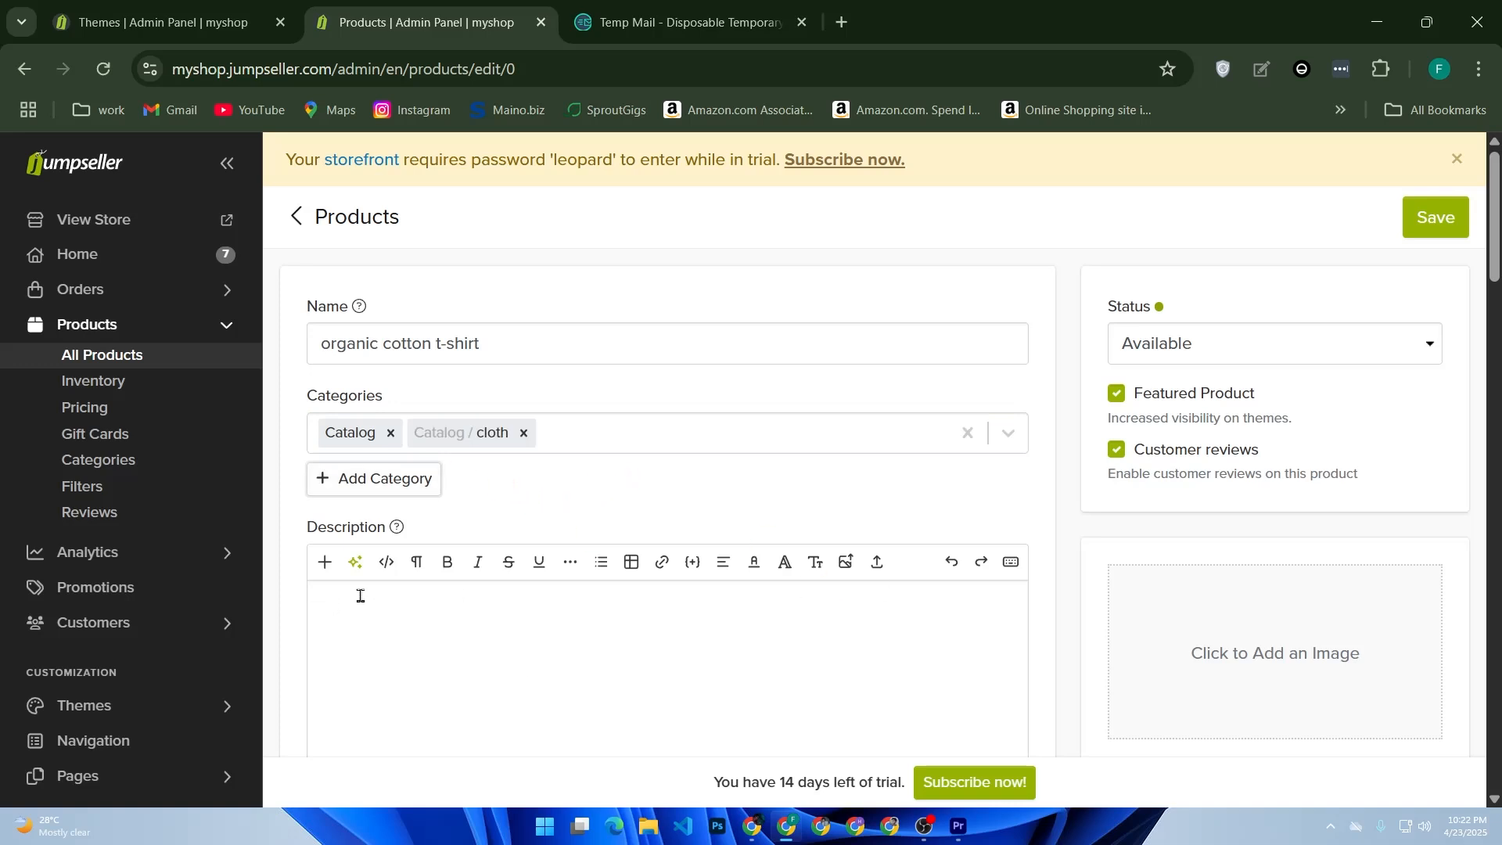
Look over the description, pricing and stock fields of the new product
scroll(440, 623, "down", 5)
scroll(382, 644, "down", 1)
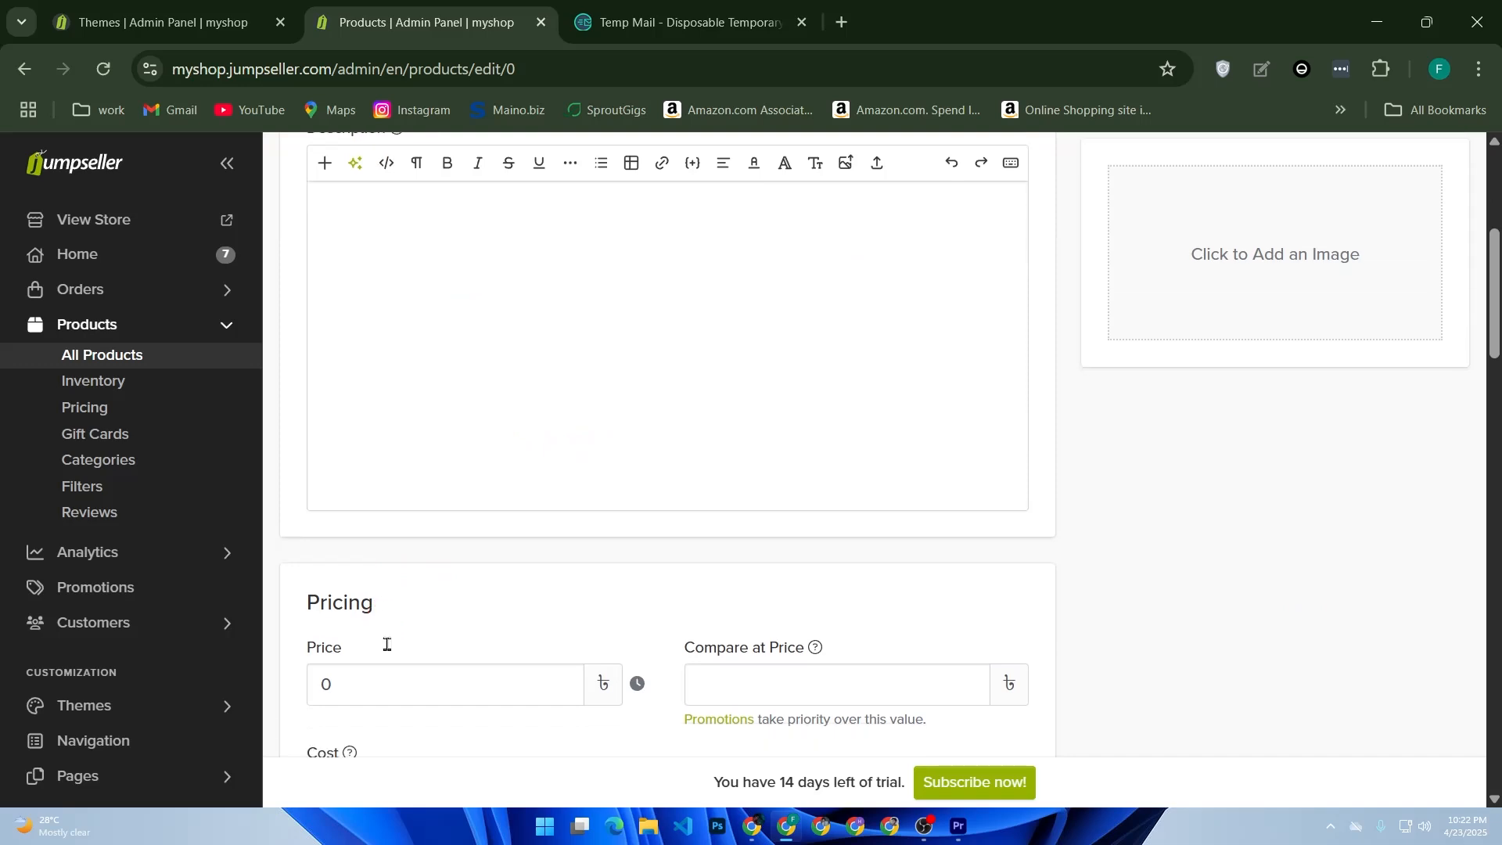
left_click(380, 550)
scroll(436, 608, "down", 5)
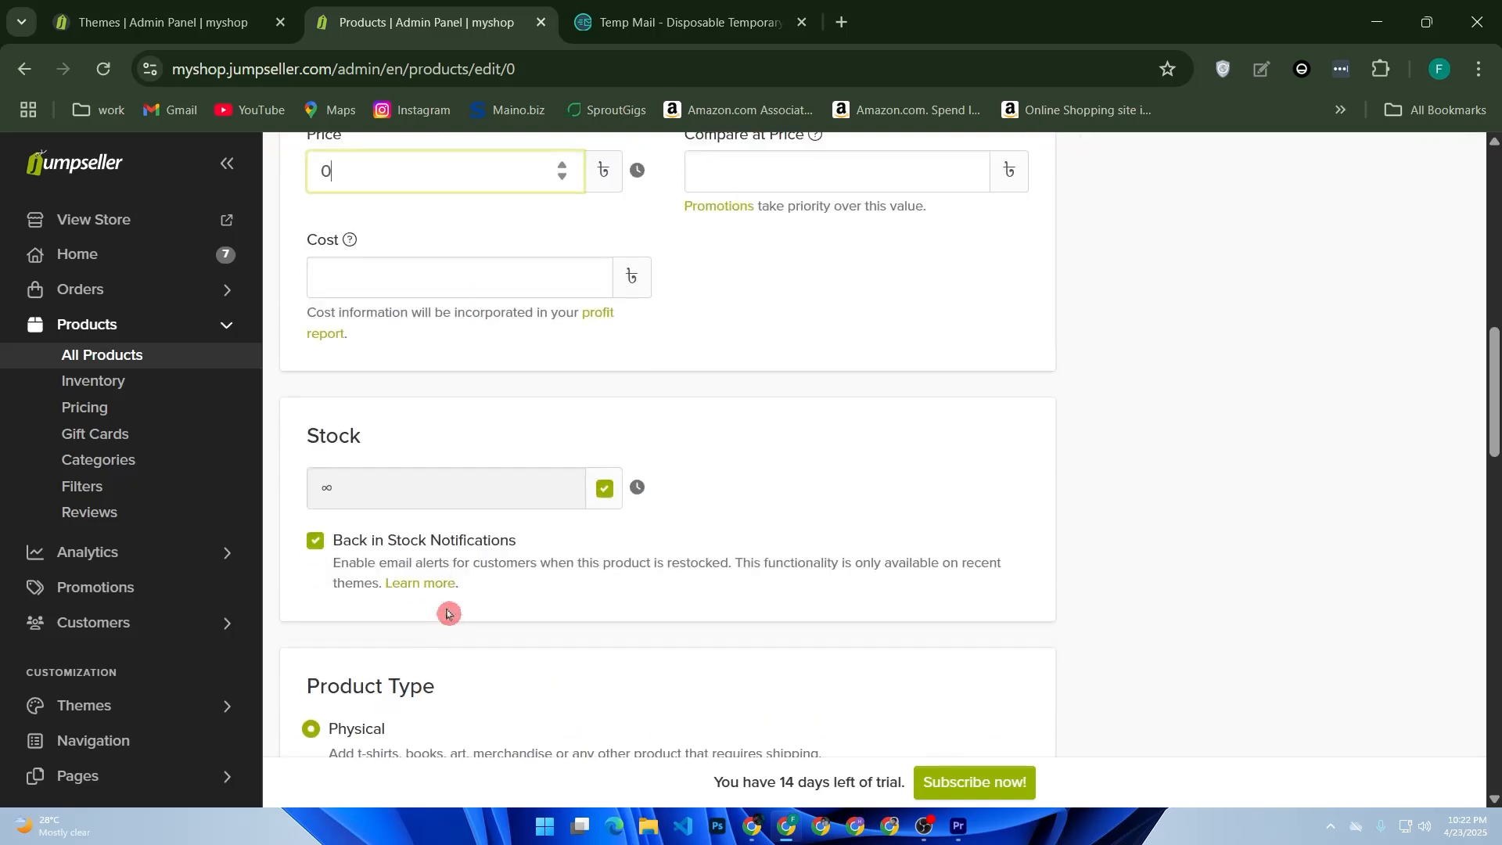
scroll(461, 594, "up", 10)
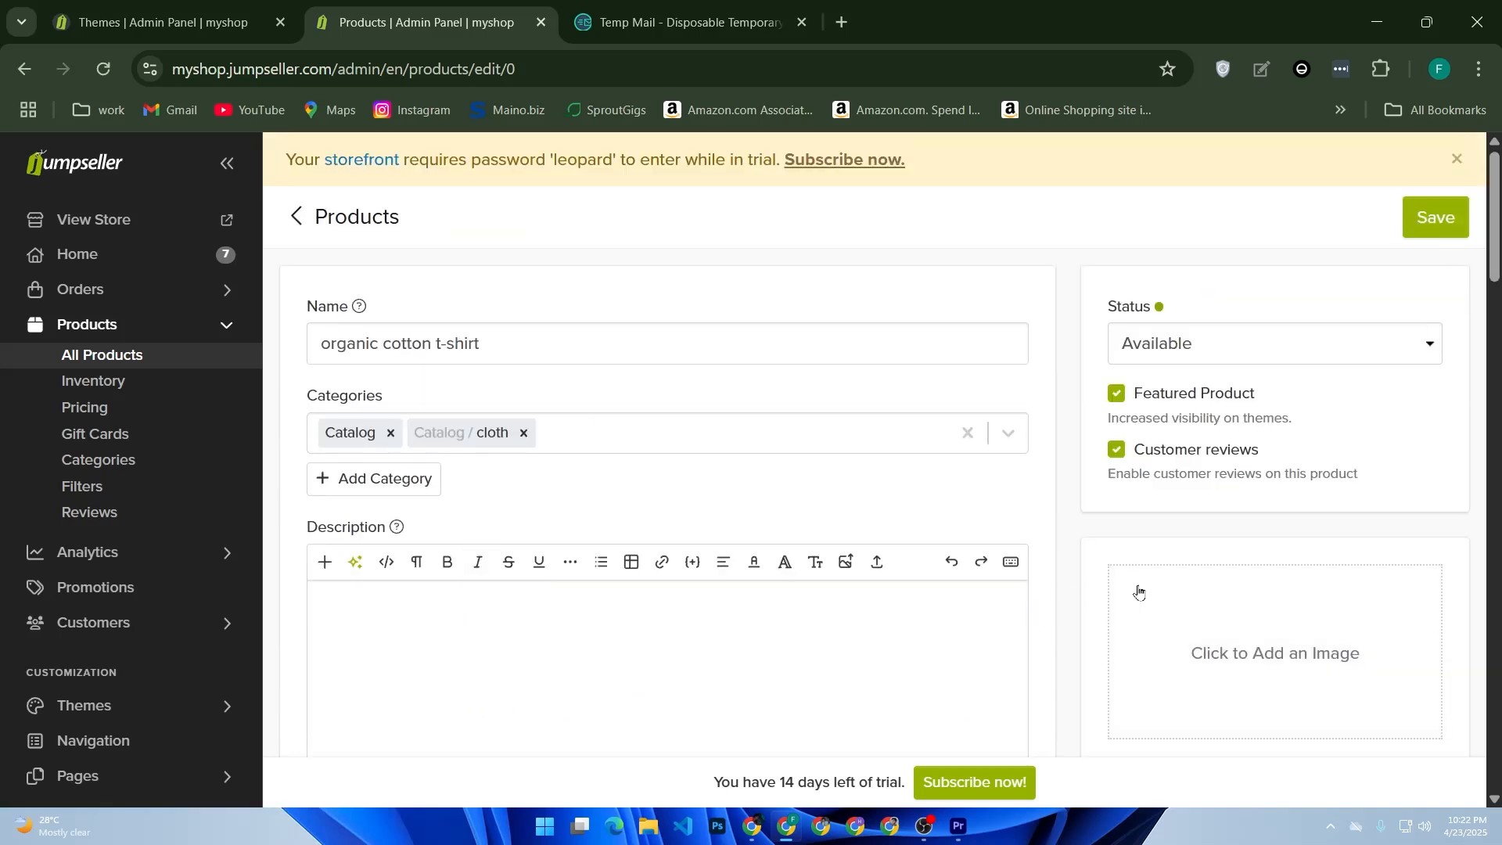
scroll(1418, 347, "down", 2)
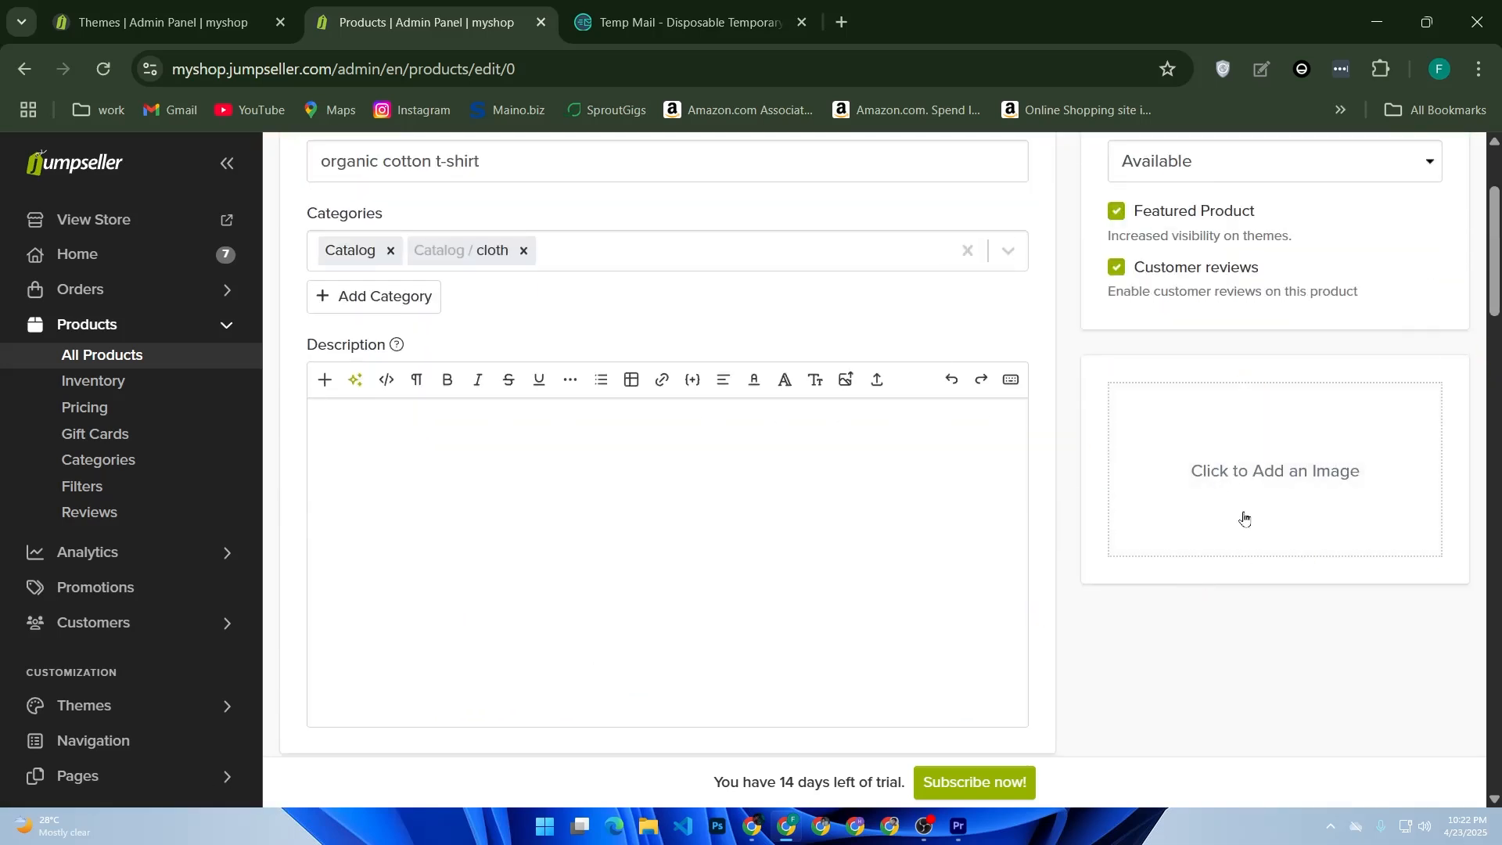
left_click(1253, 481)
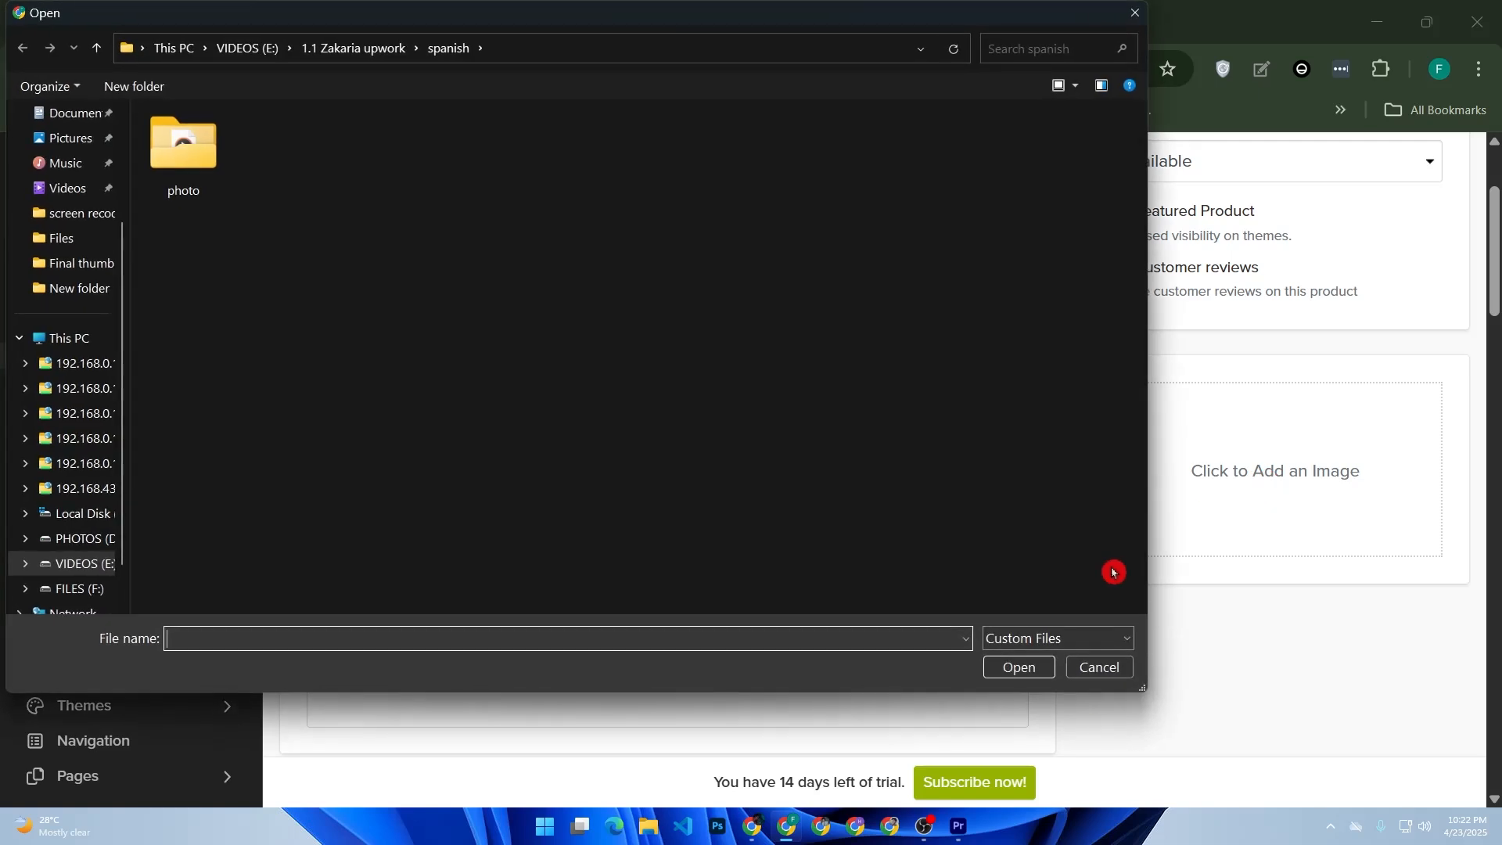
left_click(1097, 669)
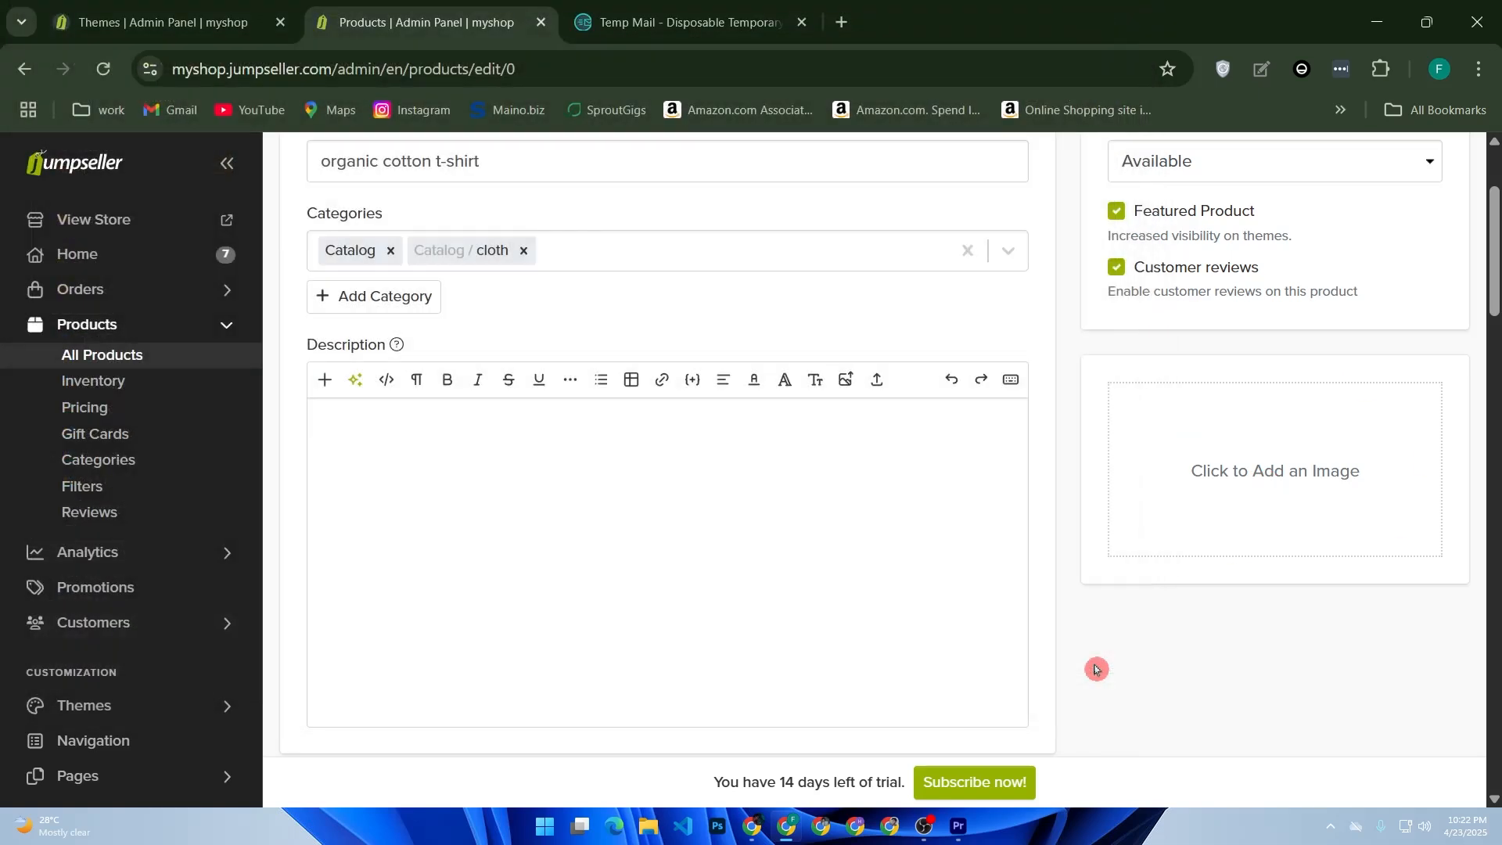
Review the product's pricing, physical and digital product types, shipping package format and properties such as SKU and brand
scroll(908, 644, "down", 10)
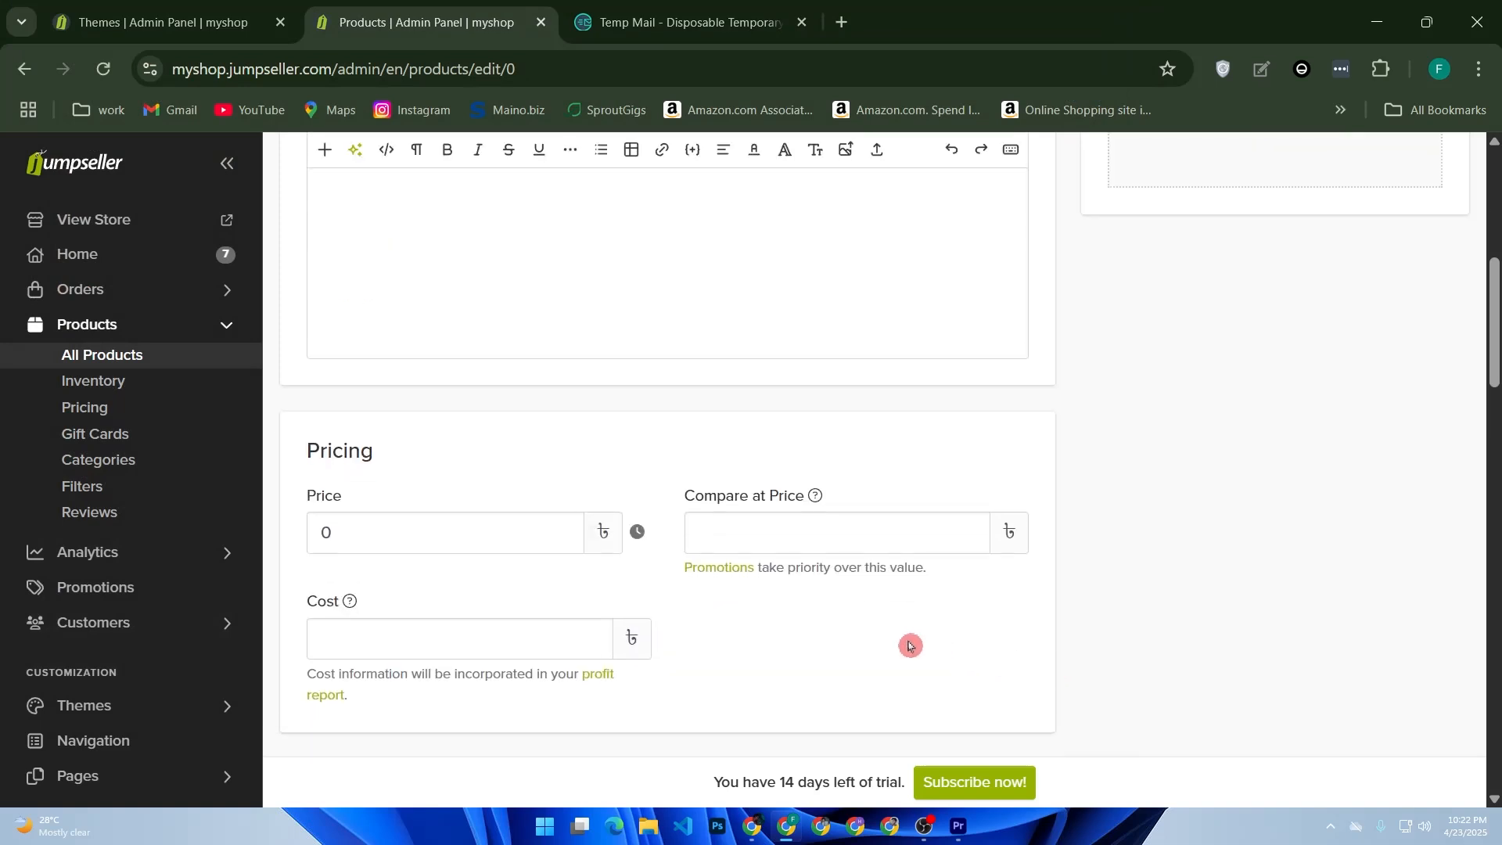
left_click_drag(309, 506, 443, 538)
left_click_drag(339, 602, 614, 659)
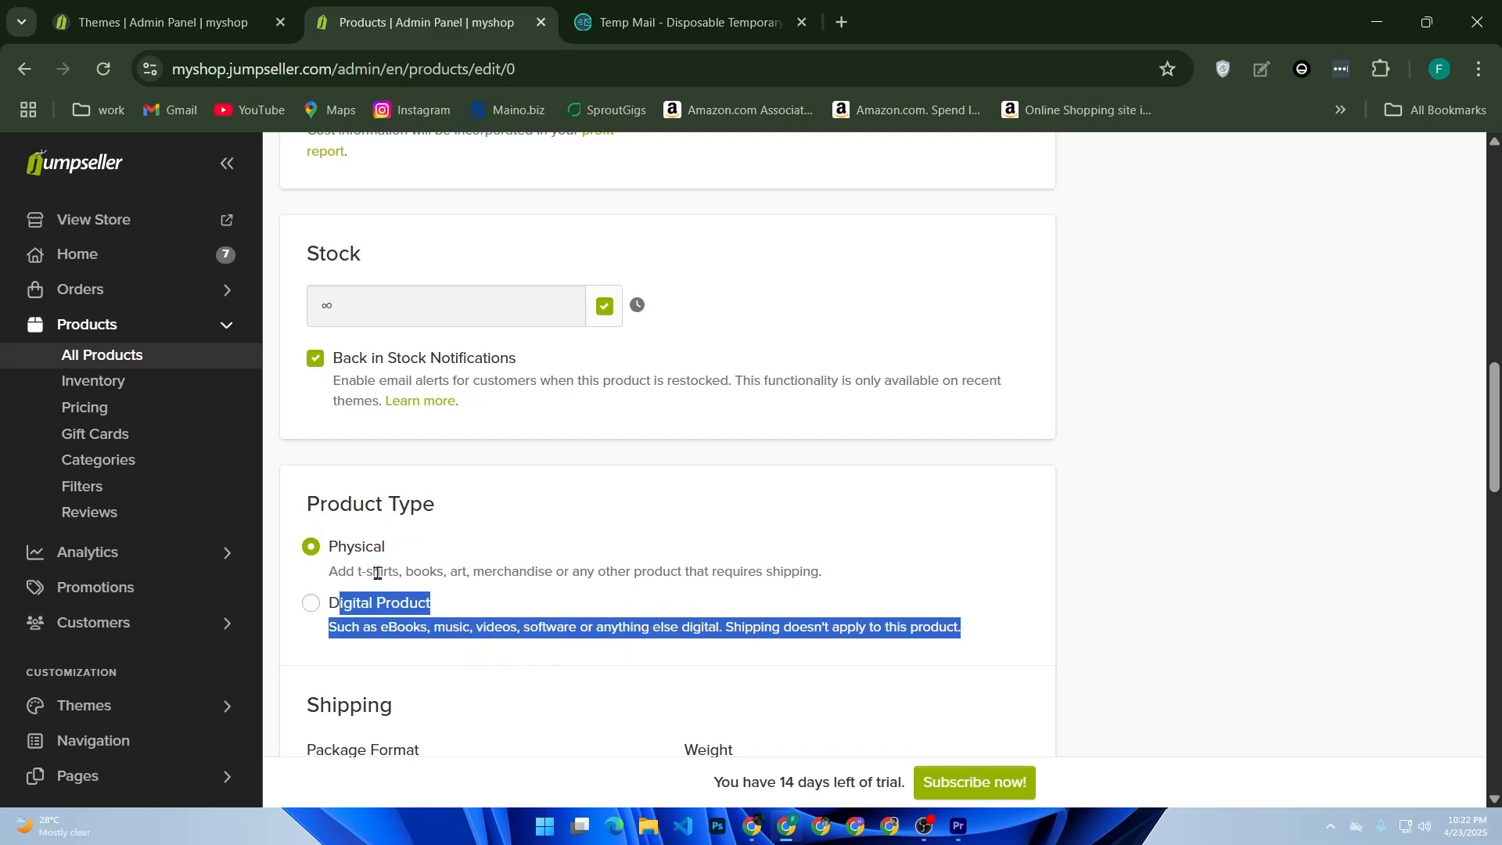
left_click_drag(382, 572, 373, 572)
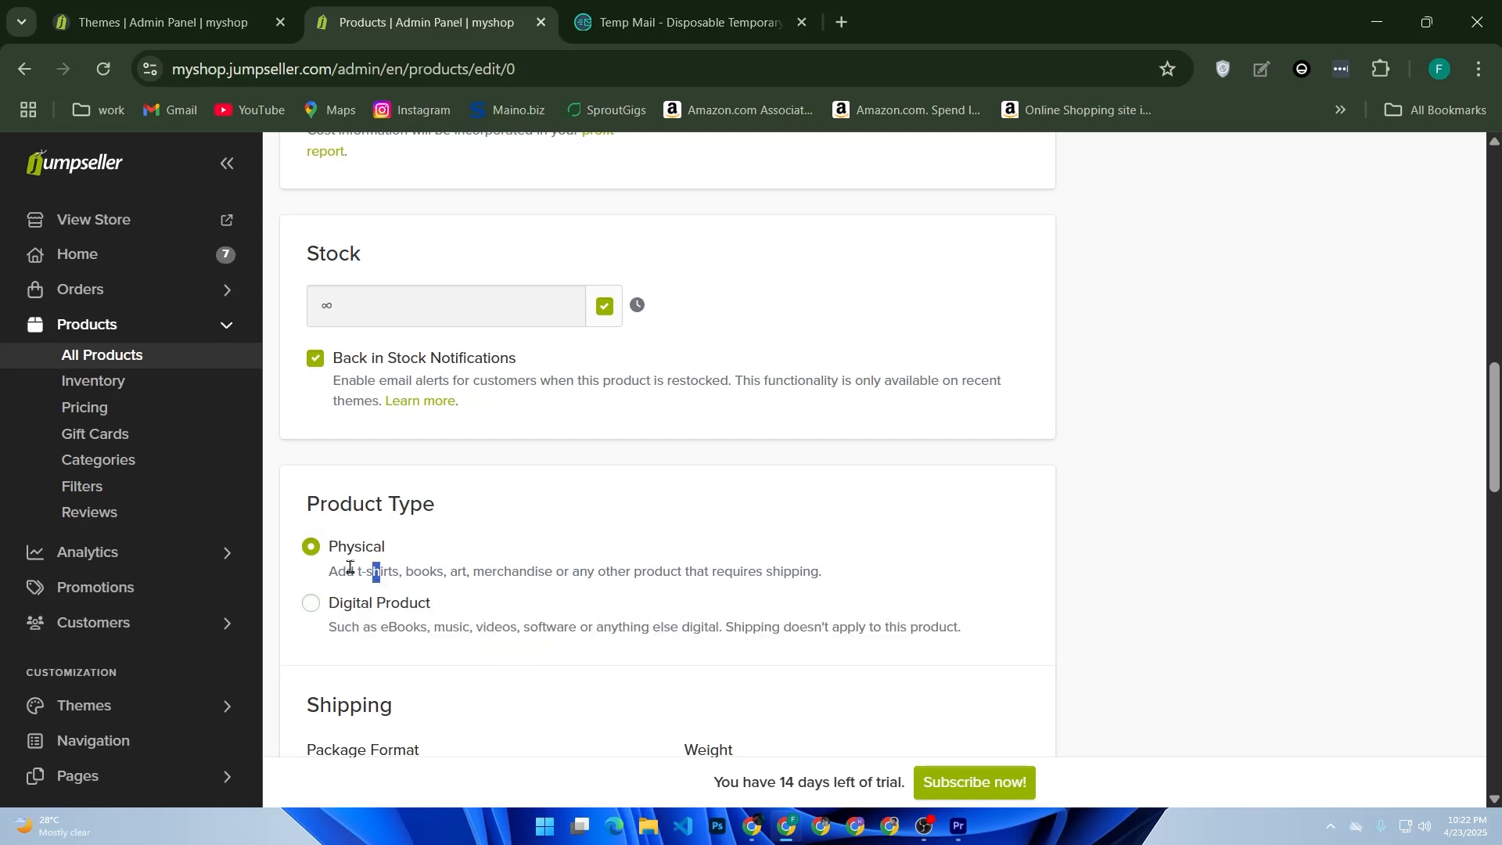
scroll(351, 567, "down", 5)
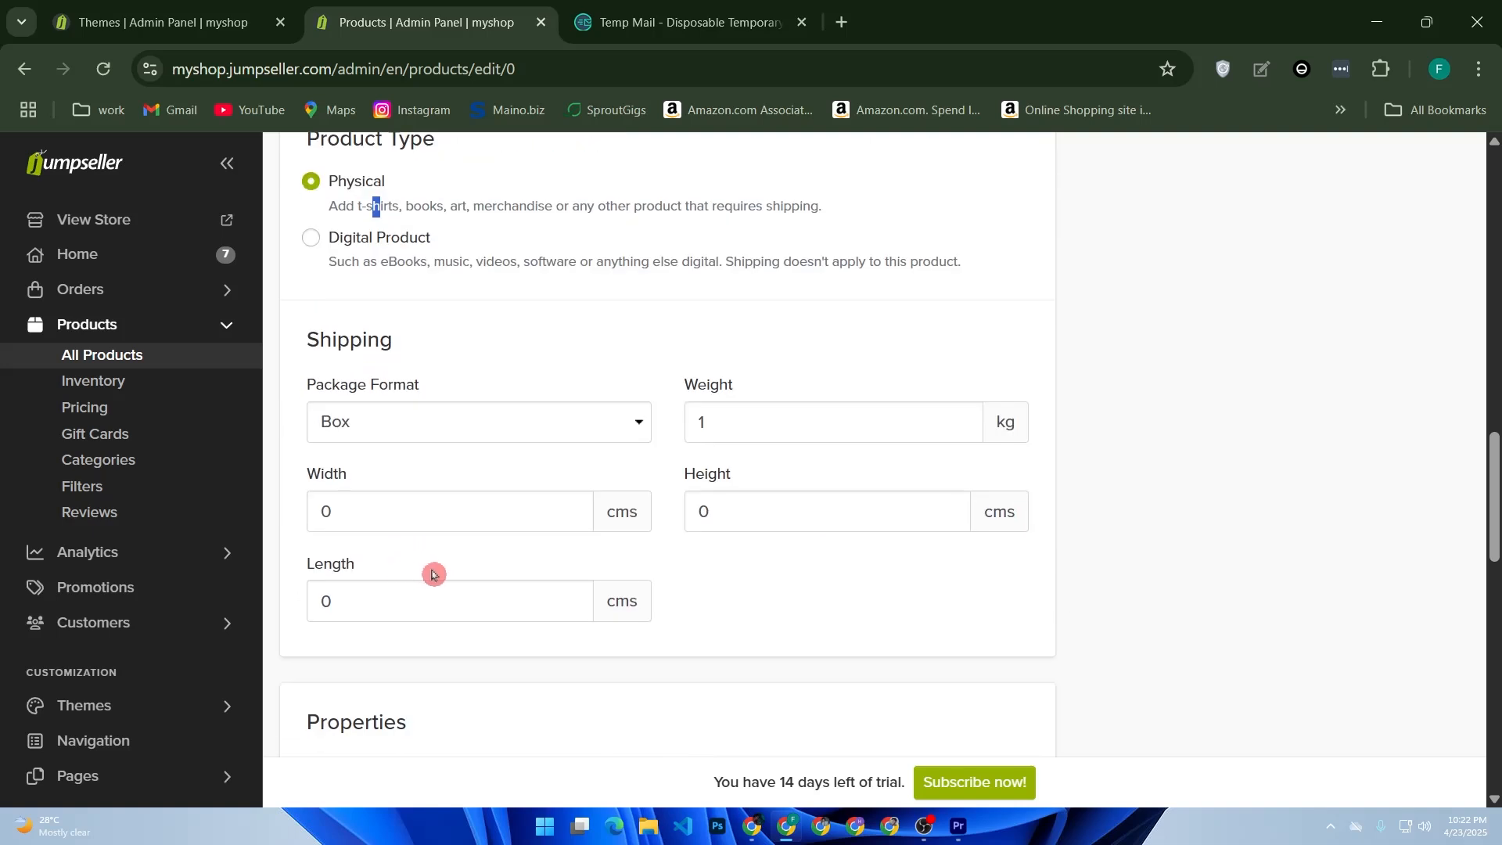
left_click(548, 427)
left_click(552, 430)
scroll(480, 504, "down", 5)
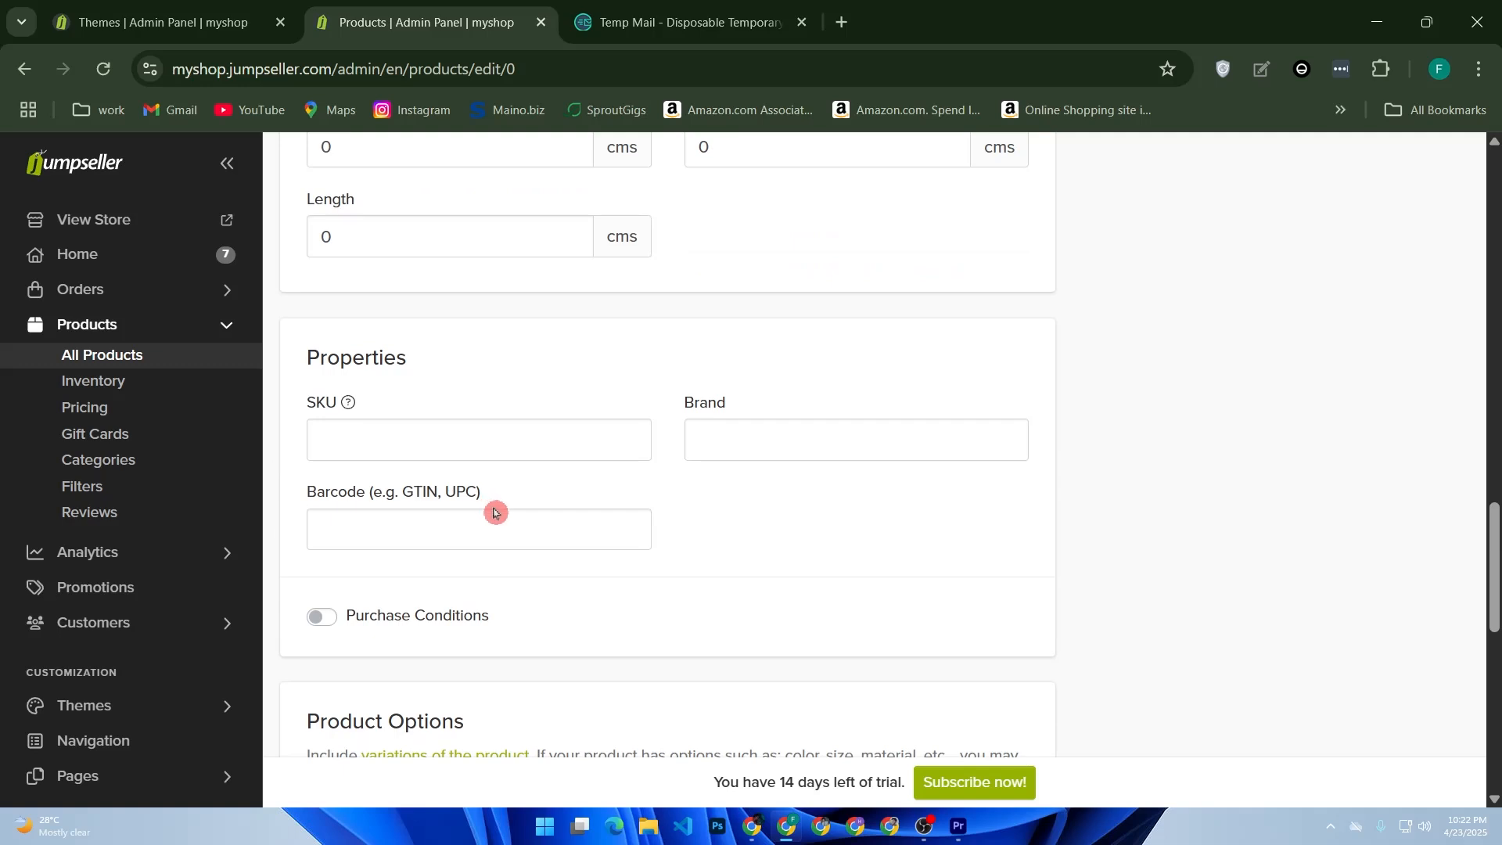
Save the organic cotton t-shirt product
scroll(764, 524, "up", 15)
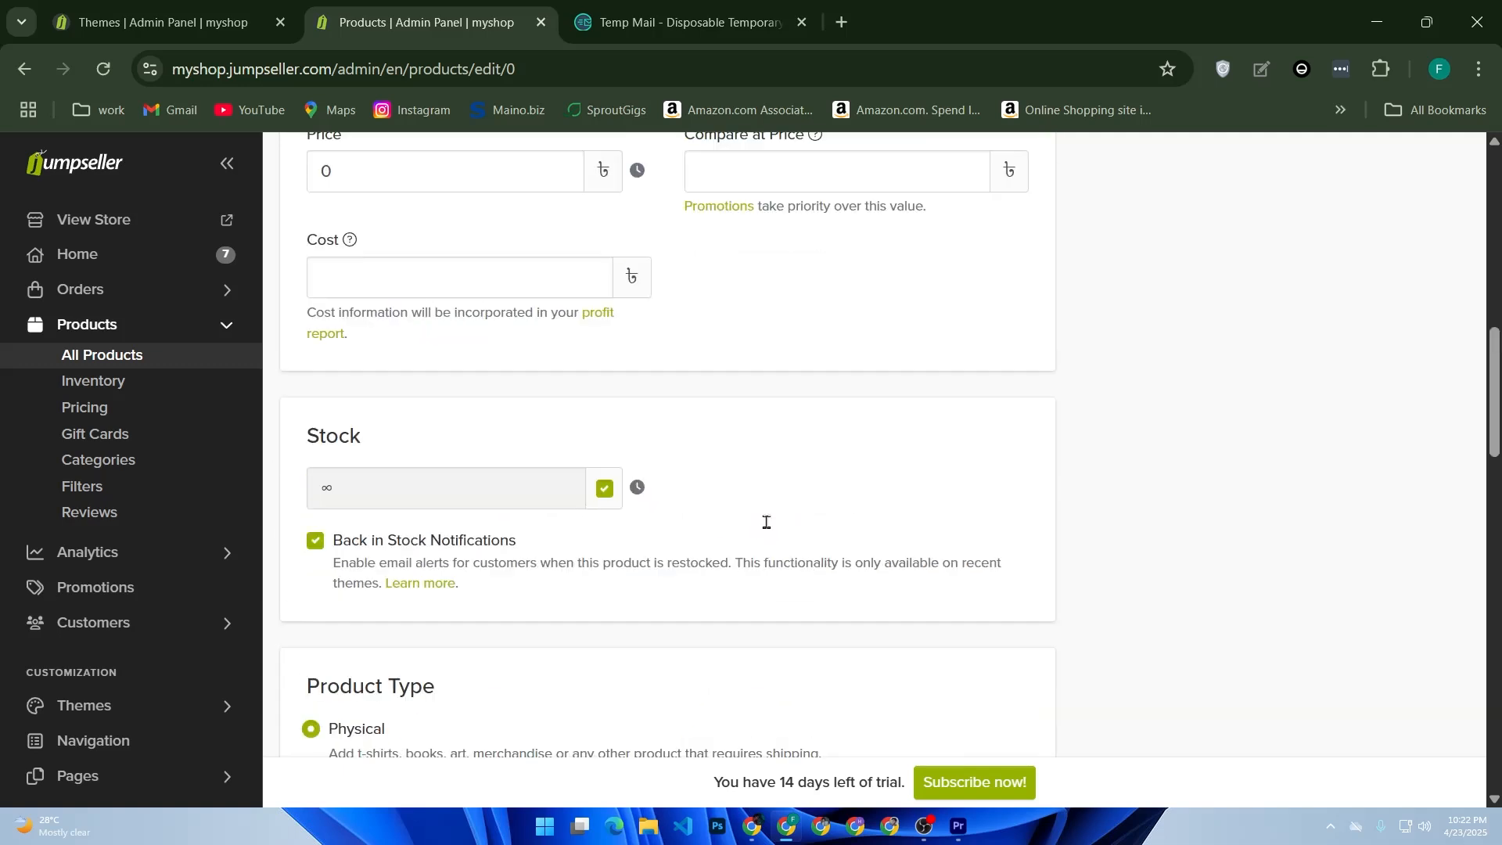
scroll(1251, 520, "up", 7)
scroll(1496, 438, "up", 6)
left_click(1431, 221)
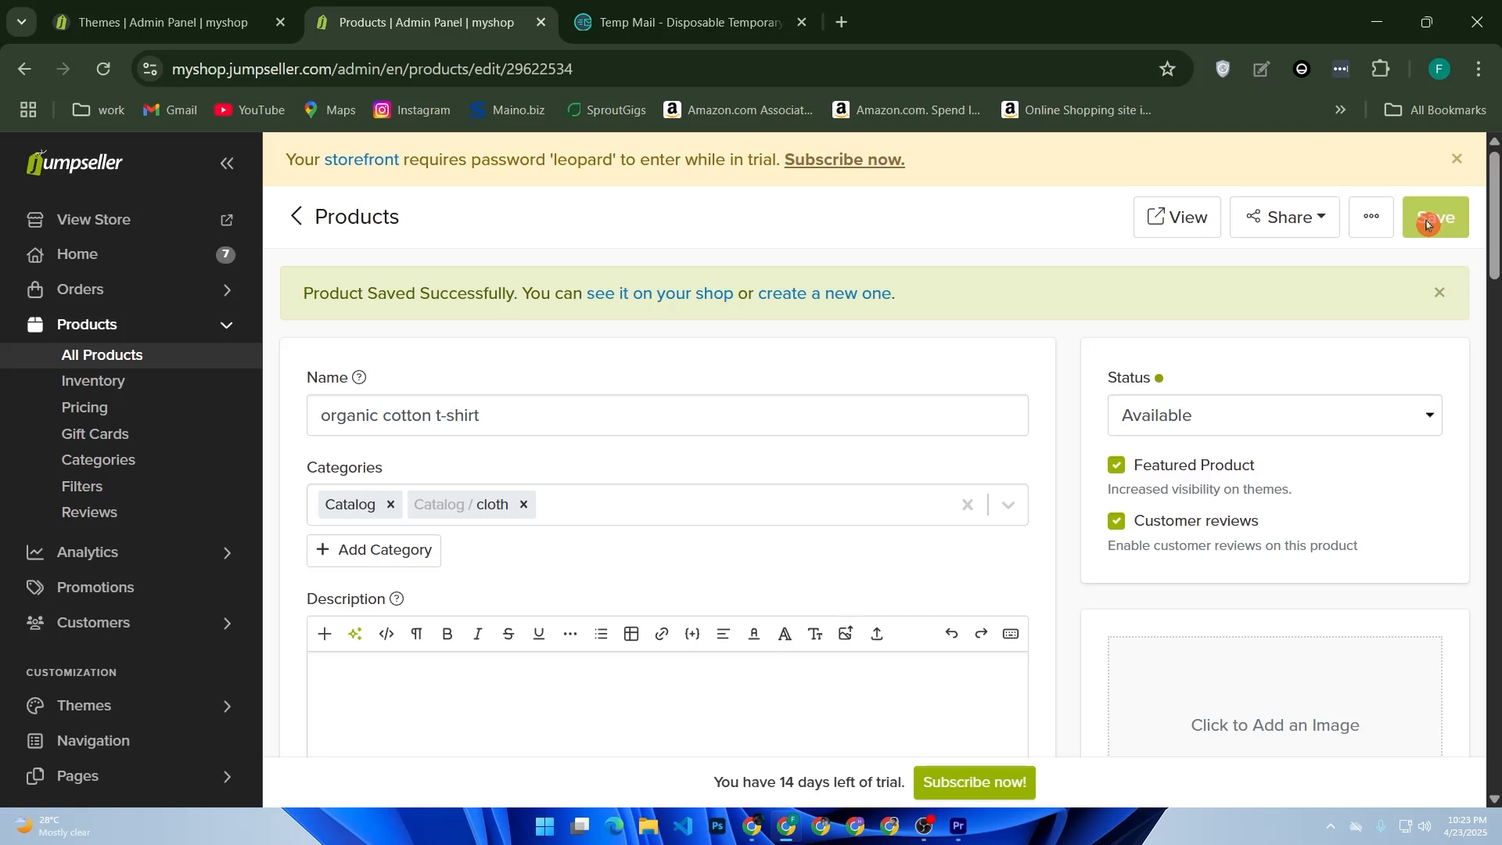
Start a new category with default order Name: A to Z and Catalog as its parent category
left_click(130, 463)
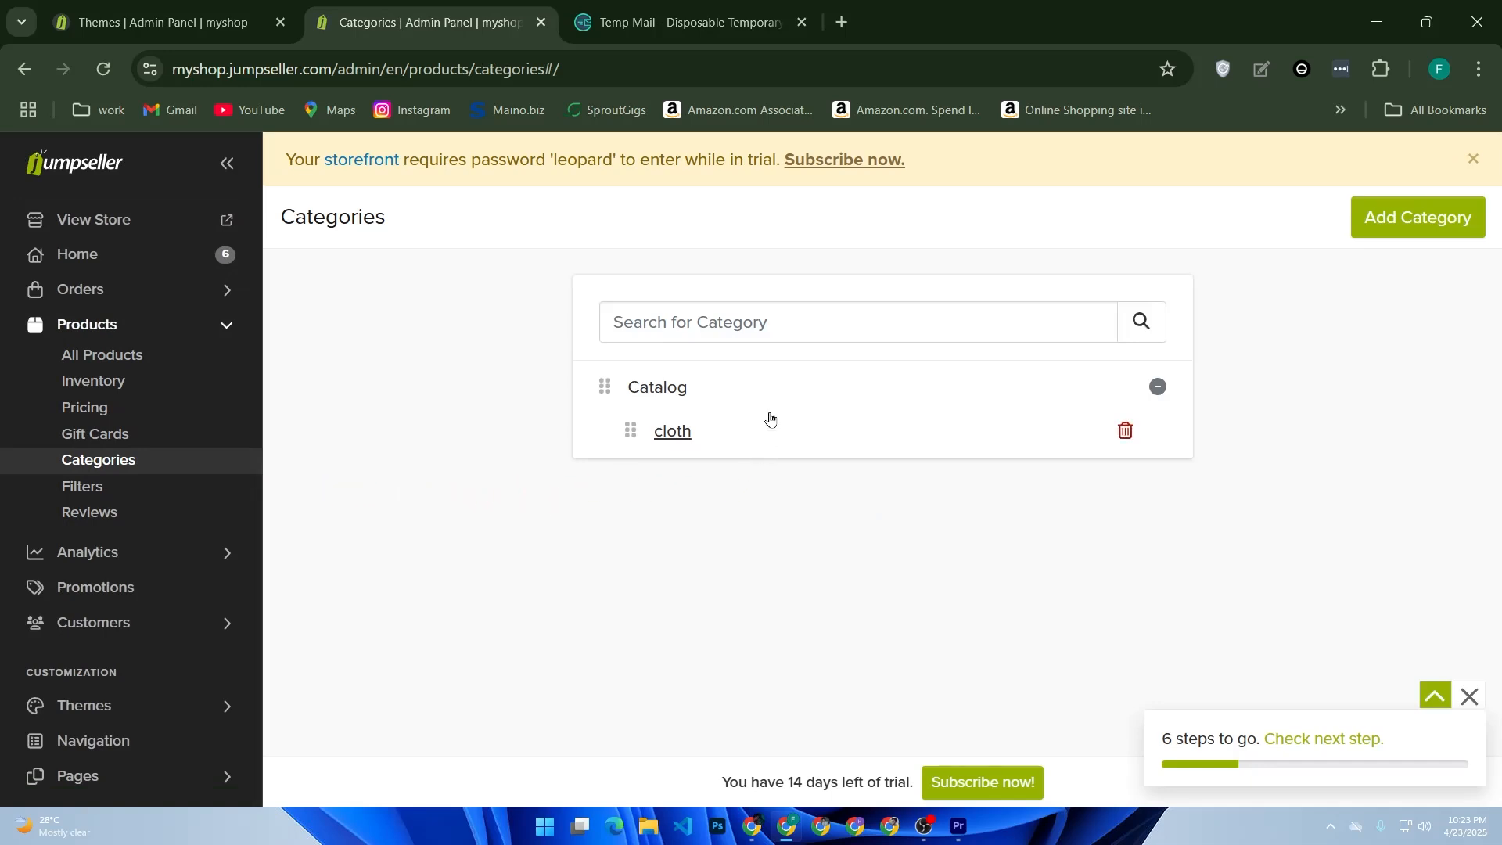
left_click(1384, 213)
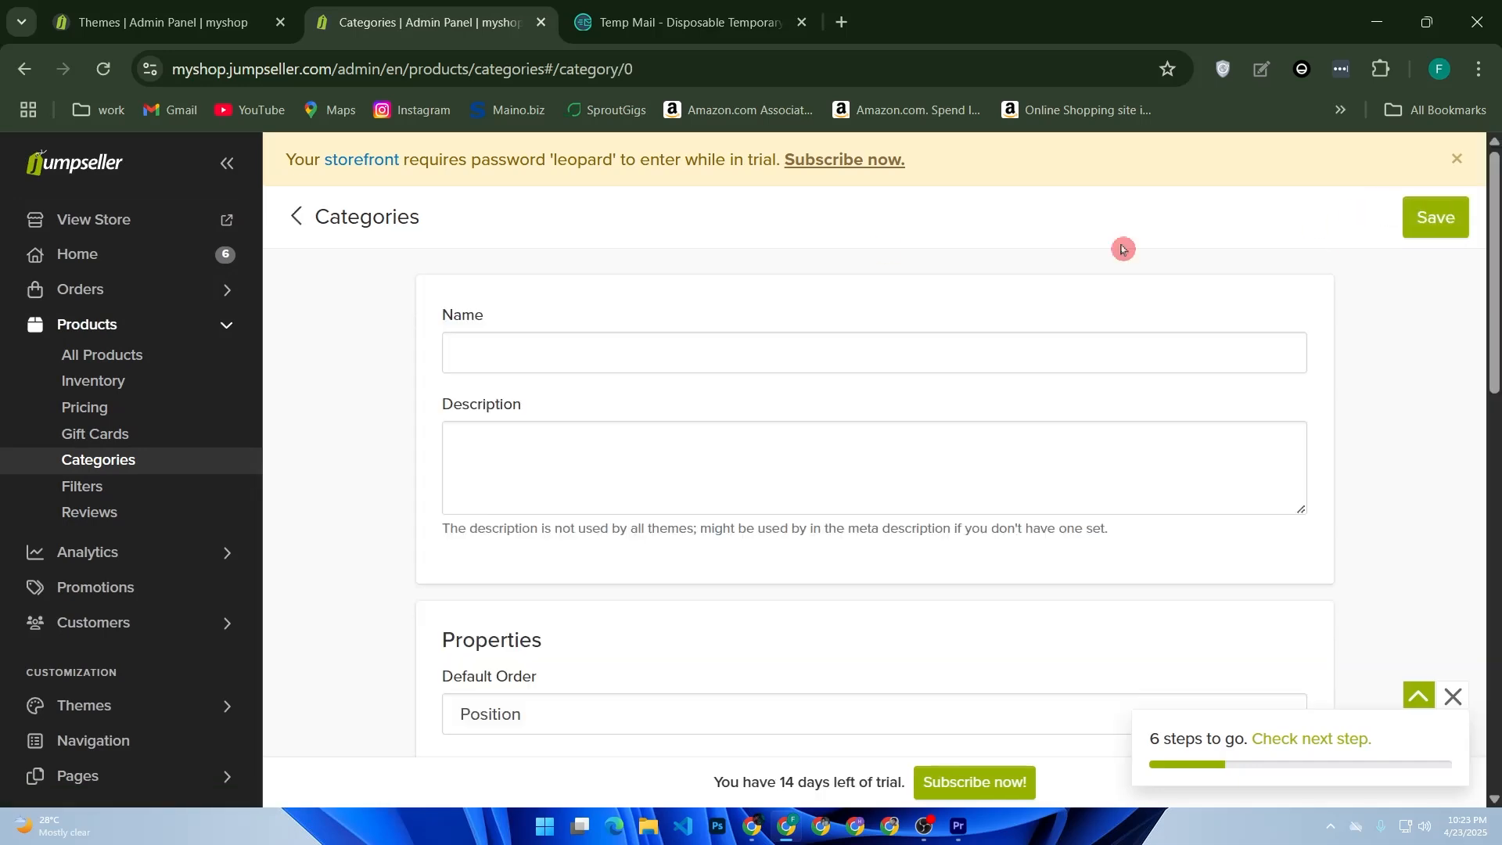
left_click(606, 353)
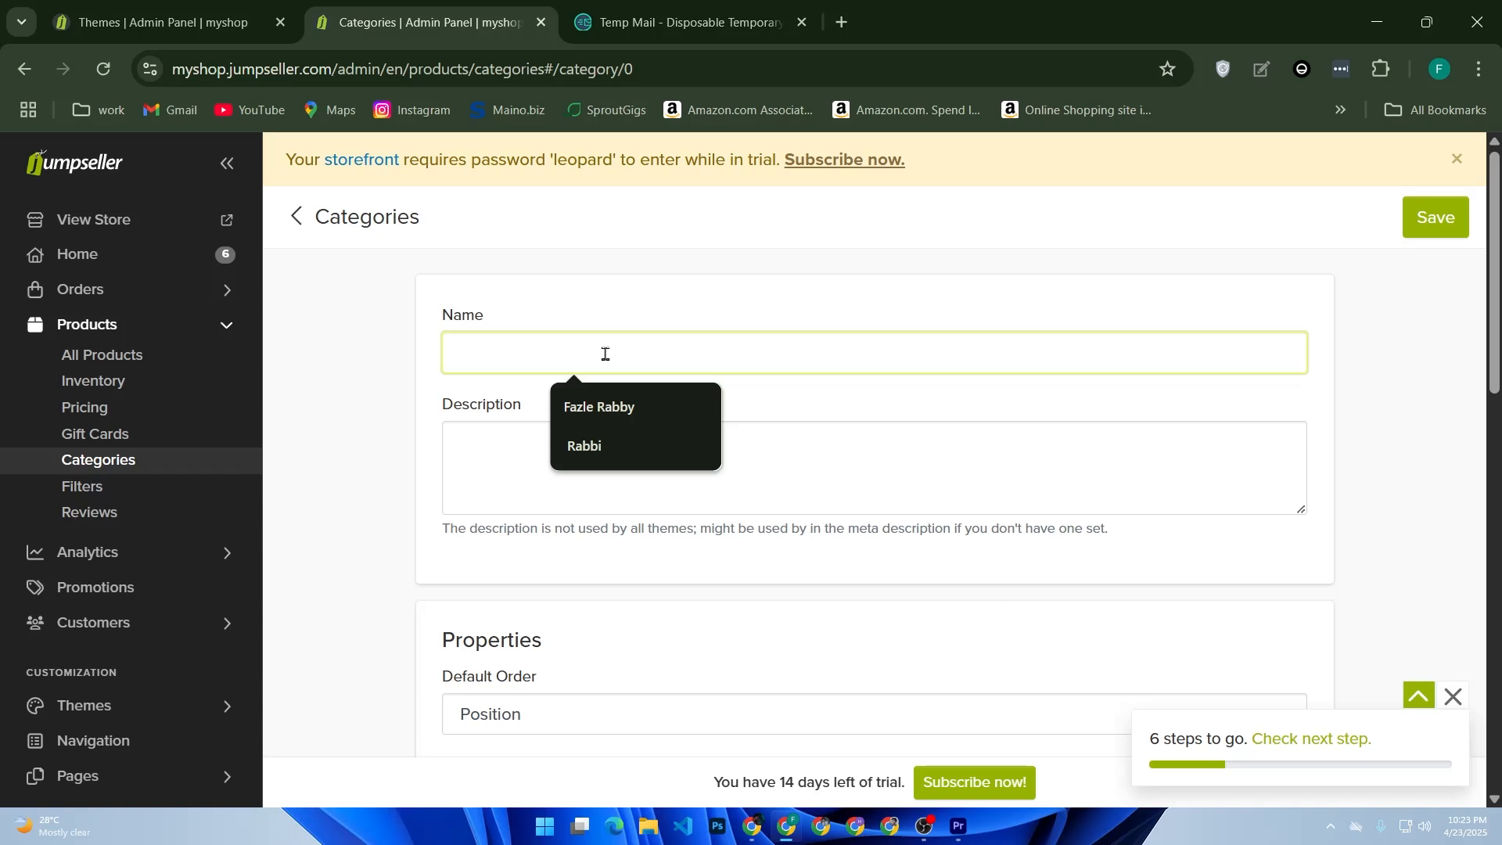
left_click(906, 594)
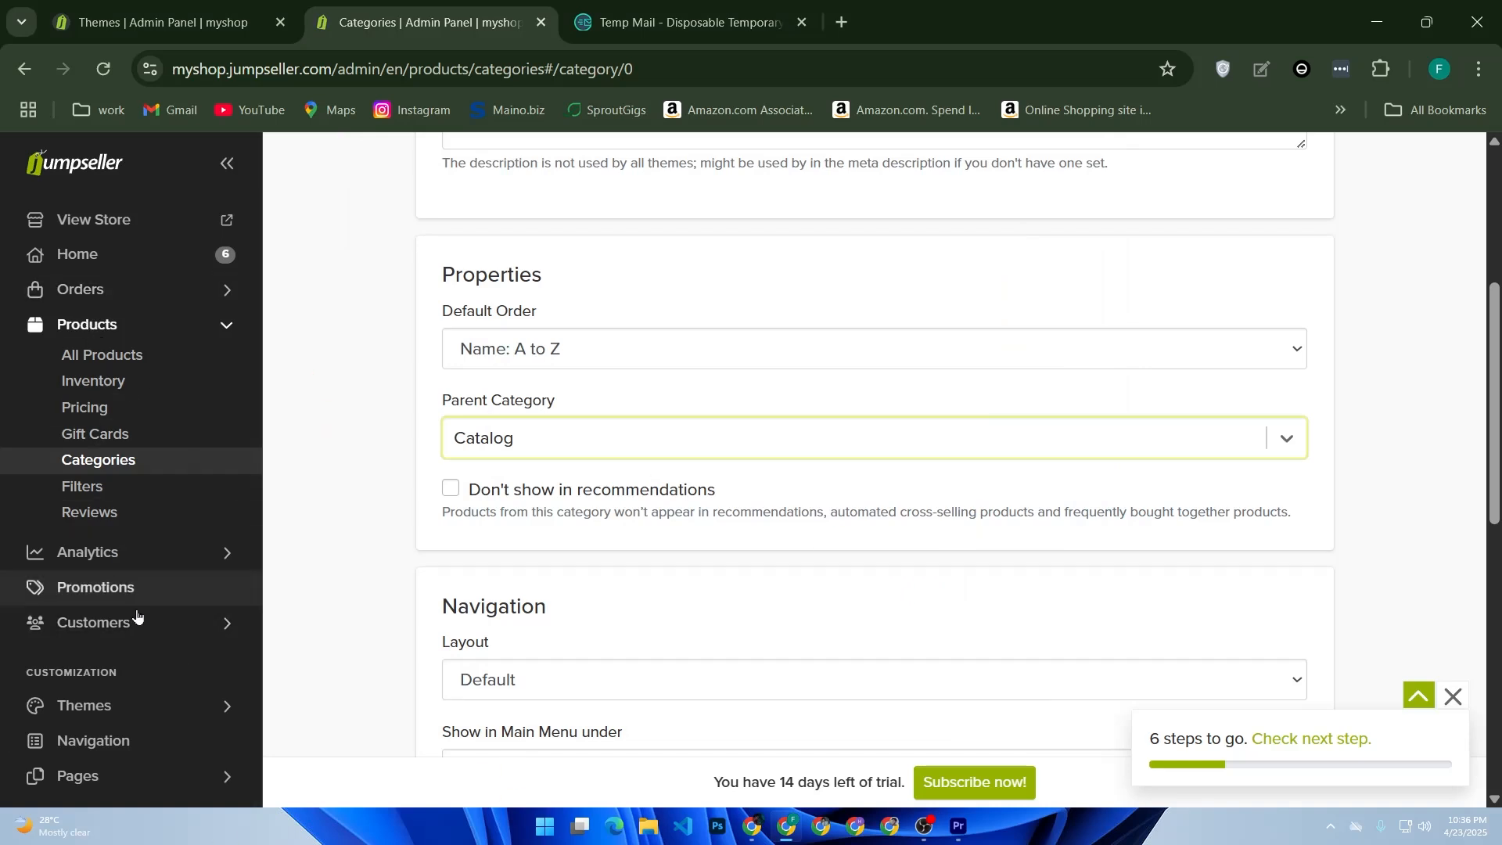
Open the applied Simple theme in the visual editor and collapse the theme configuration checklist
left_click(121, 705)
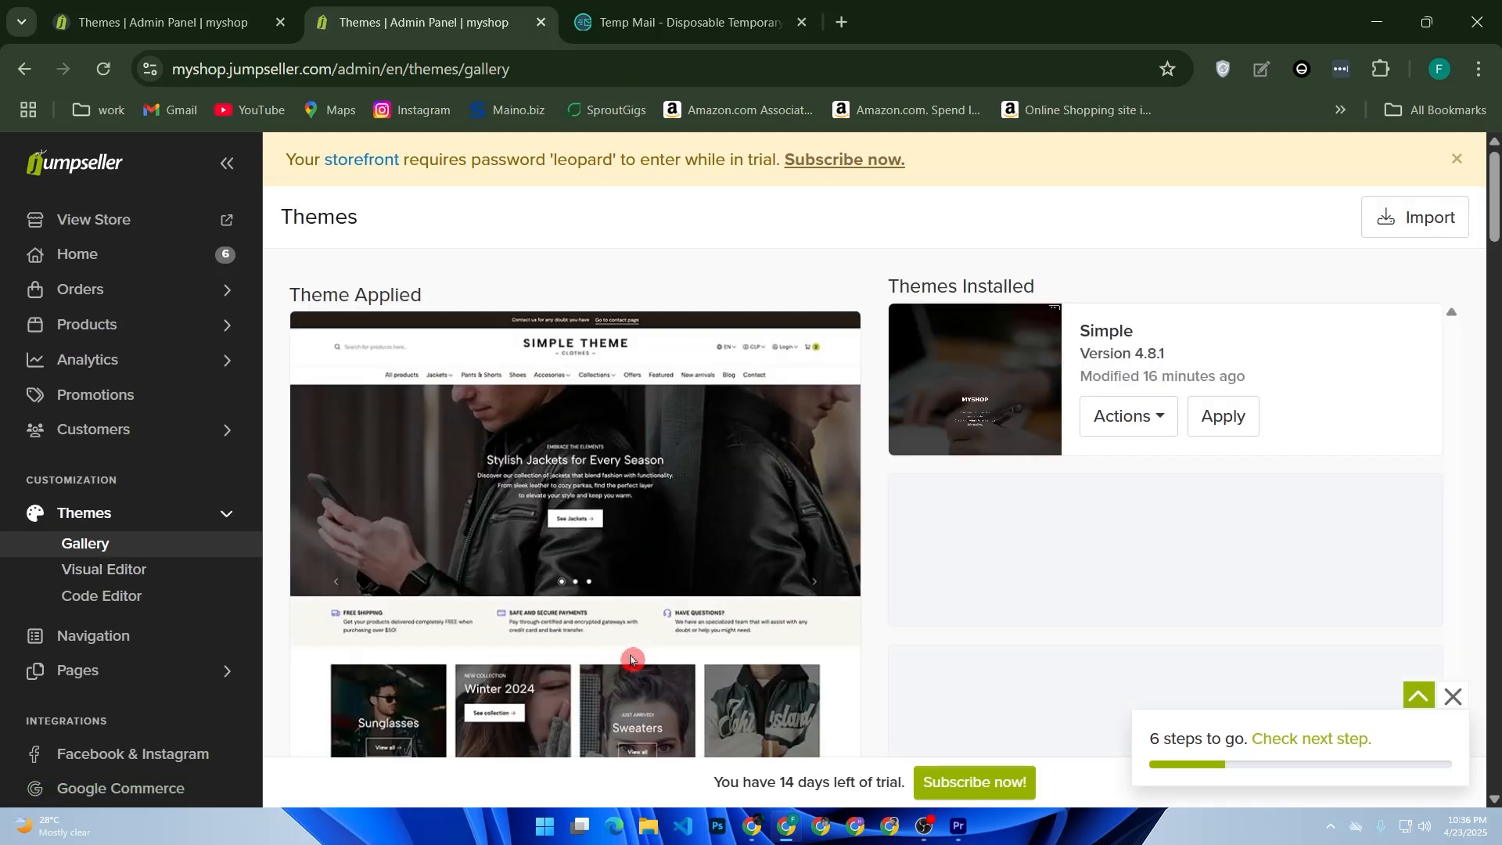
scroll(666, 498, "down", 5)
left_click(817, 583)
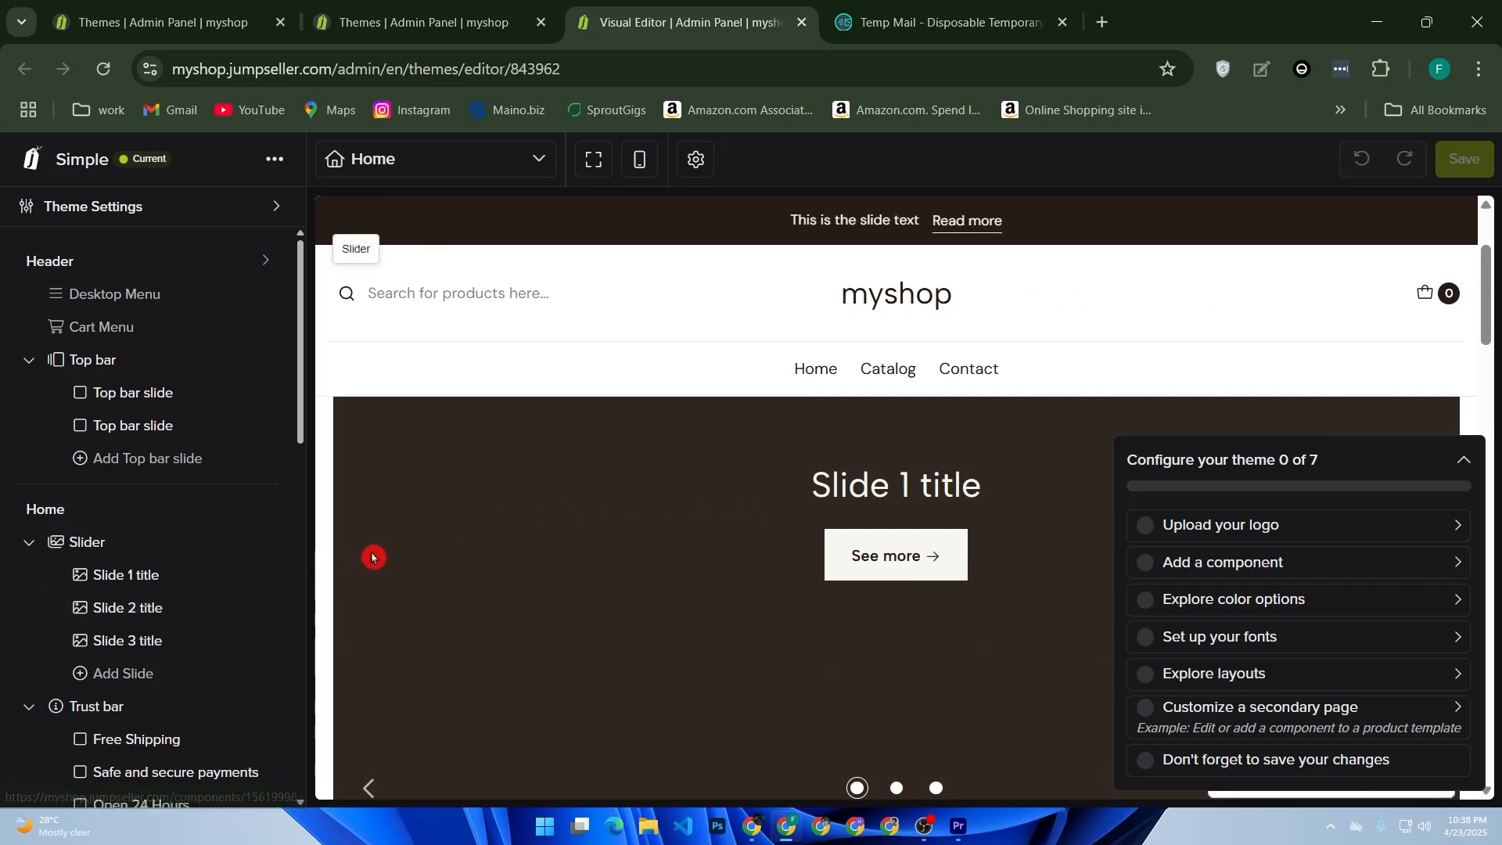
left_click(1464, 459)
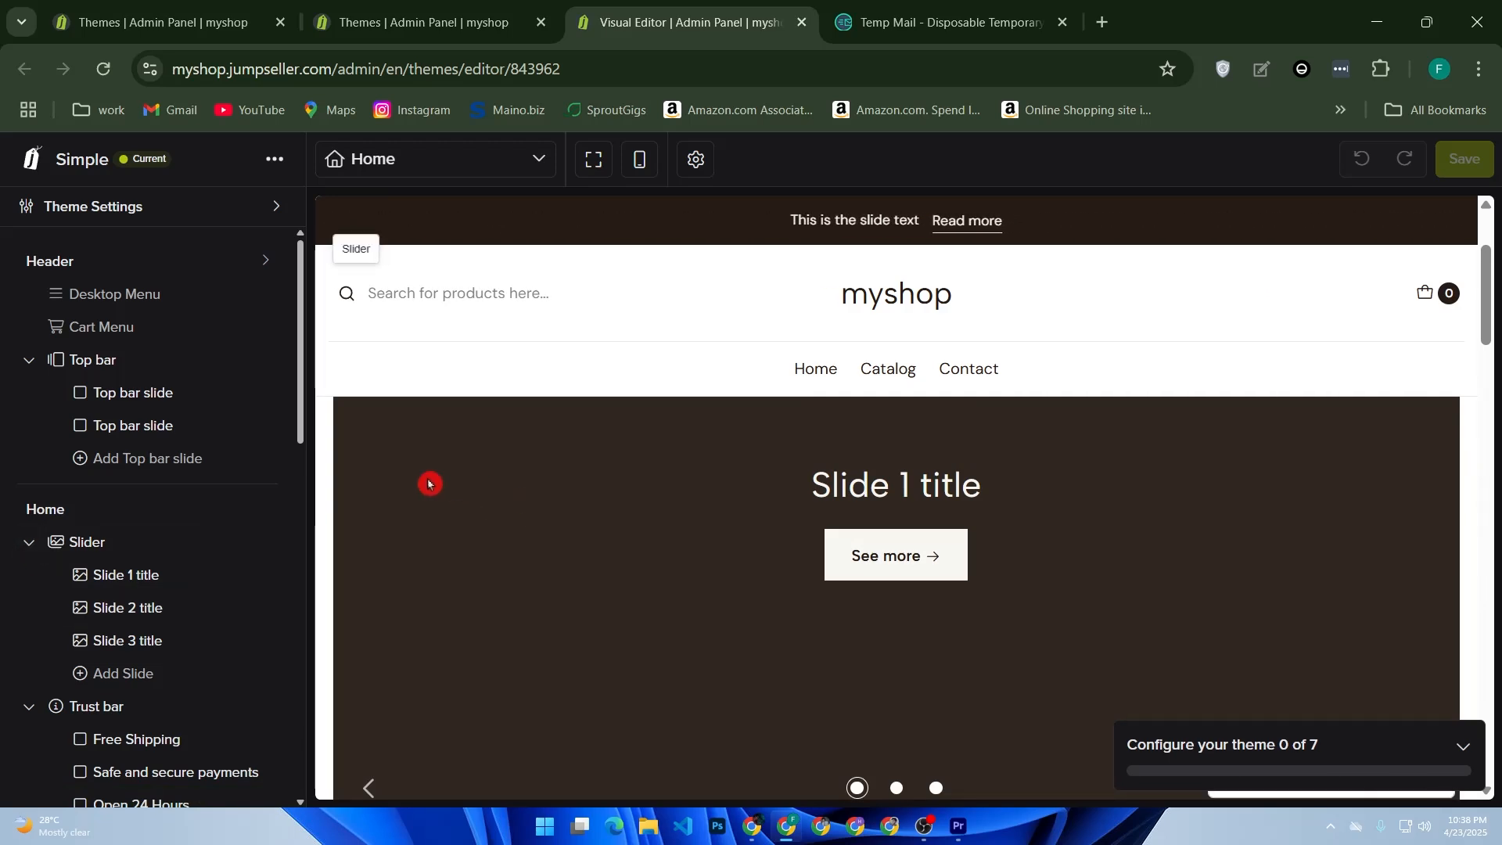
Look through the home page preview from the slider to the brands section and open the Featured products component's settings
scroll(565, 616, "down", 4)
scroll(568, 616, "up", 6)
scroll(571, 616, "down", 9)
scroll(571, 615, "down", 10)
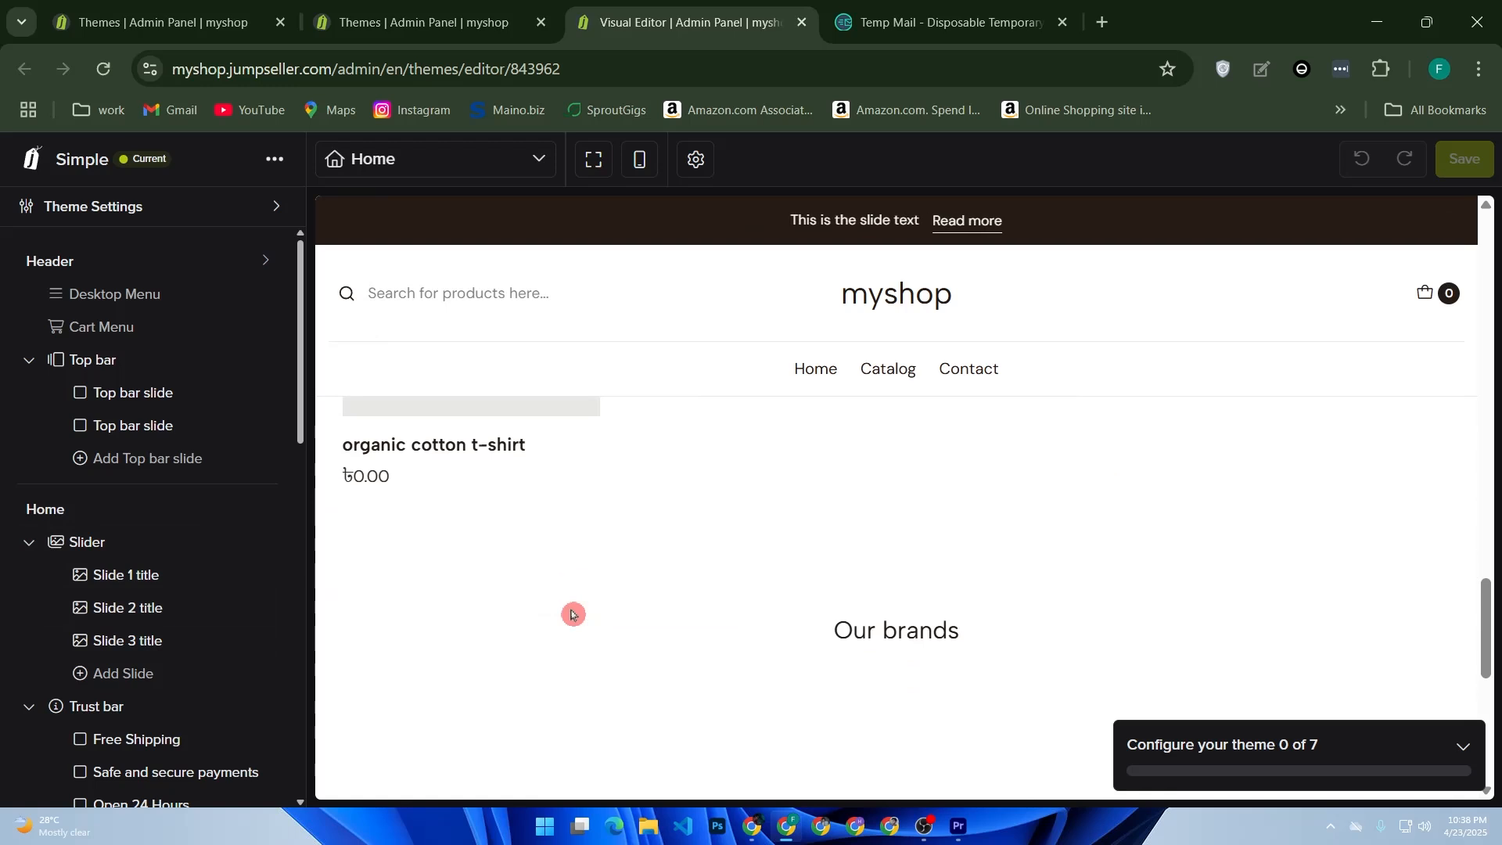
scroll(572, 616, "up", 2)
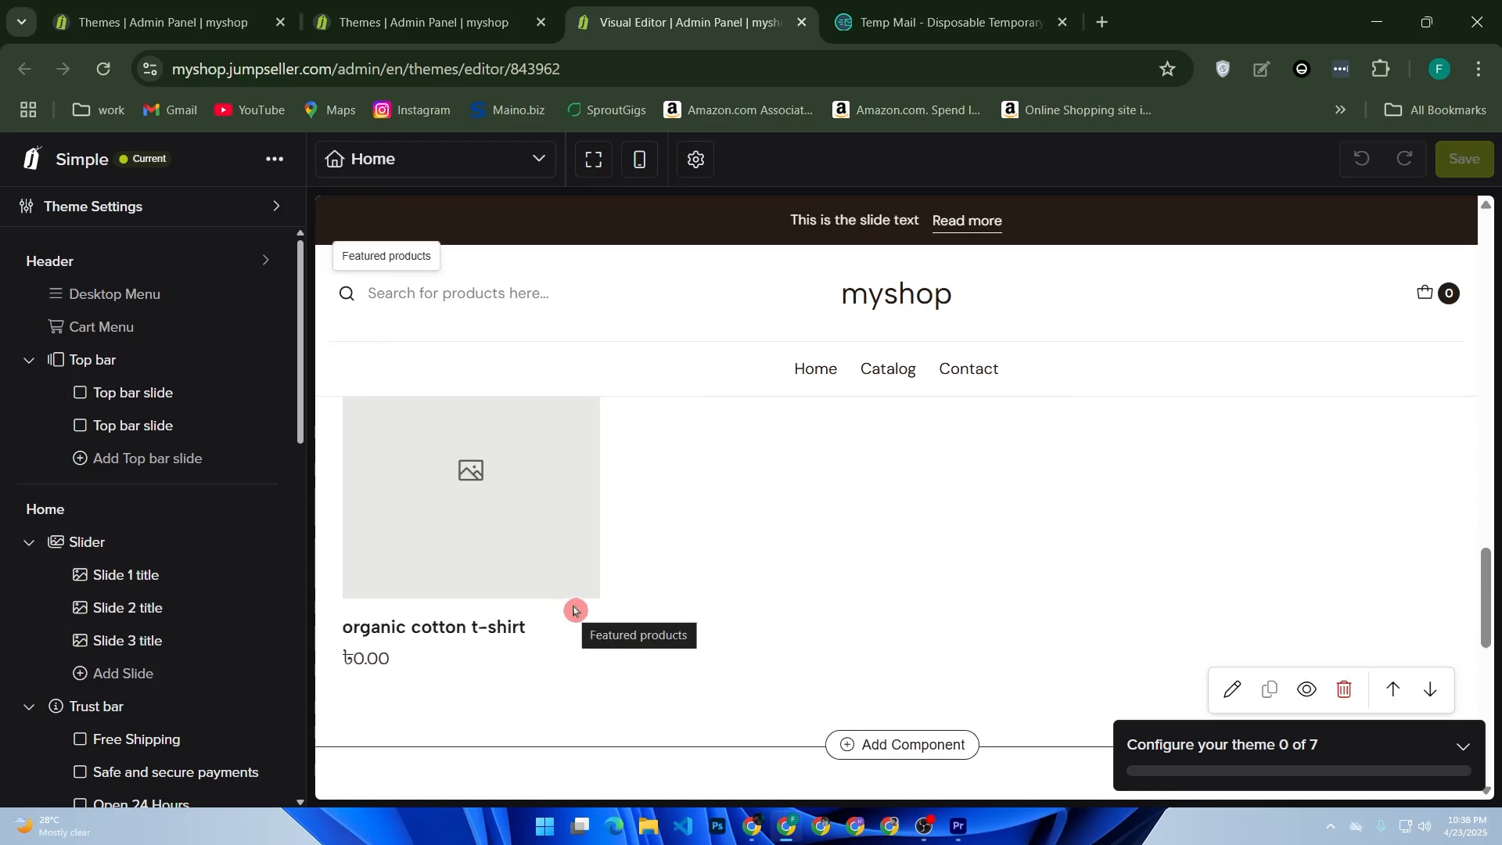
left_click(529, 578)
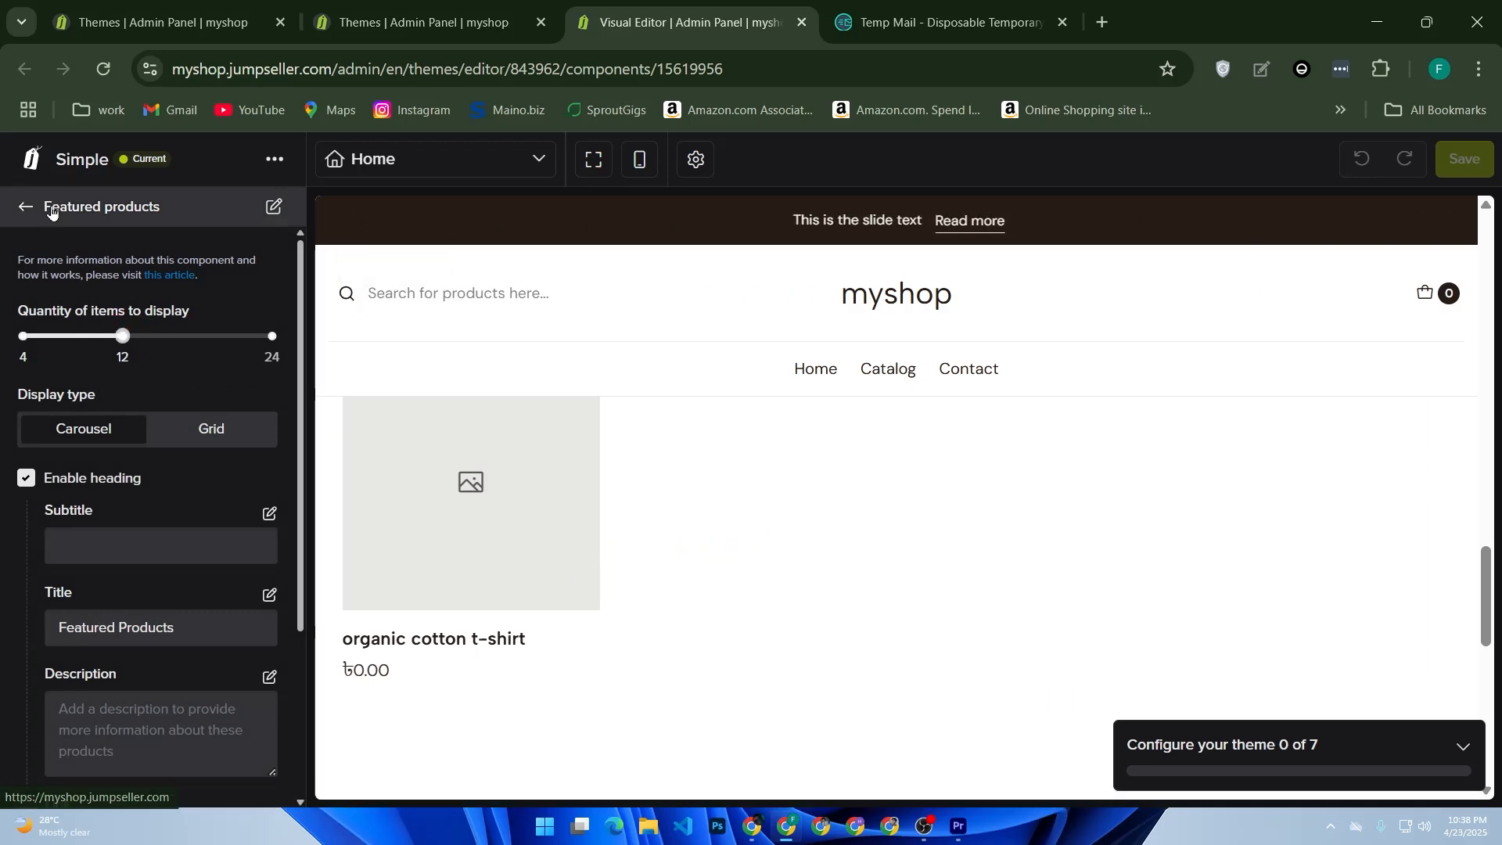
Return from the theme editor to the admin panel and open the general store preferences
left_click(31, 159)
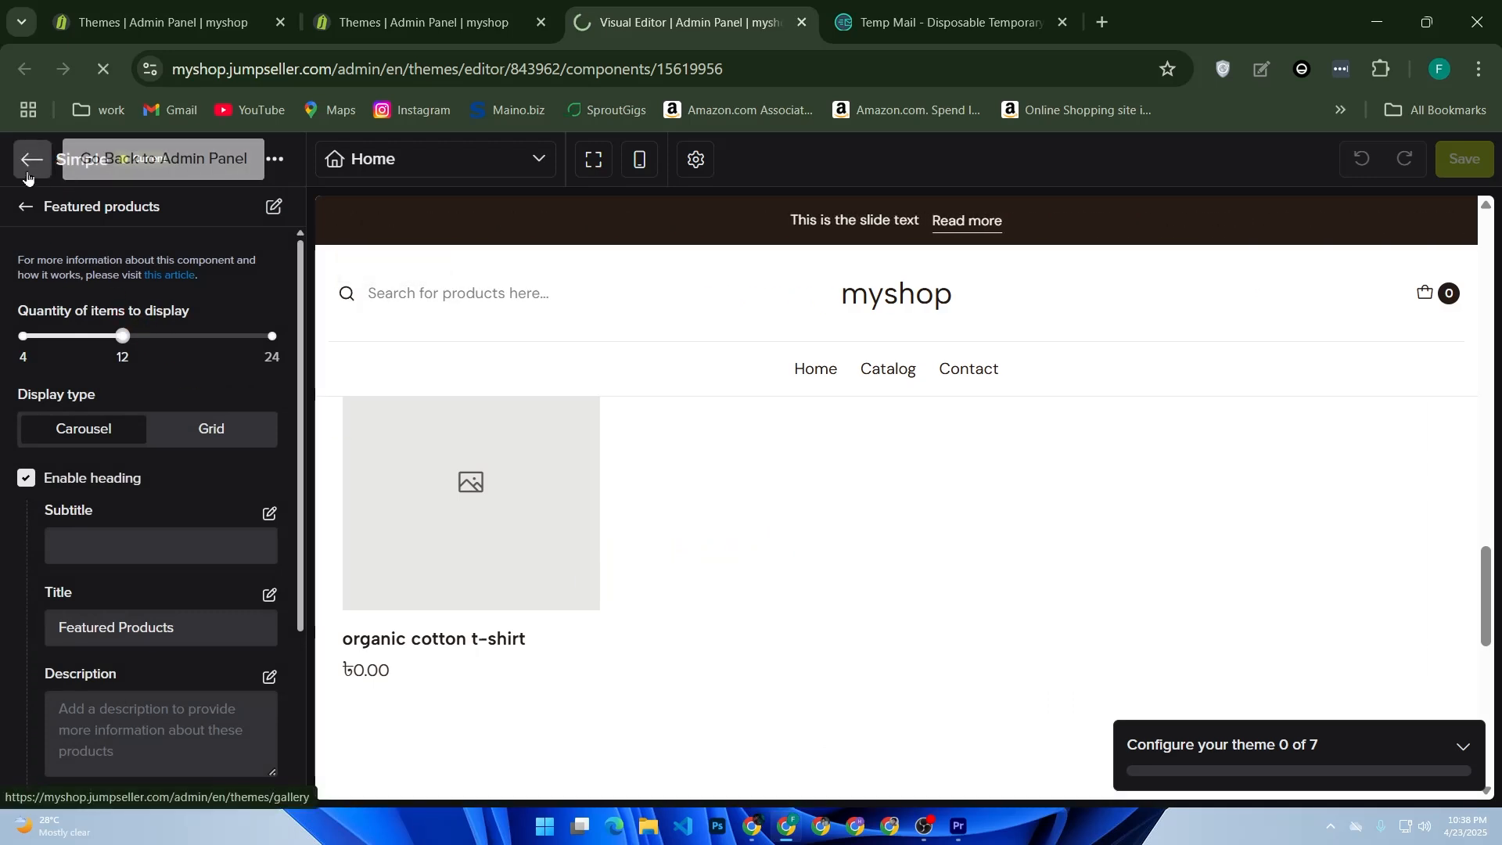
left_click(374, 351)
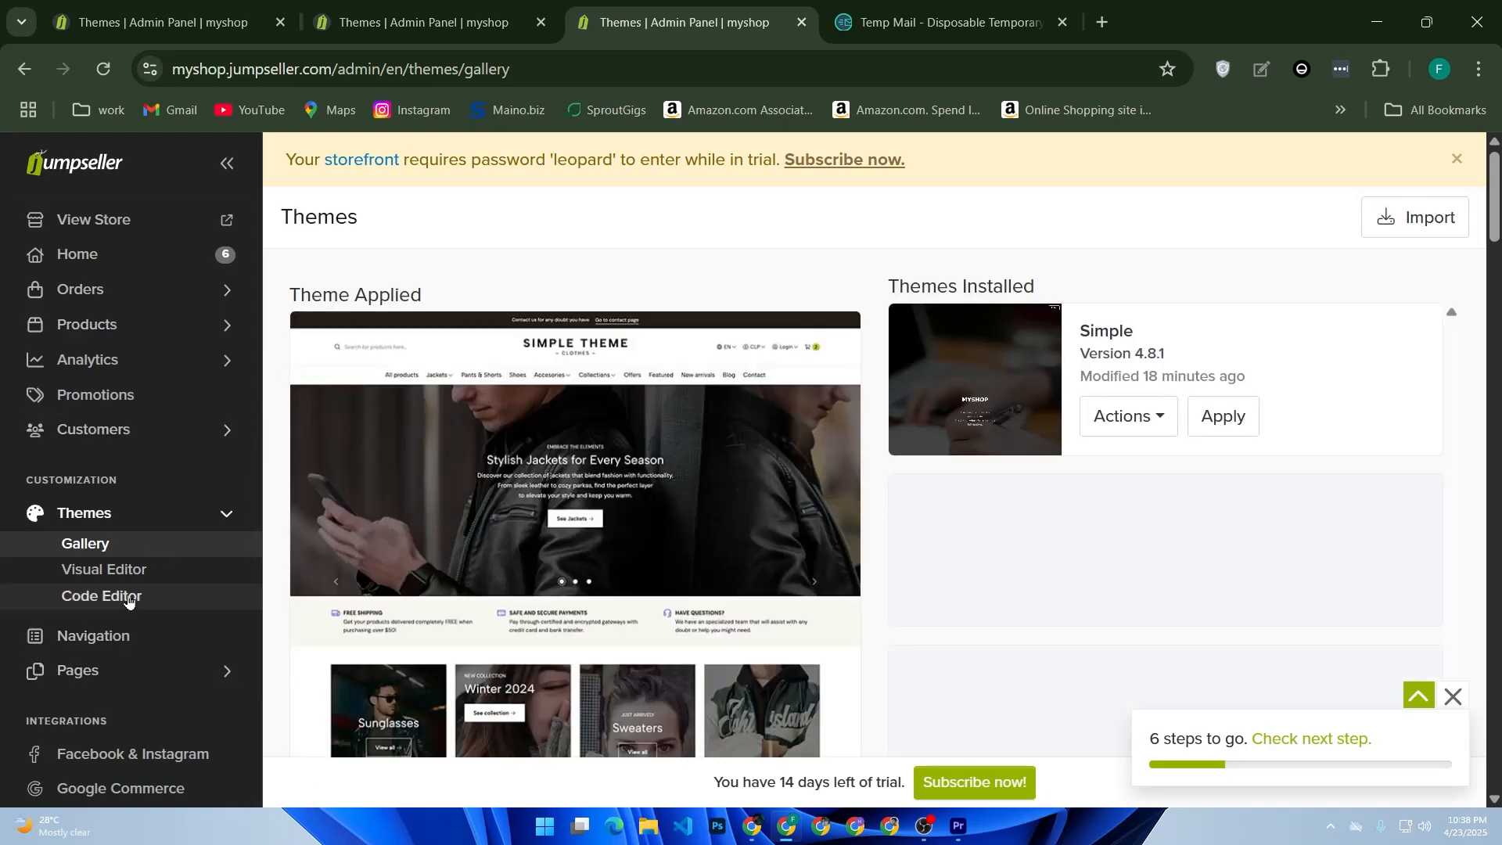
scroll(113, 751, "down", 2)
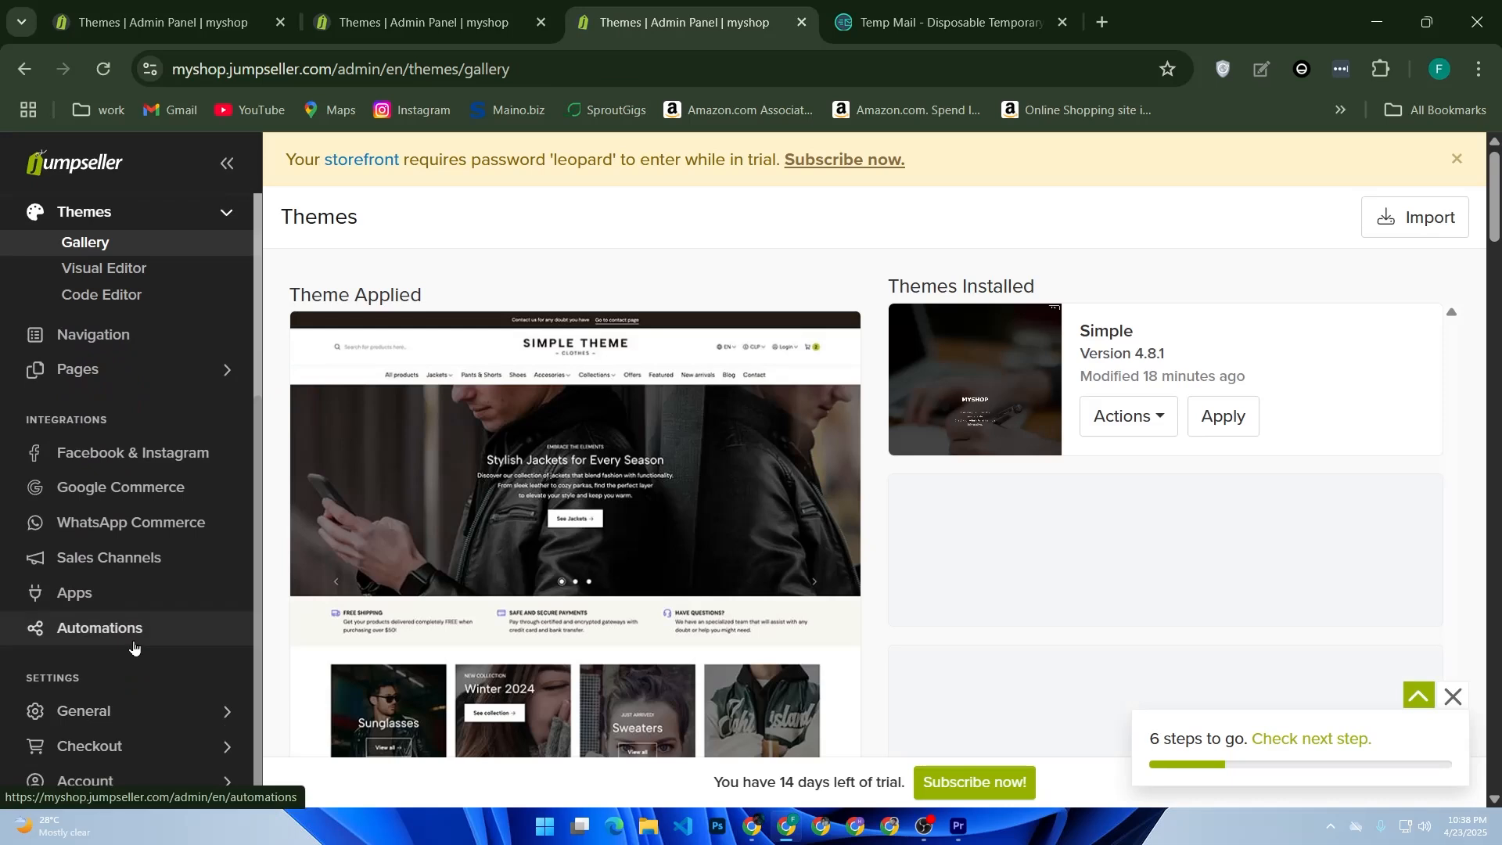
left_click(78, 712)
scroll(156, 665, "down", 2)
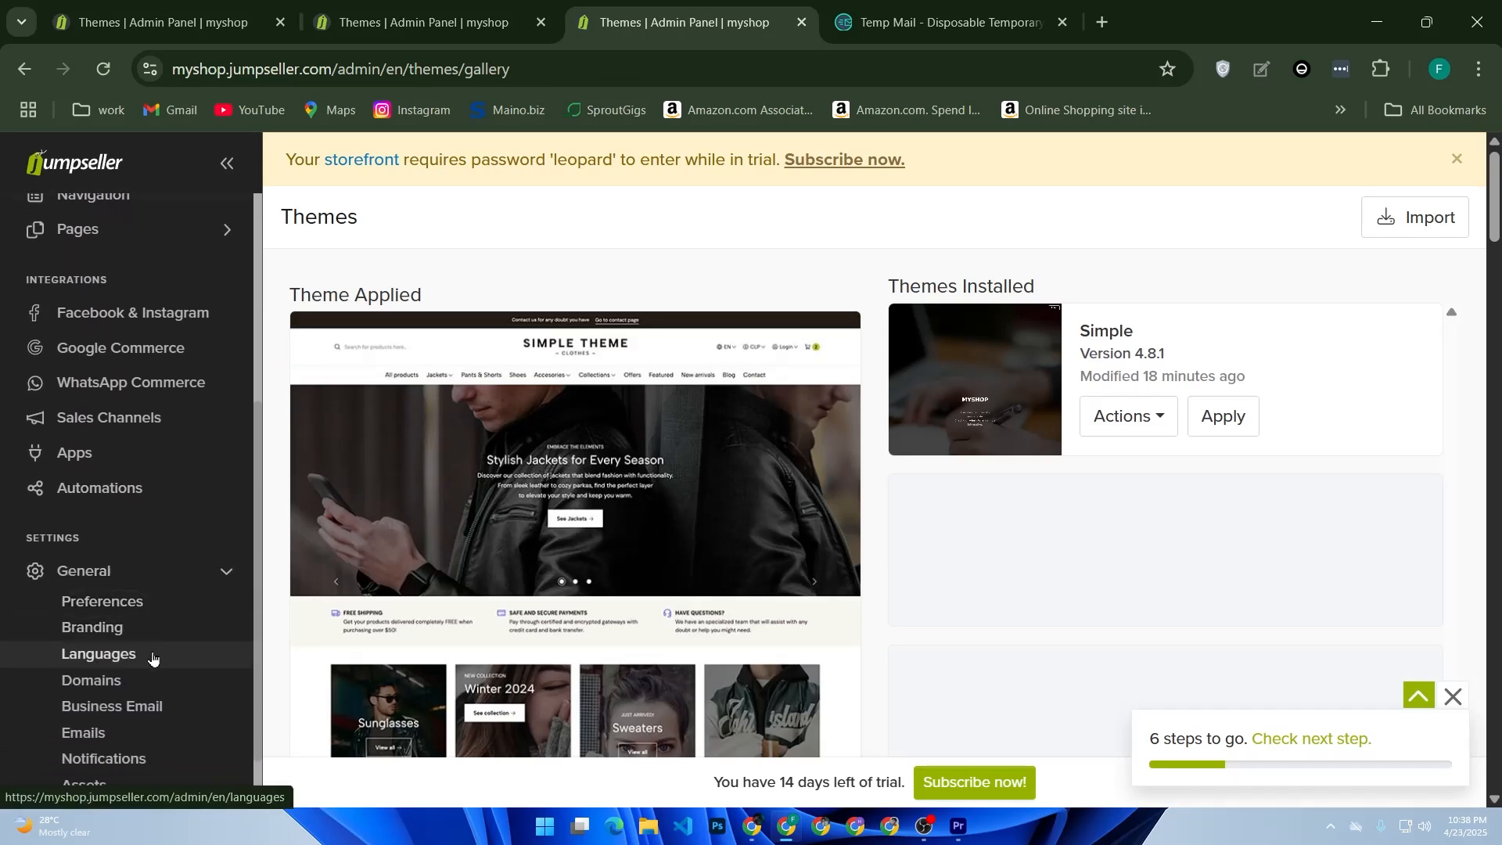
scroll(156, 658, "down", 1)
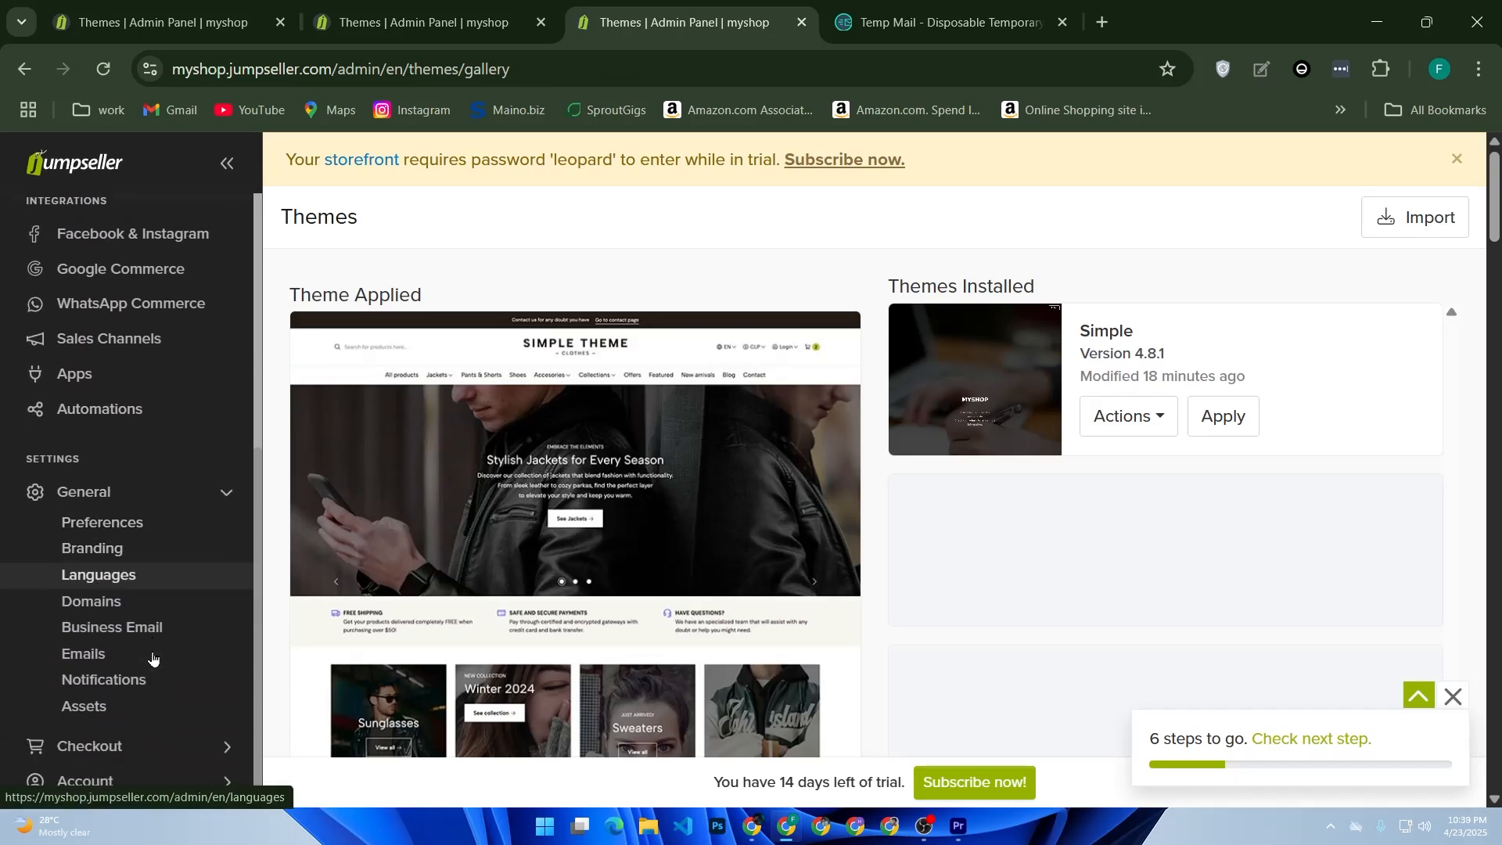
left_click(173, 524)
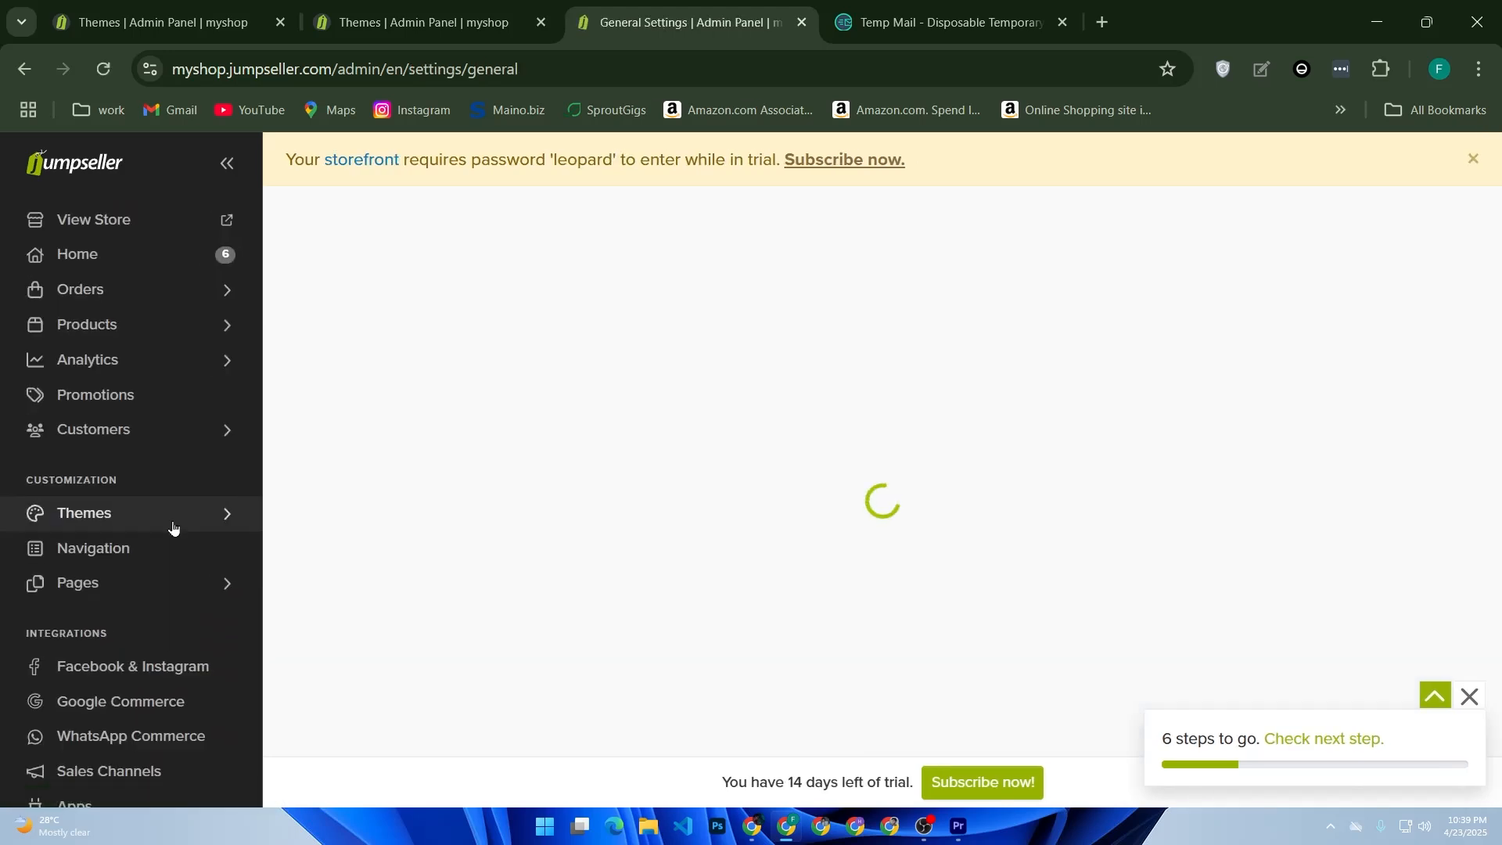
Review the general preferences, including timezone, product listing, currency and spam protection options, and go back to the theme gallery
scroll(509, 528, "down", 5)
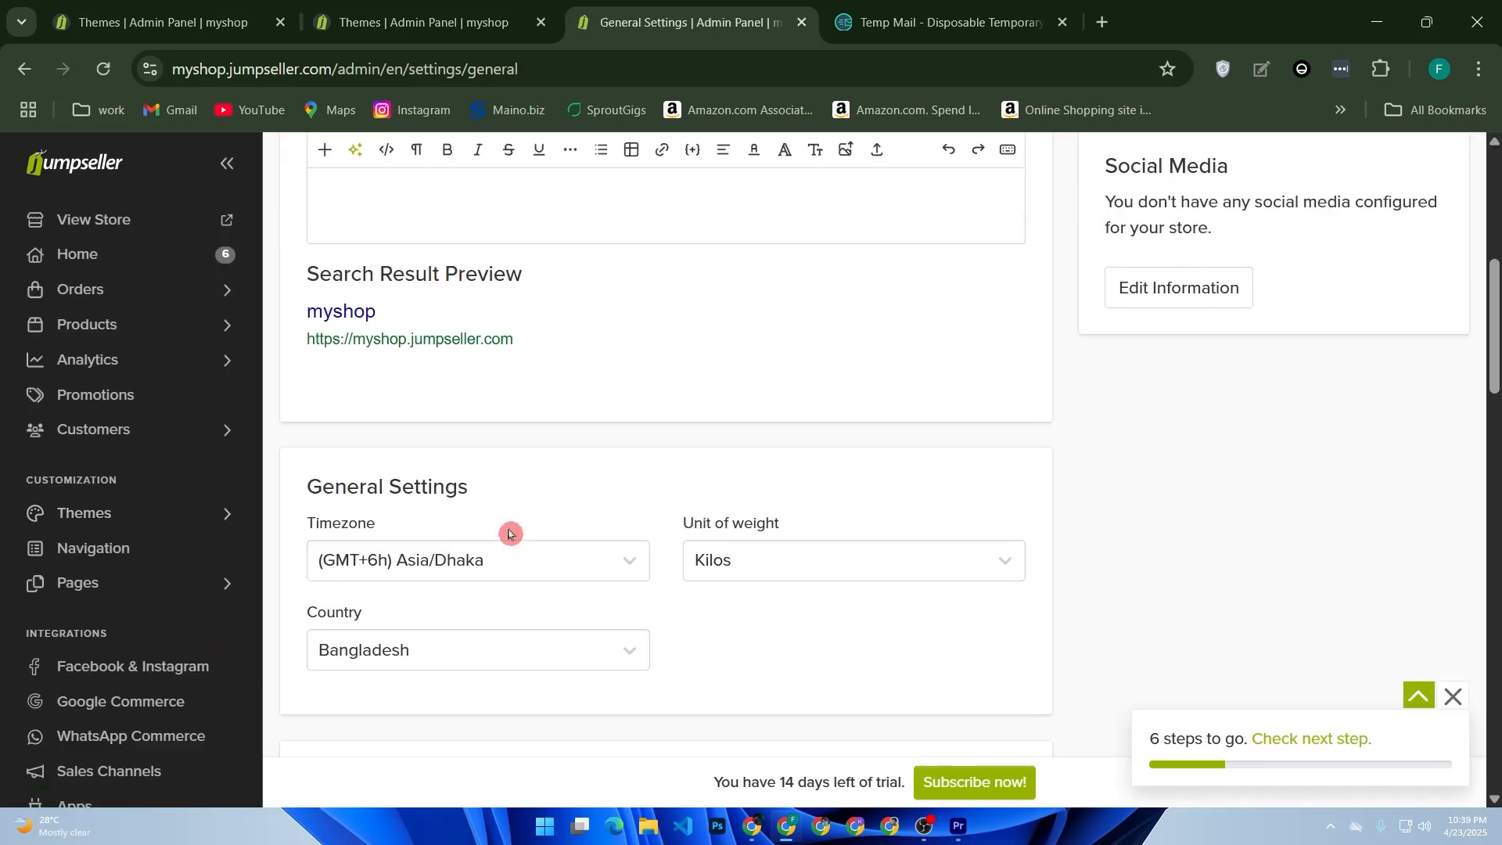
scroll(539, 554, "down", 10)
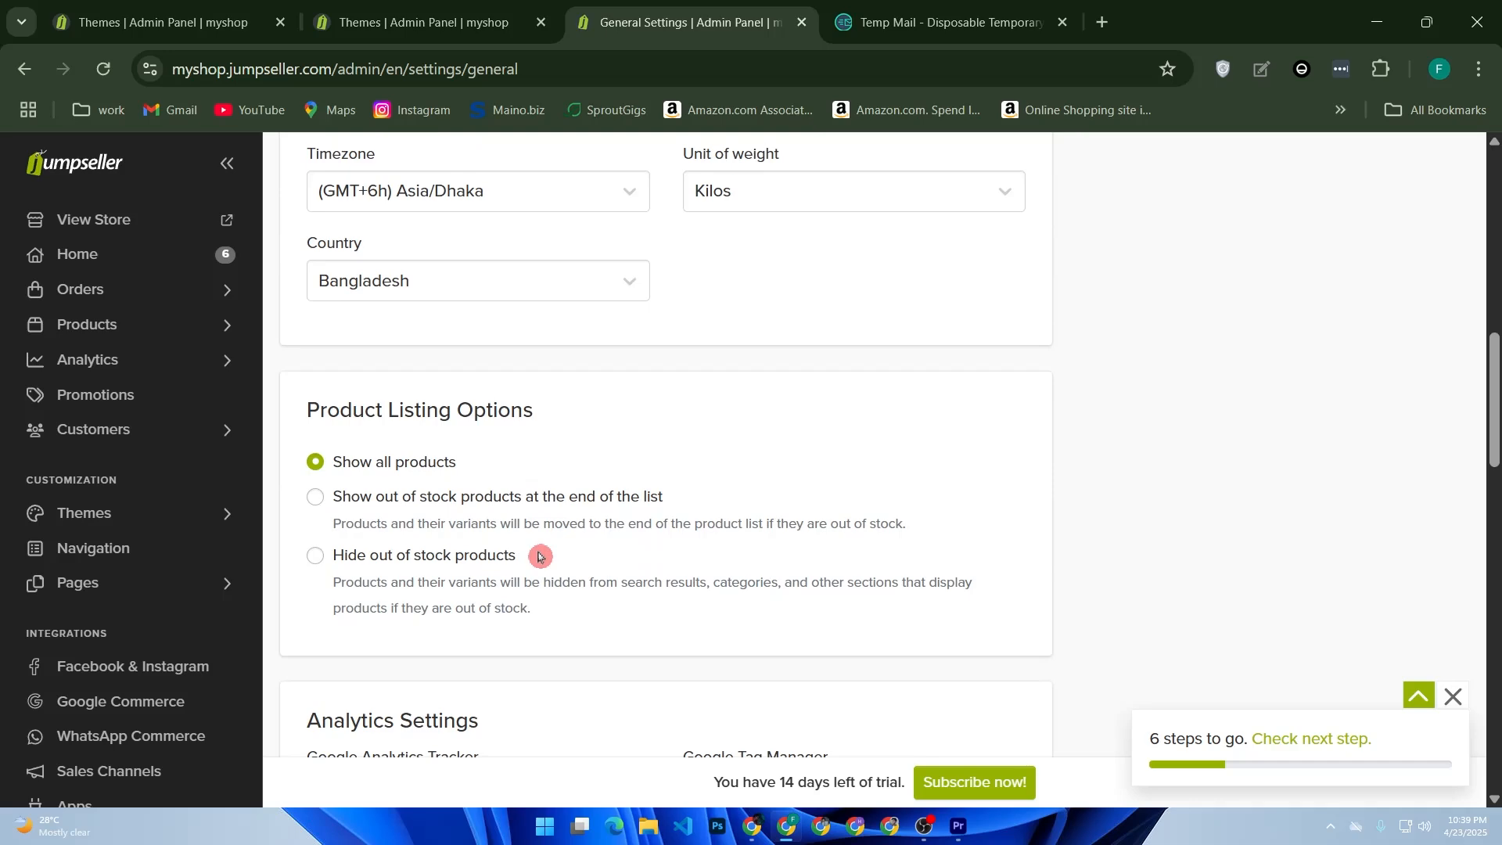
scroll(540, 559, "down", 8)
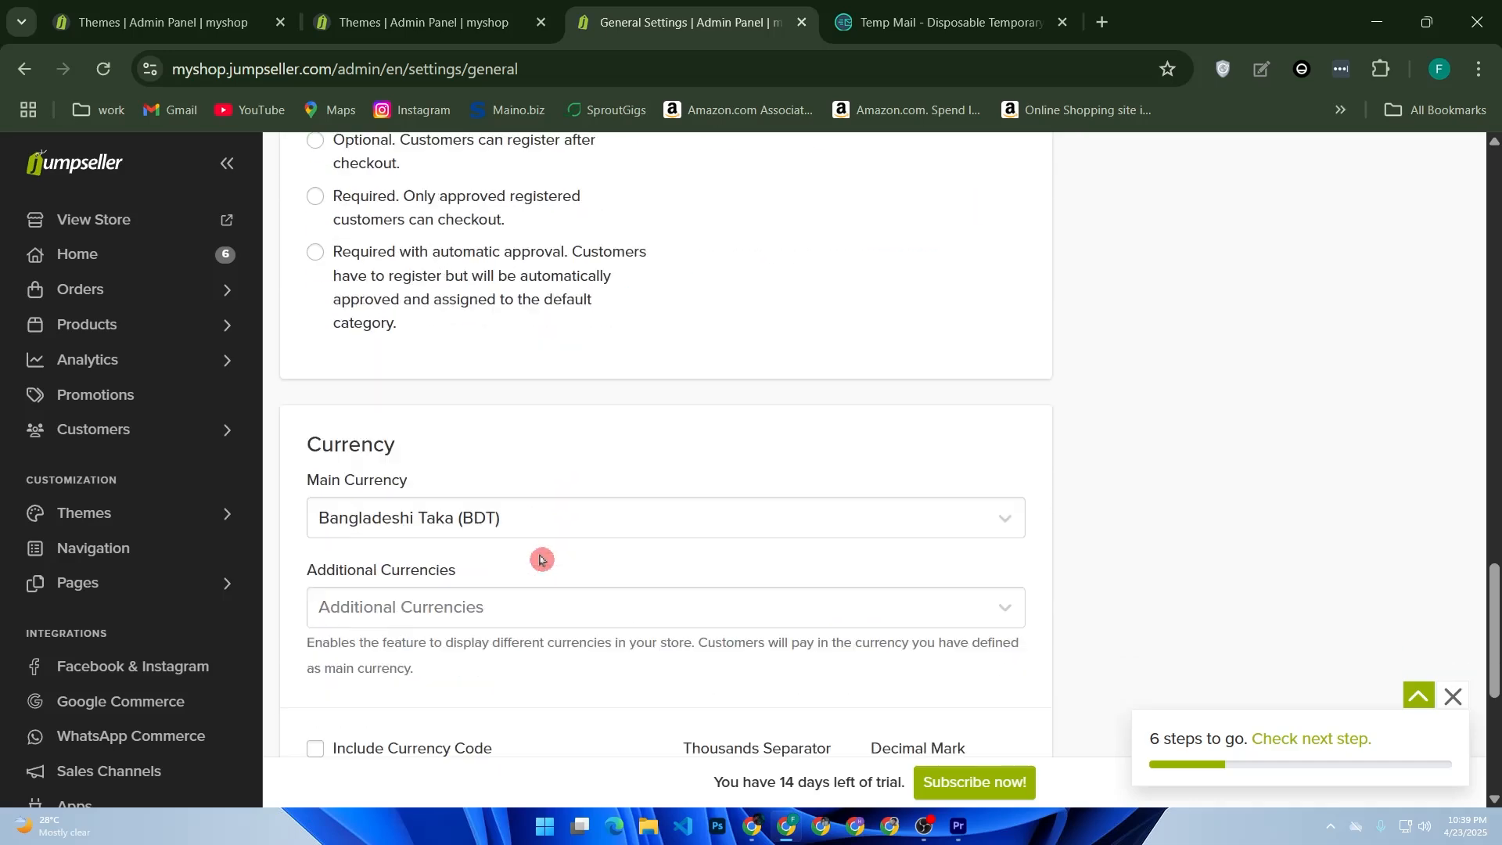
scroll(540, 560, "down", 2)
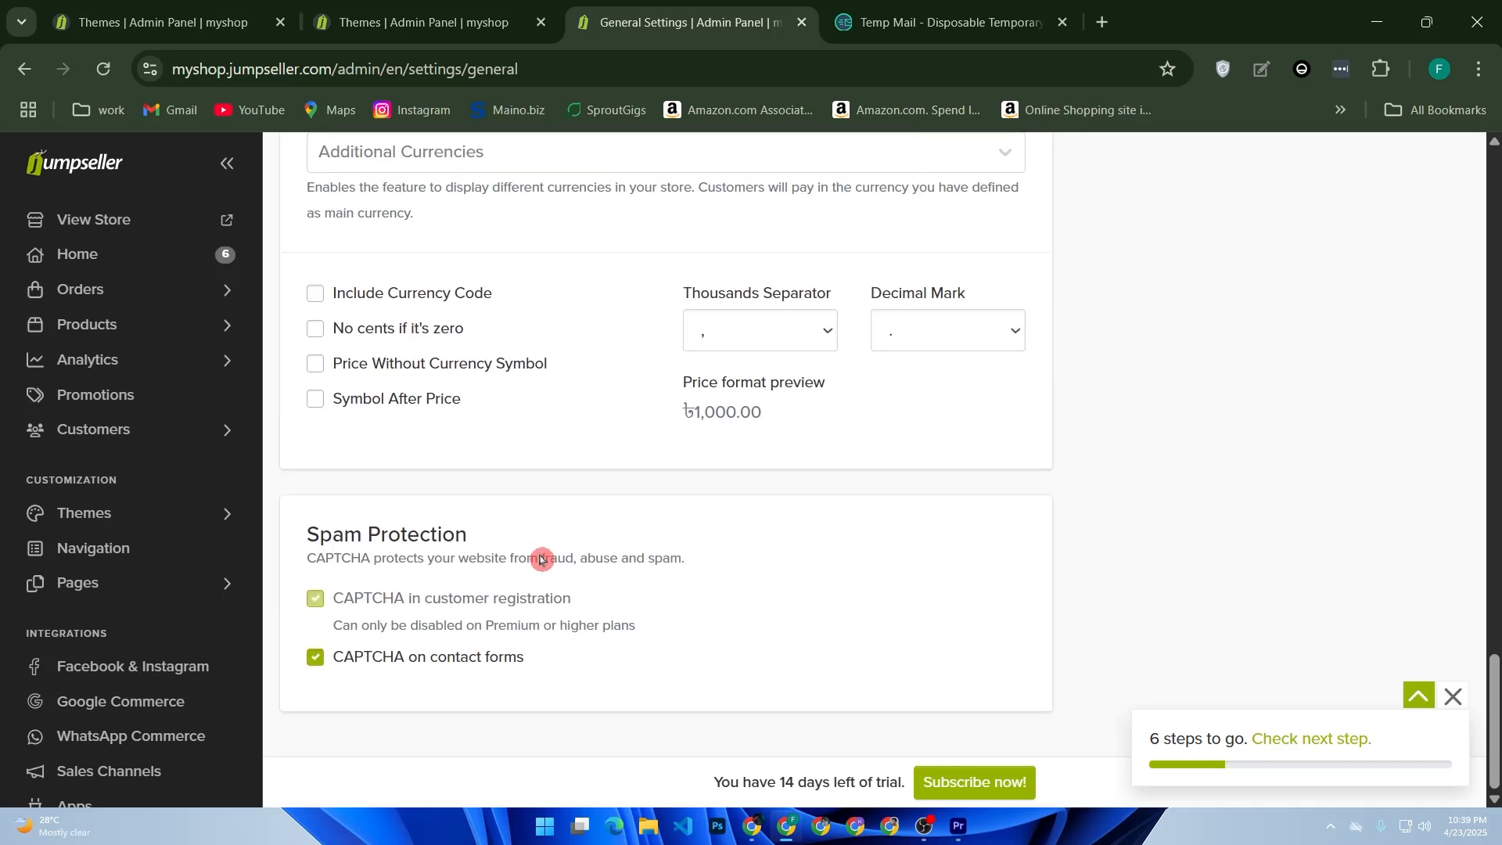
key("alt+Left")
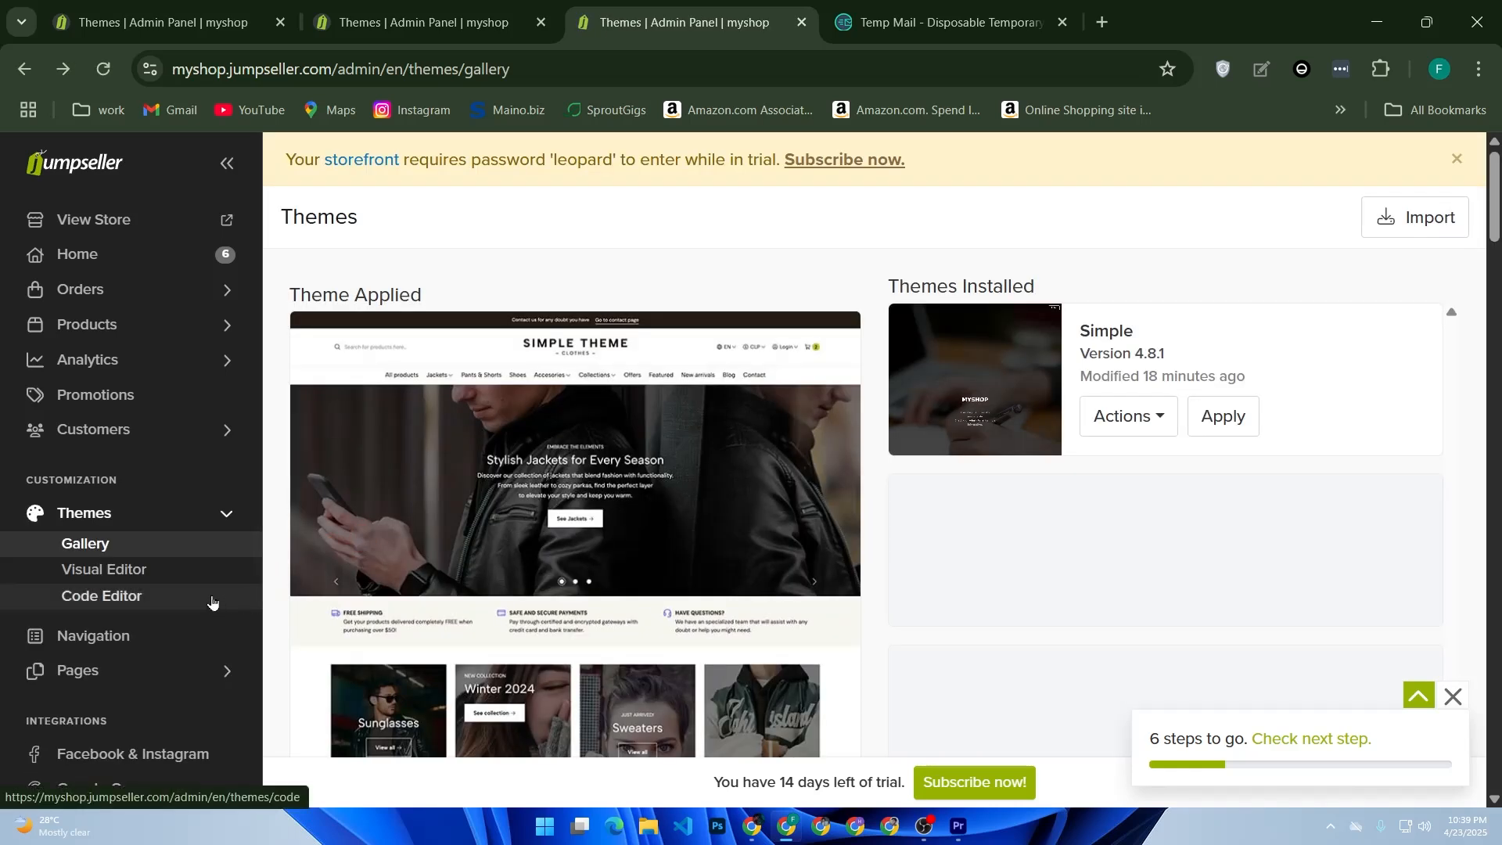
Open the checkout payment settings and bring up the list of payment methods that can be added
scroll(201, 585, "down", 6)
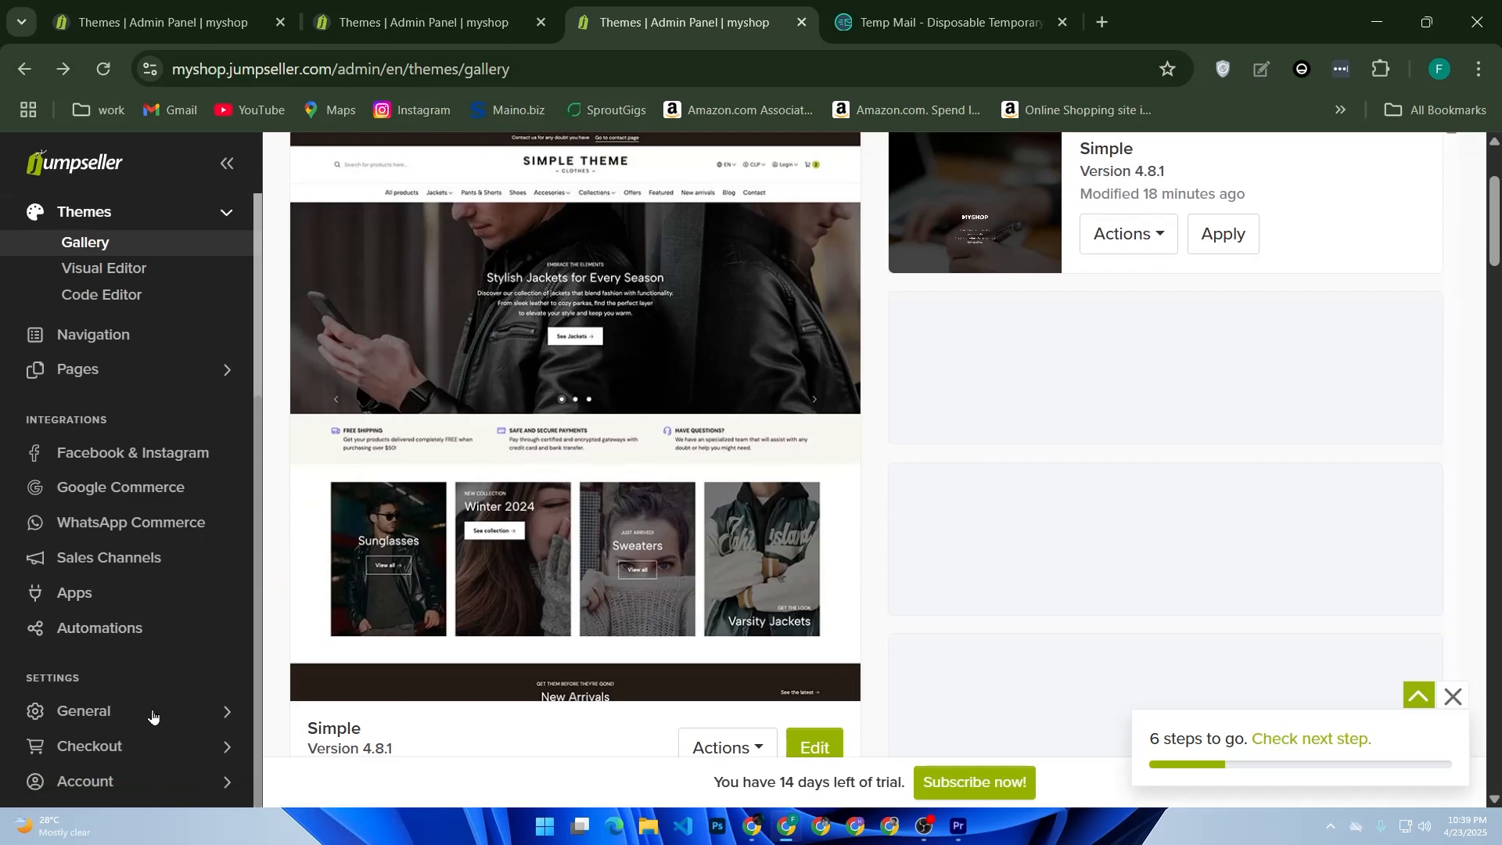
left_click(110, 749)
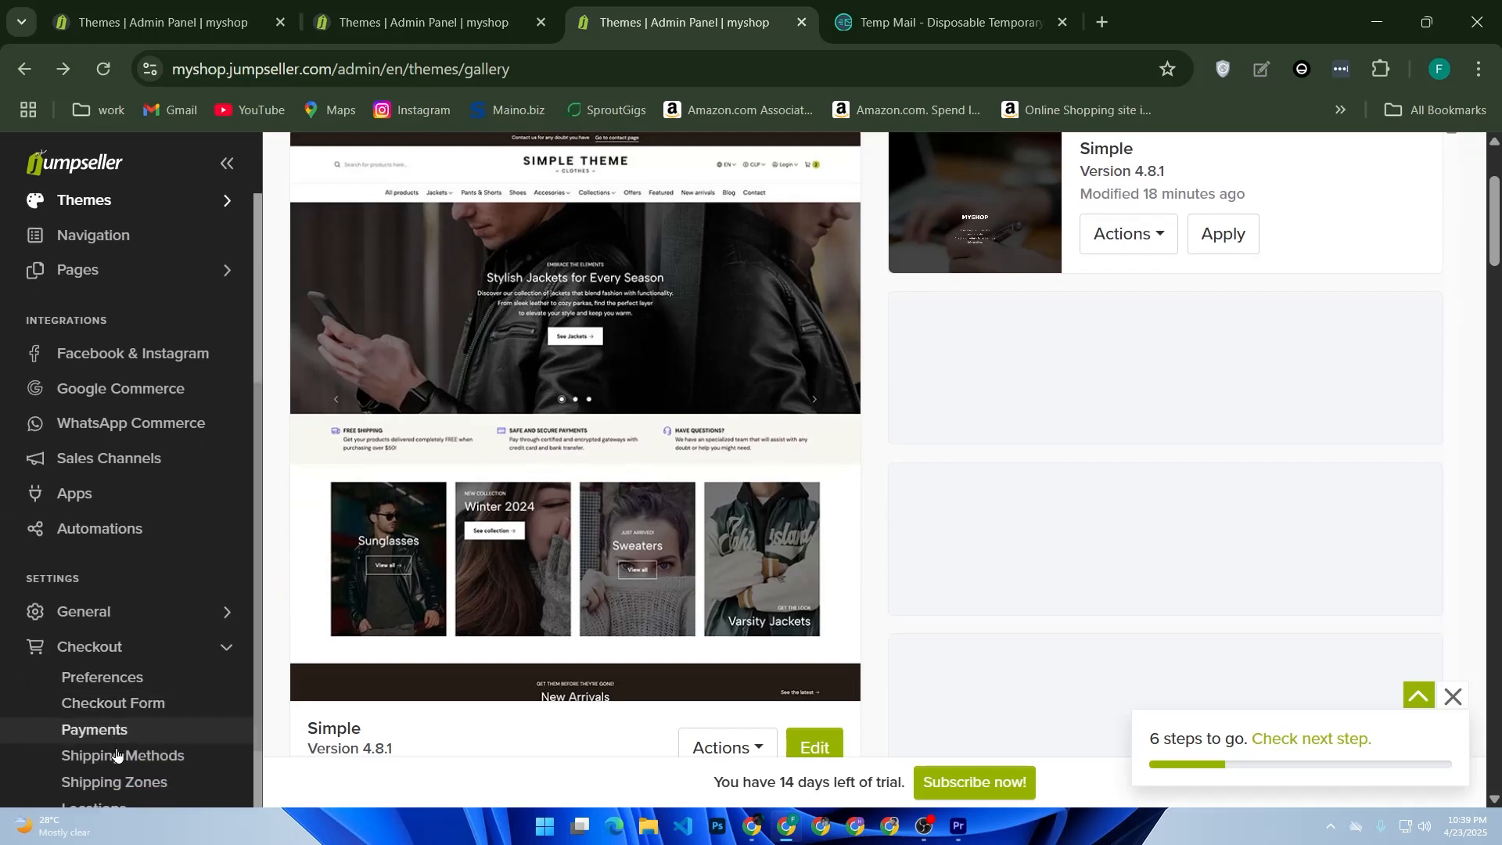
left_click(134, 683)
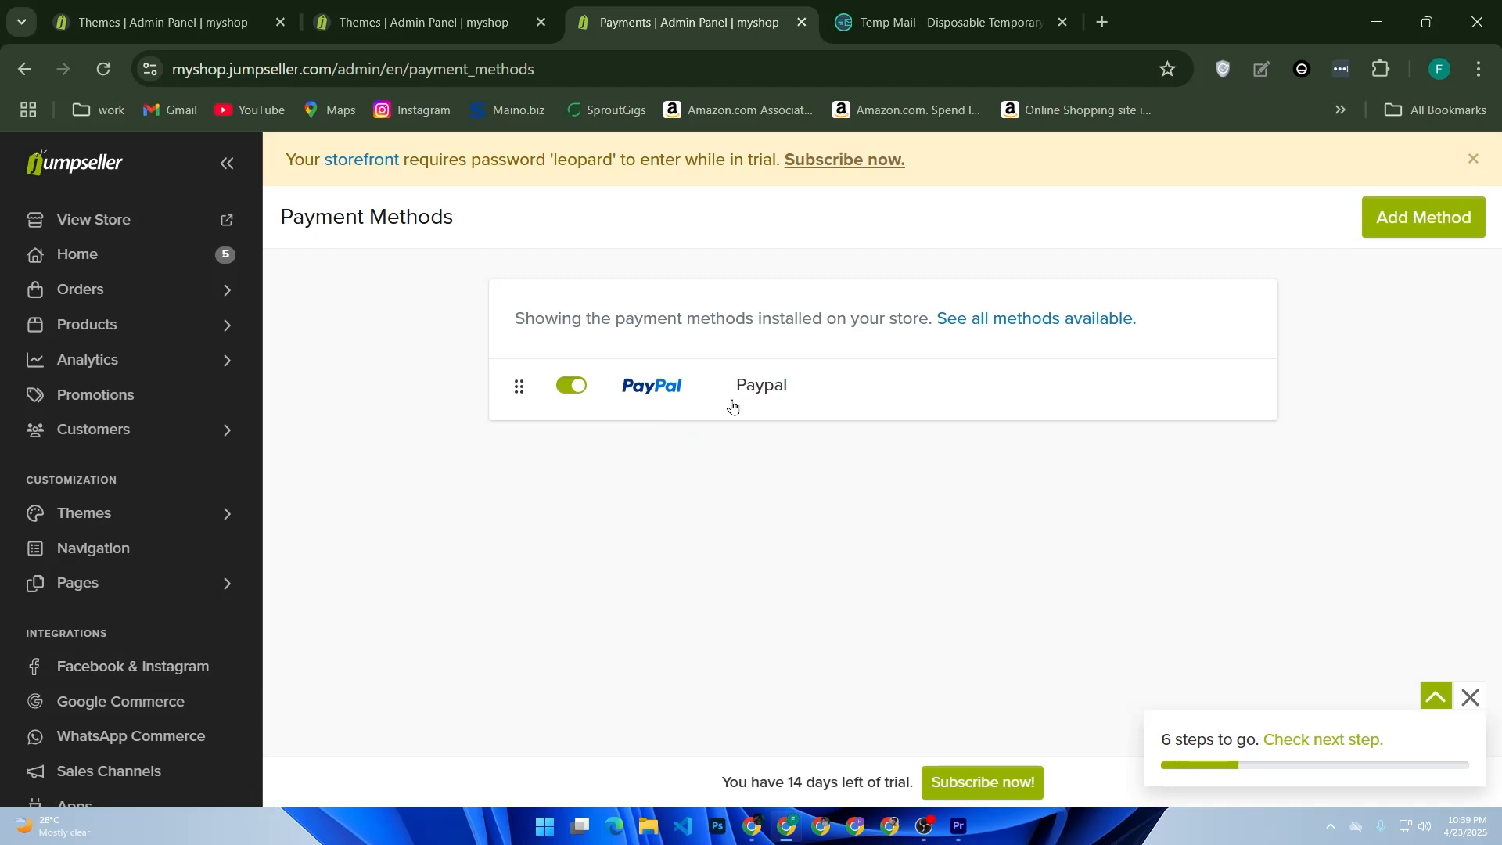
left_click_drag(723, 431, 678, 449)
left_click(1397, 233)
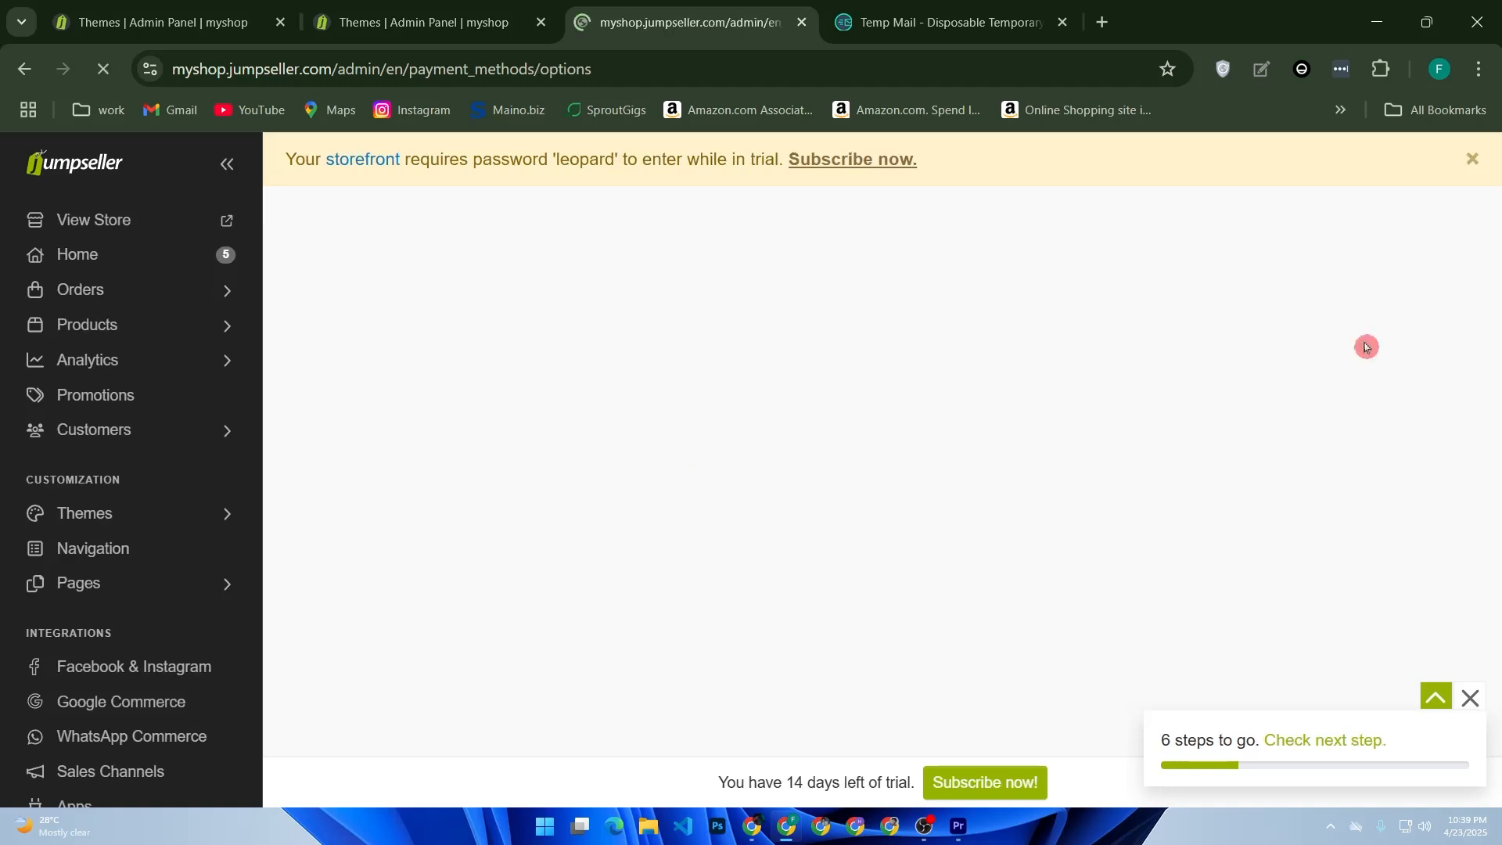
Look over the available payment methods such as Stripe, Manual Payment, 2Checkout, HiPay and Skrill
scroll(899, 486, "down", 7)
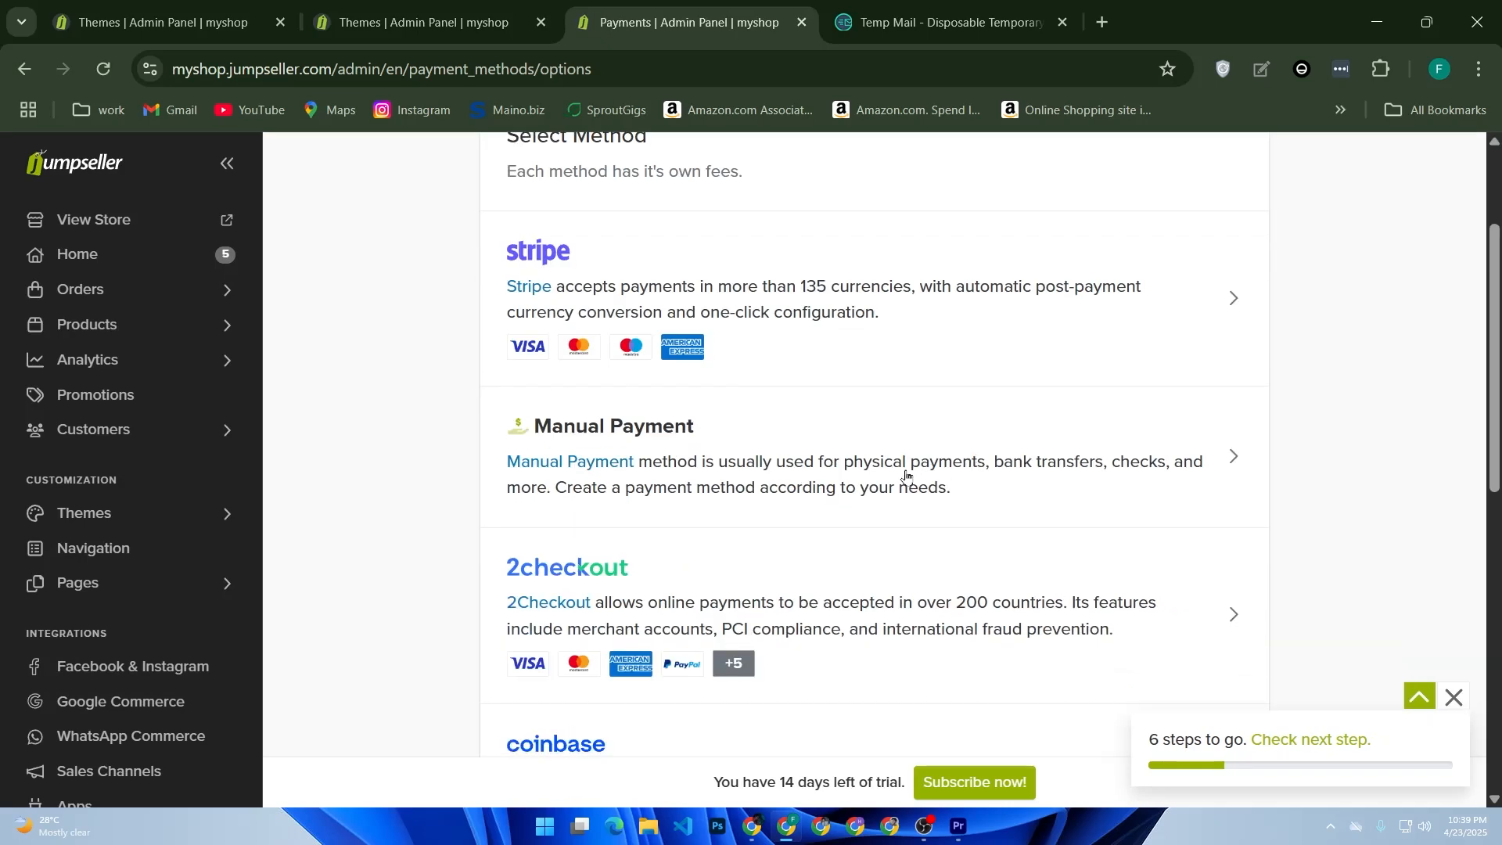
scroll(775, 493, "down", 5)
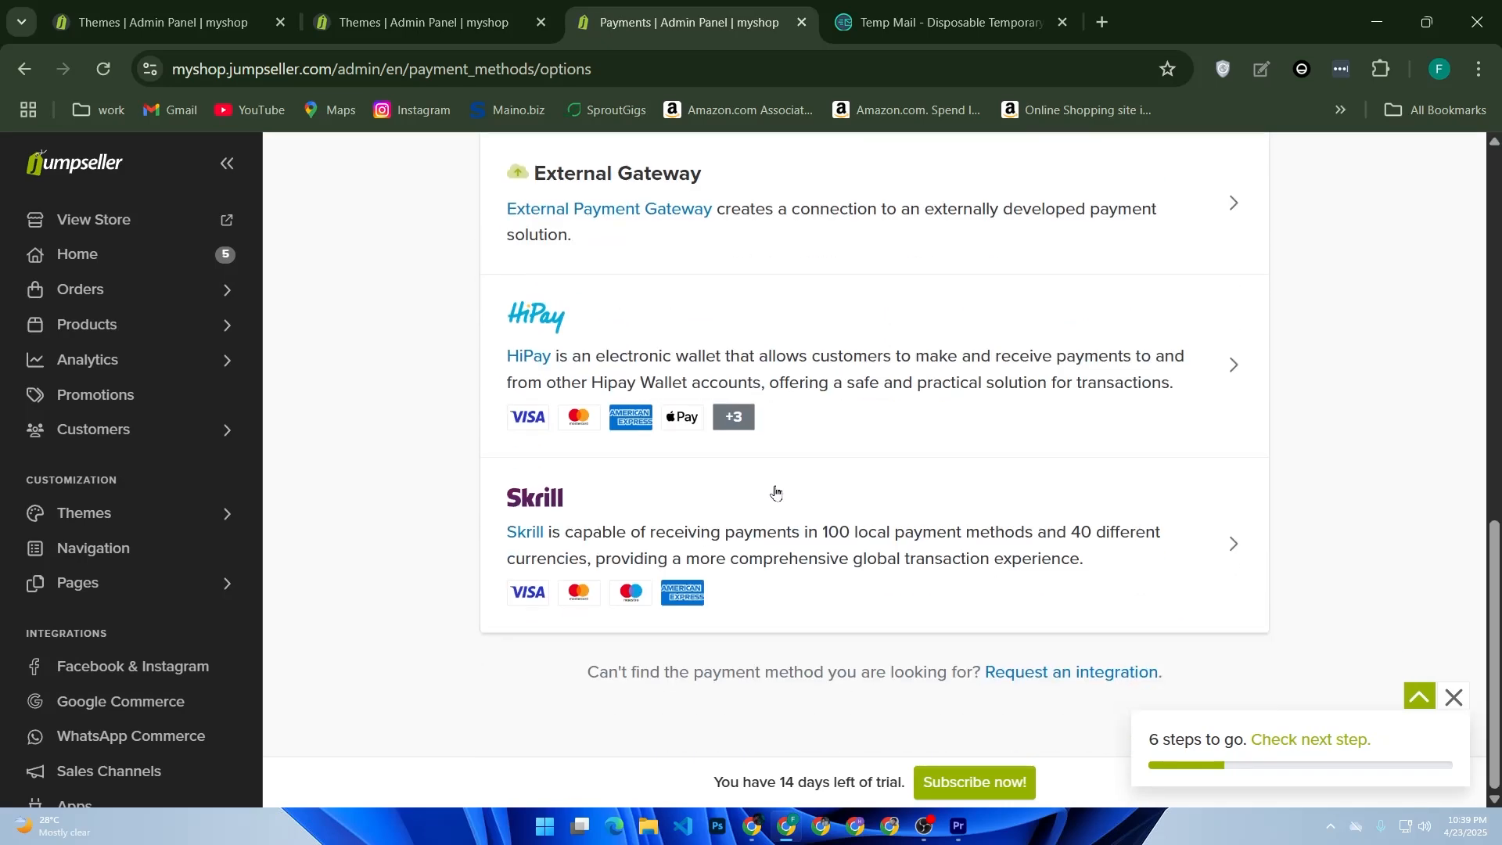
scroll(761, 506, "up", 12)
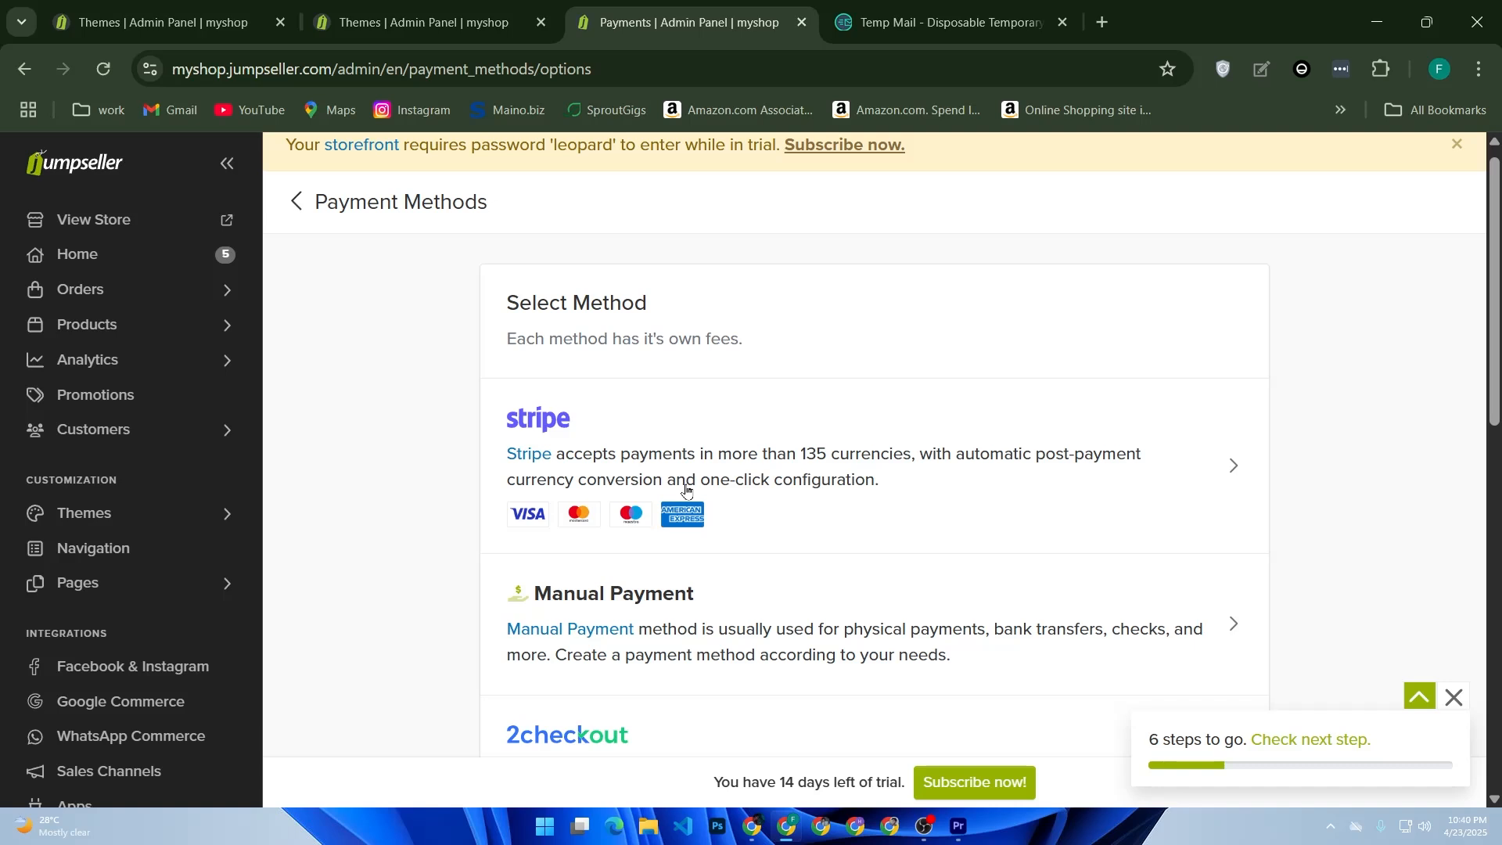
View the store's installed shipping methods and its shipping zones in the checkout settings
scroll(241, 402, "down", 5)
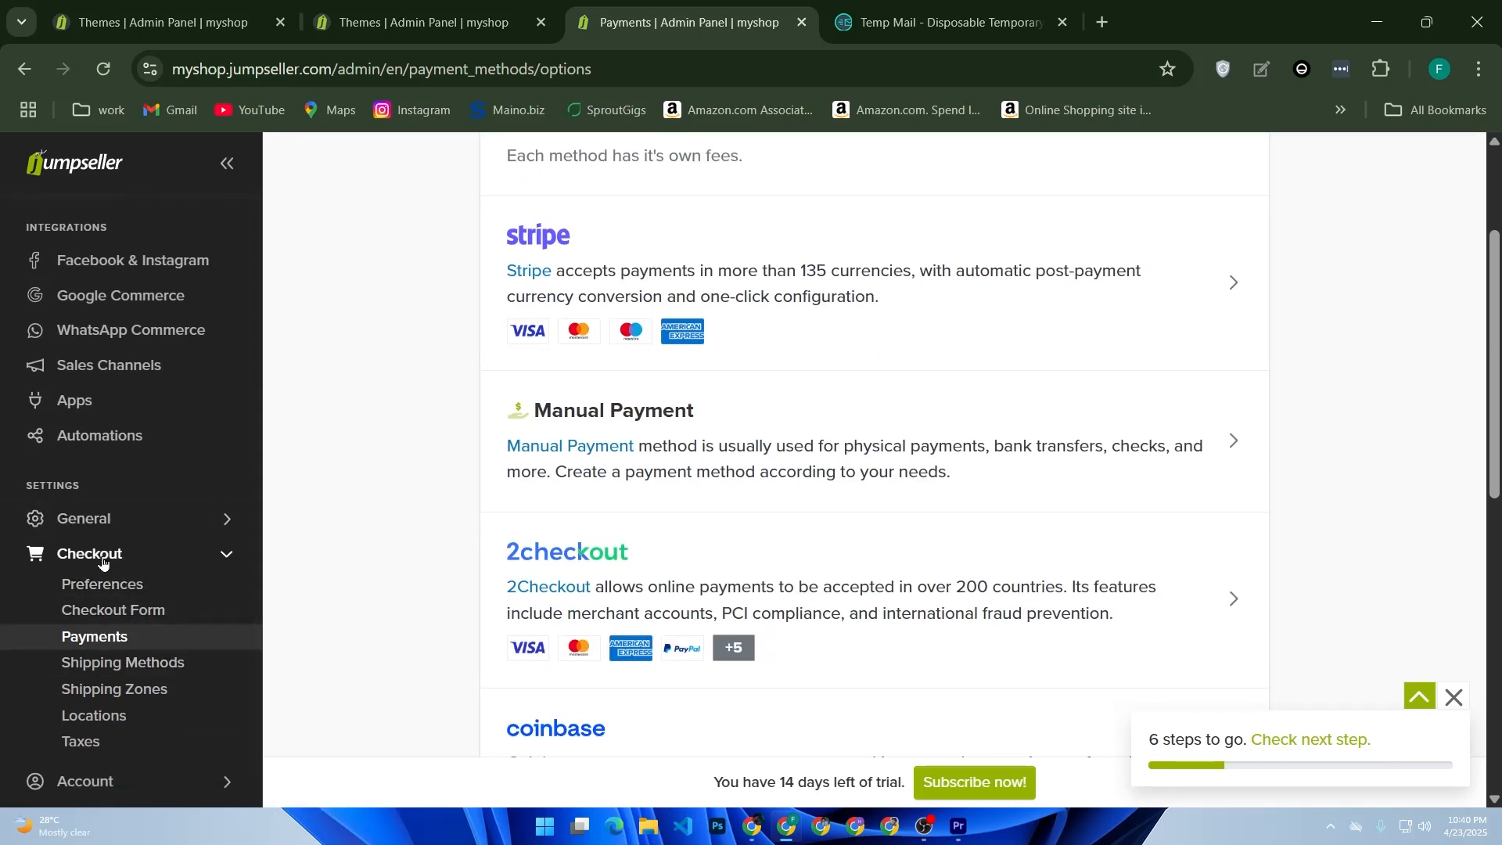
left_click(110, 671)
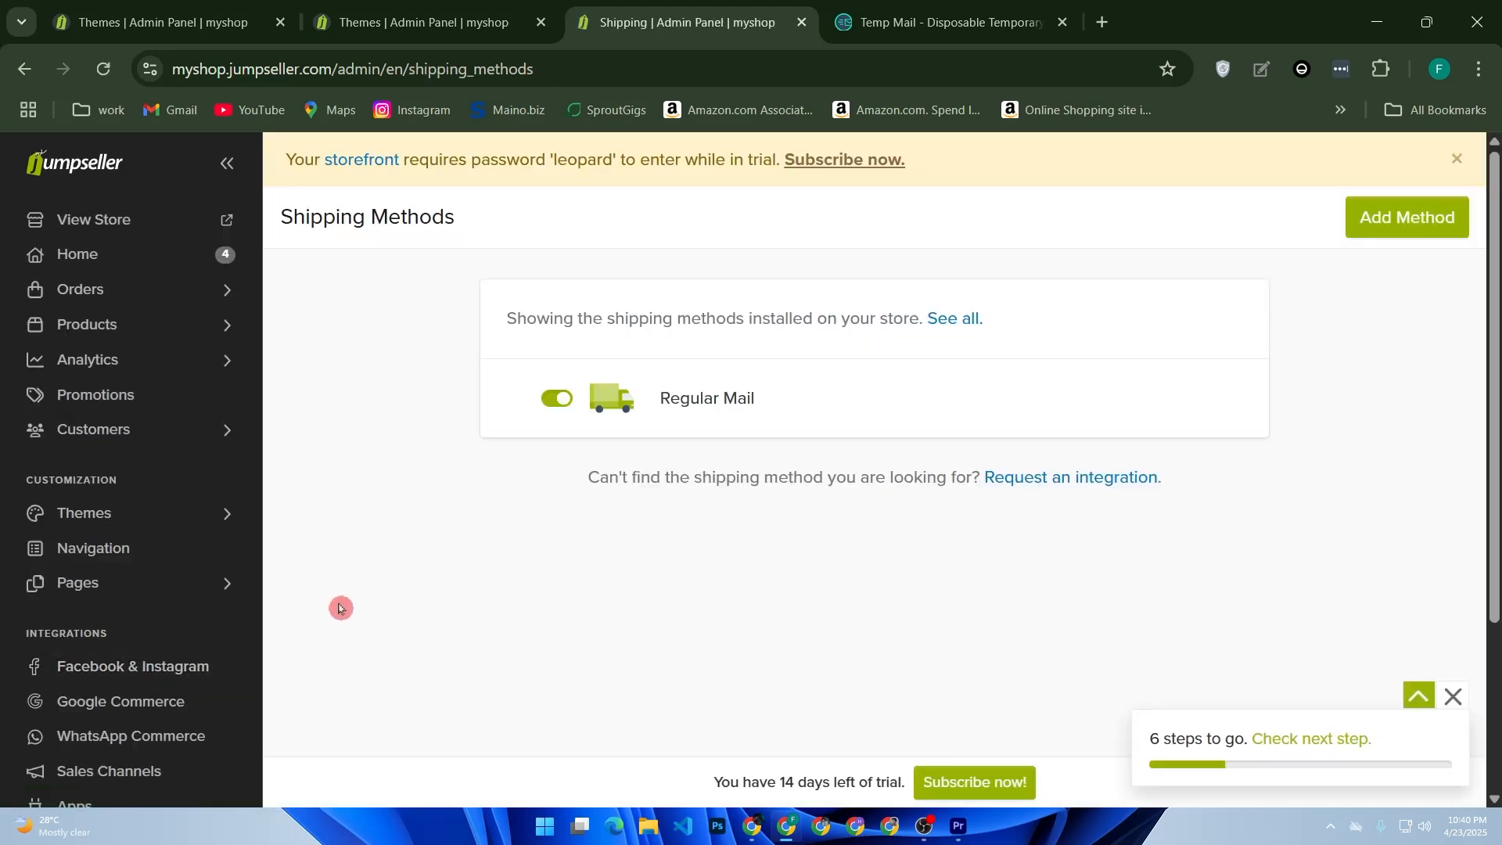
scroll(171, 617, "down", 8)
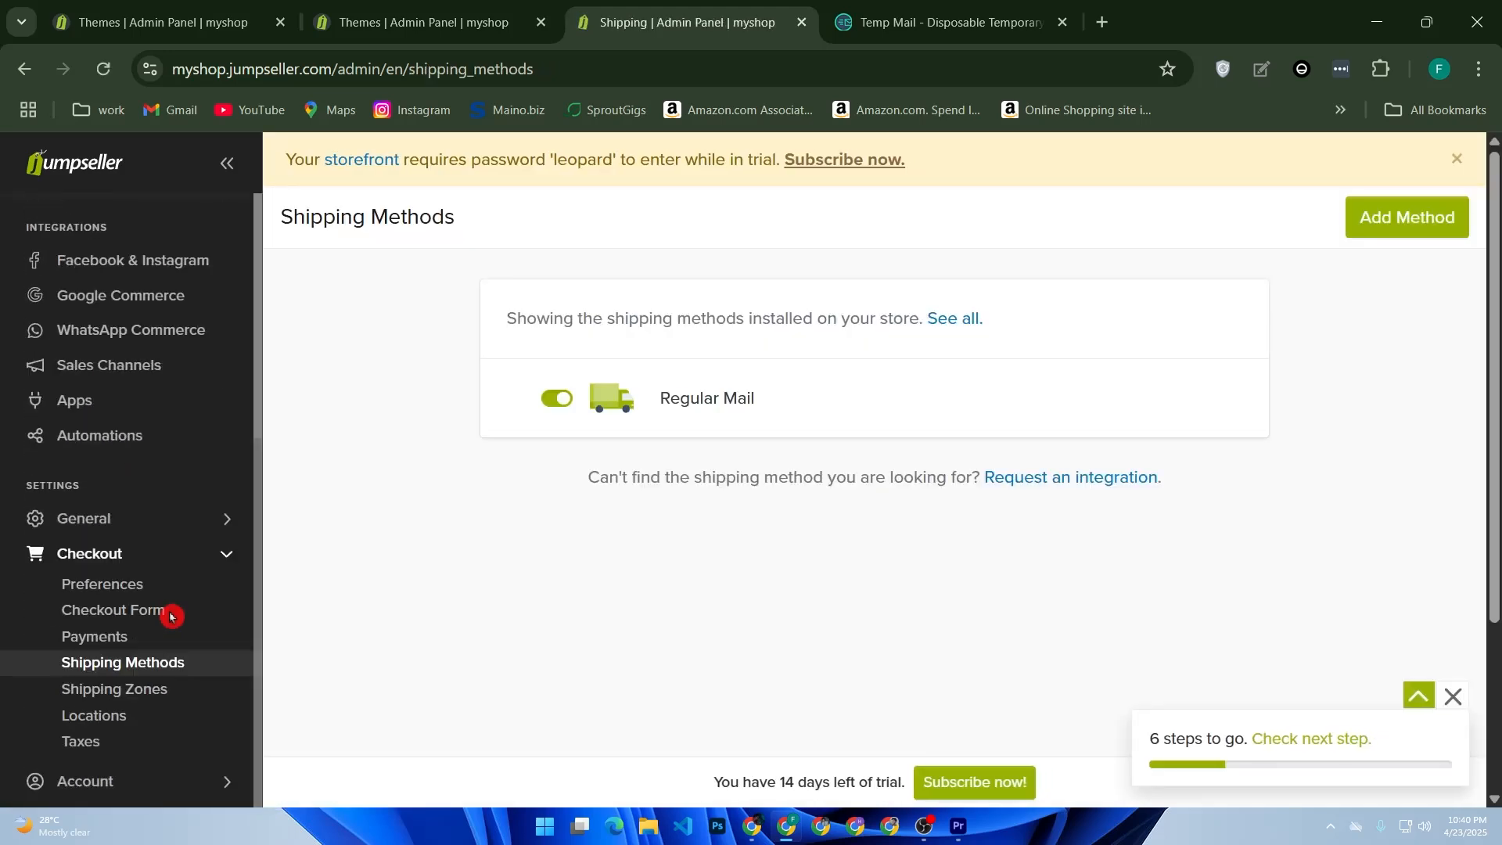
left_click(147, 691)
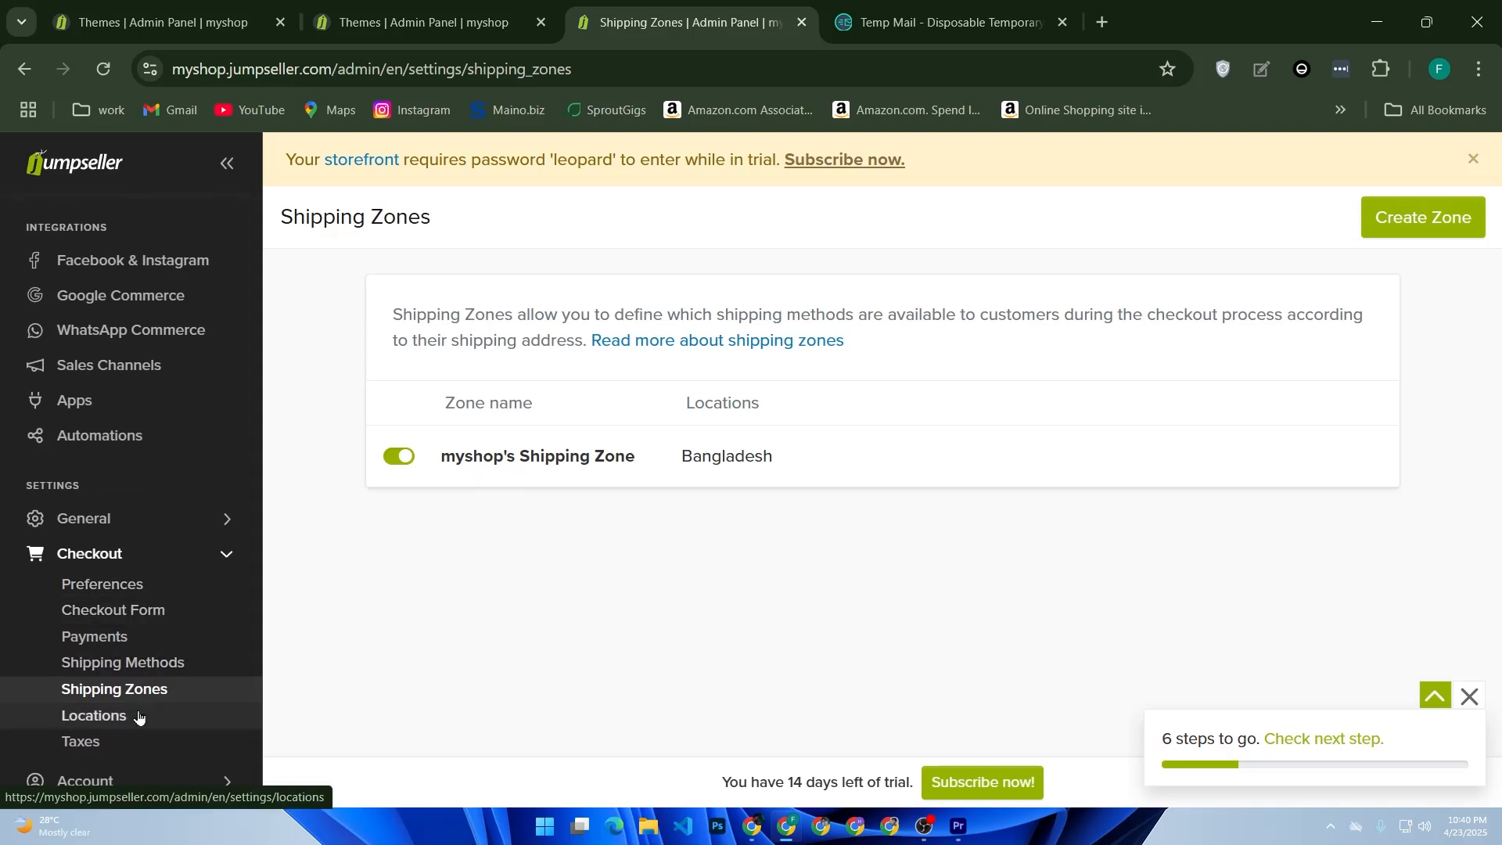
View the checkout tax settings, including the address that taxes are based on
left_click(121, 744)
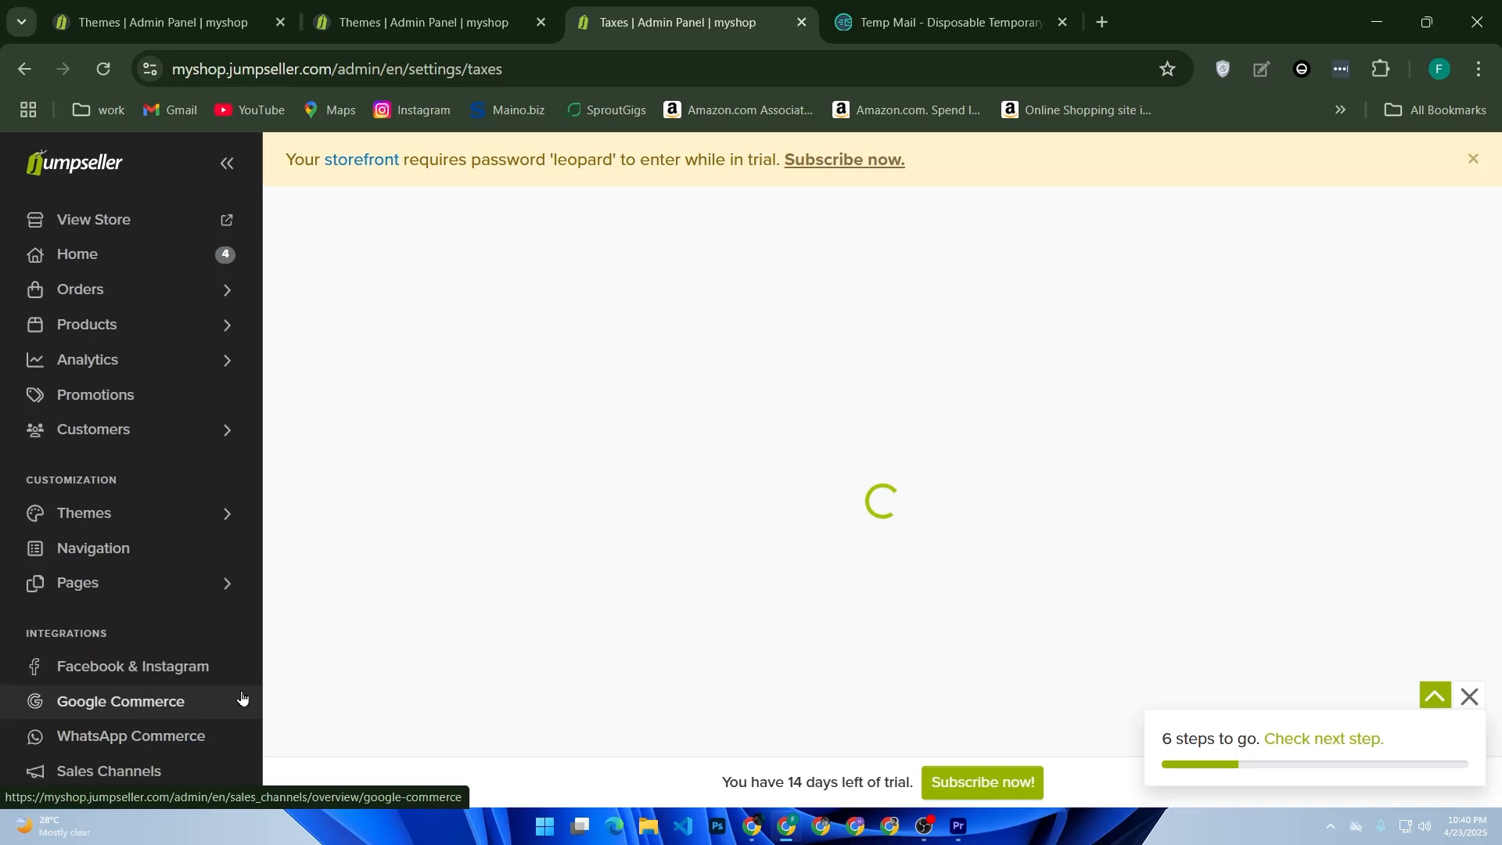
left_click(288, 691)
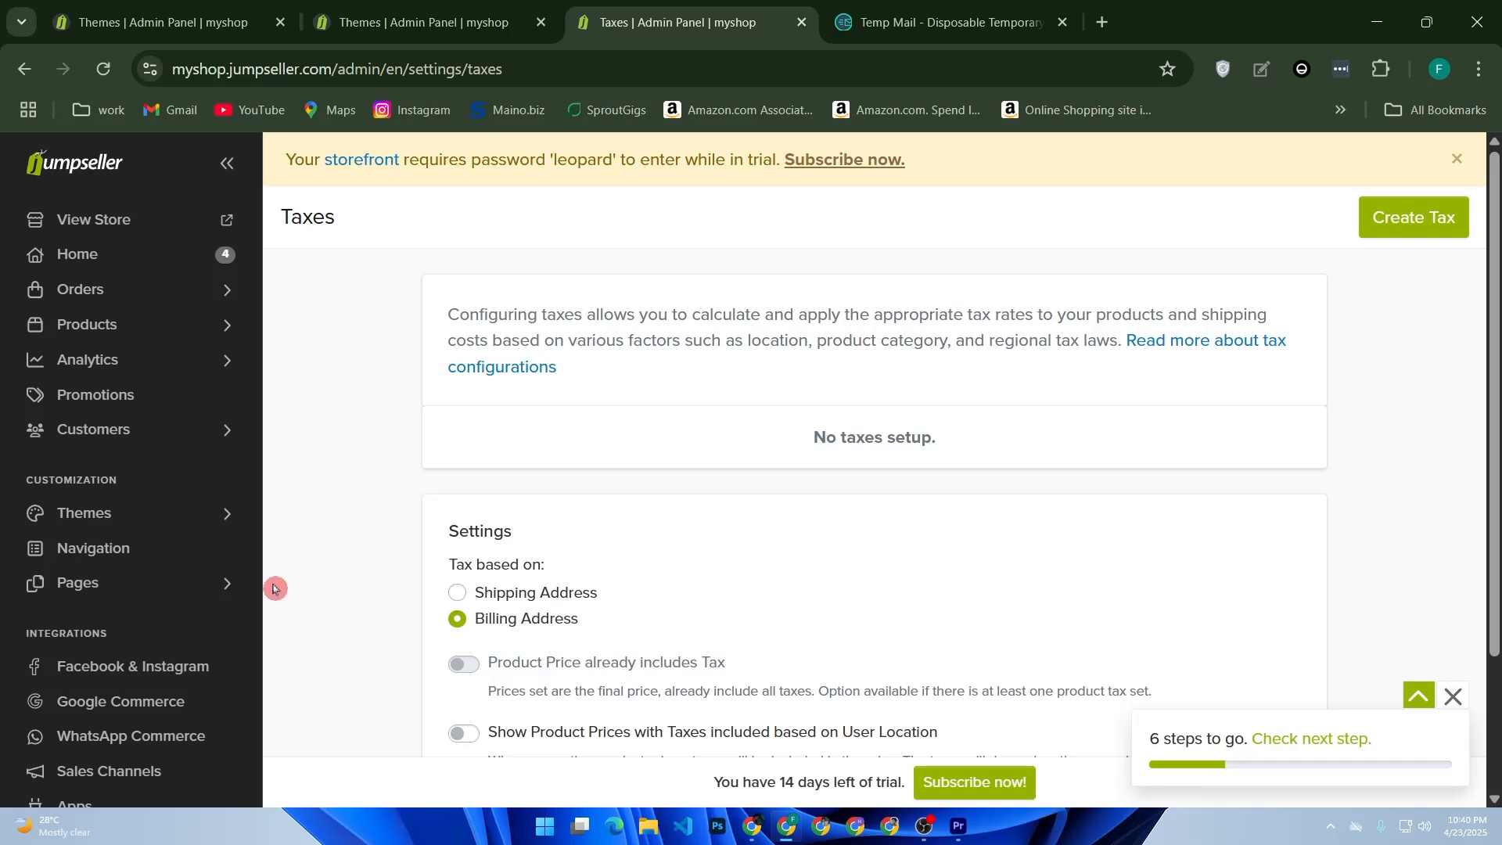
scroll(167, 572, "down", 2)
scroll(167, 572, "up", 2)
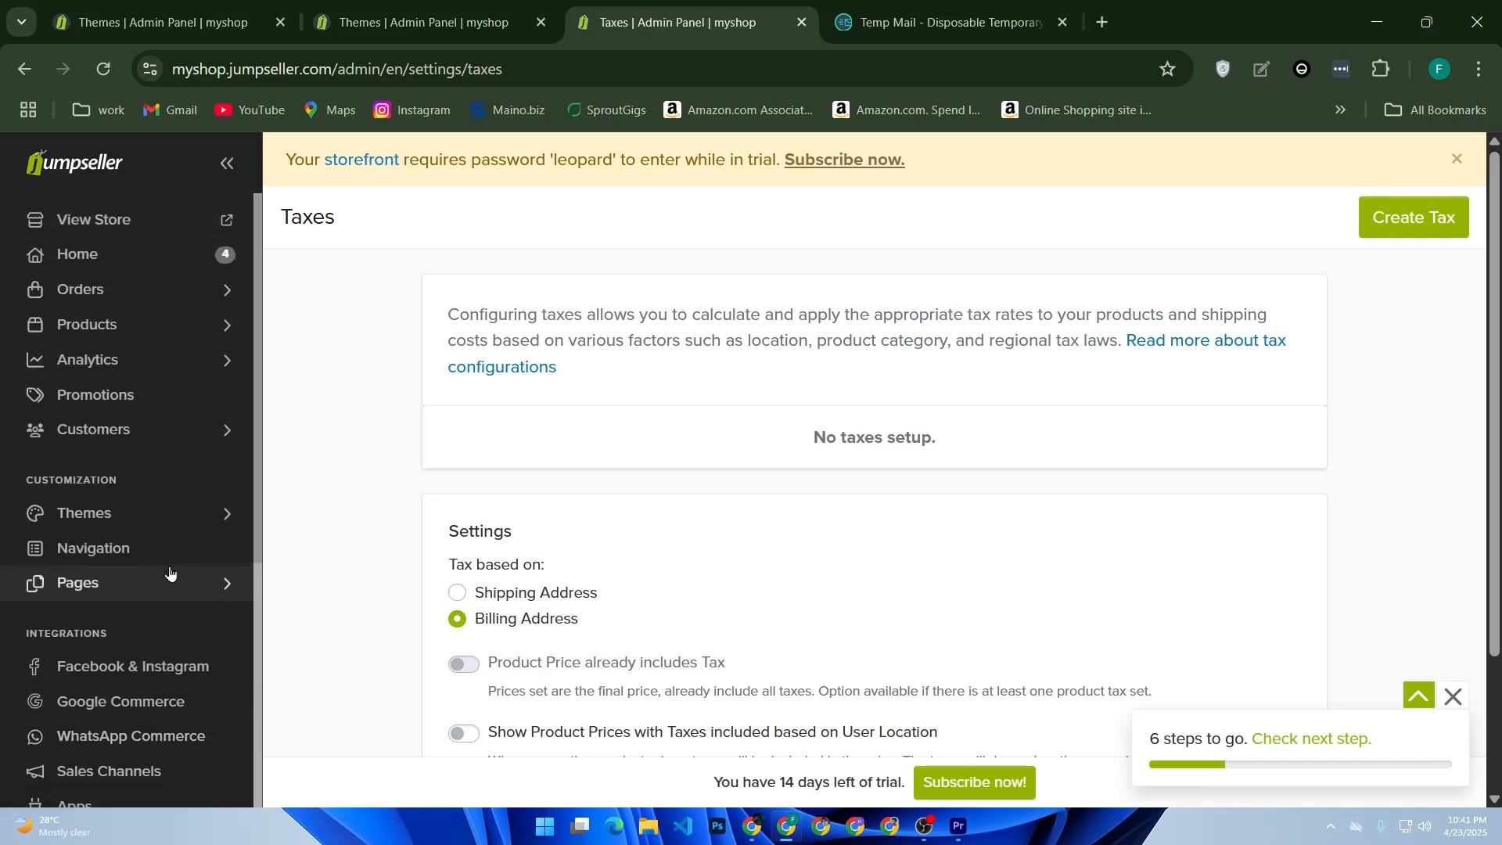
Open the domain management page in the general store settings
scroll(168, 577, "down", 6)
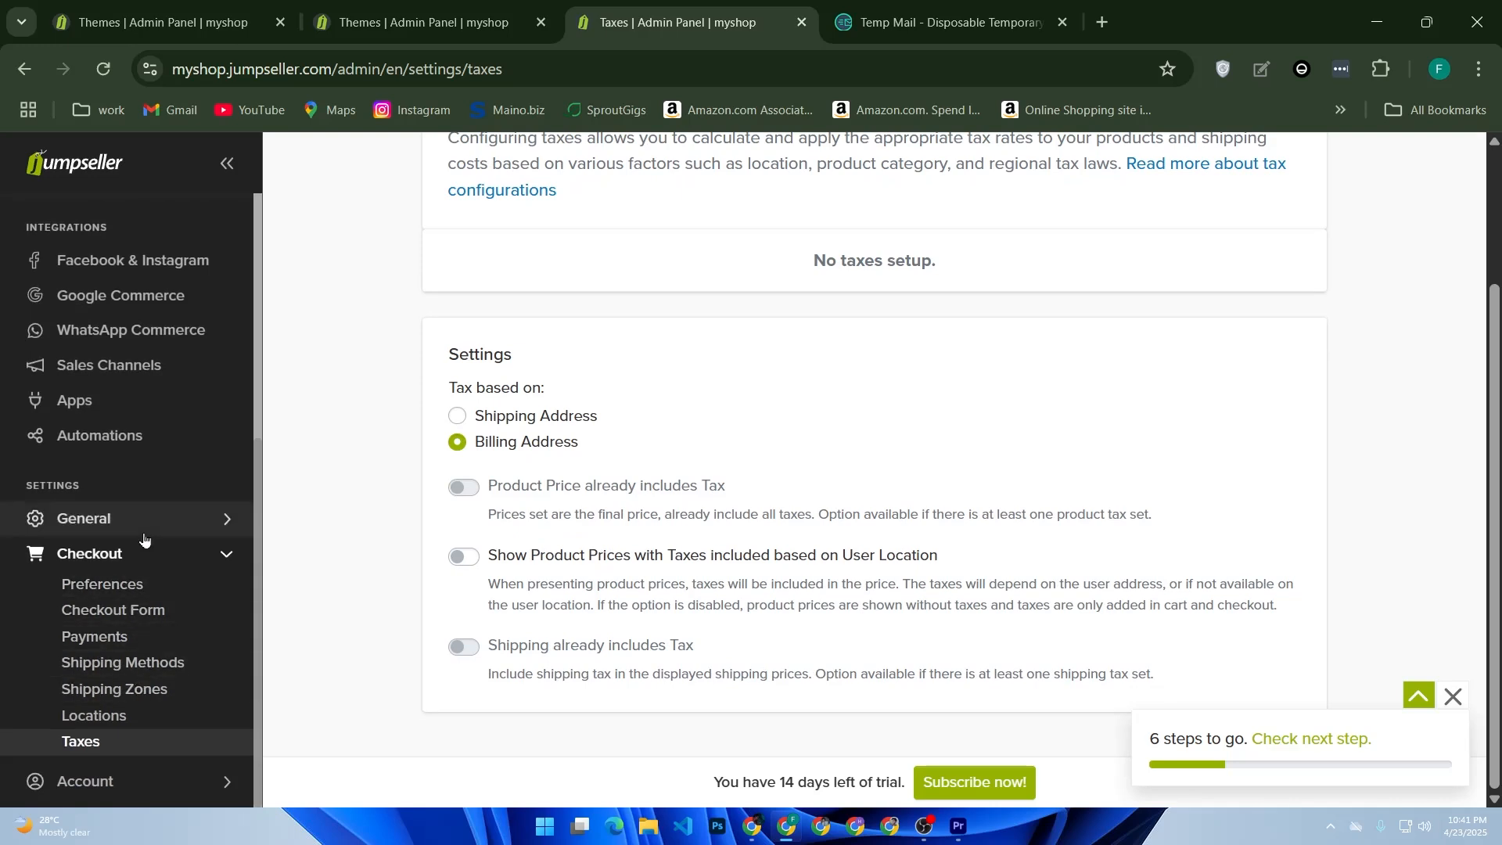
left_click(148, 530)
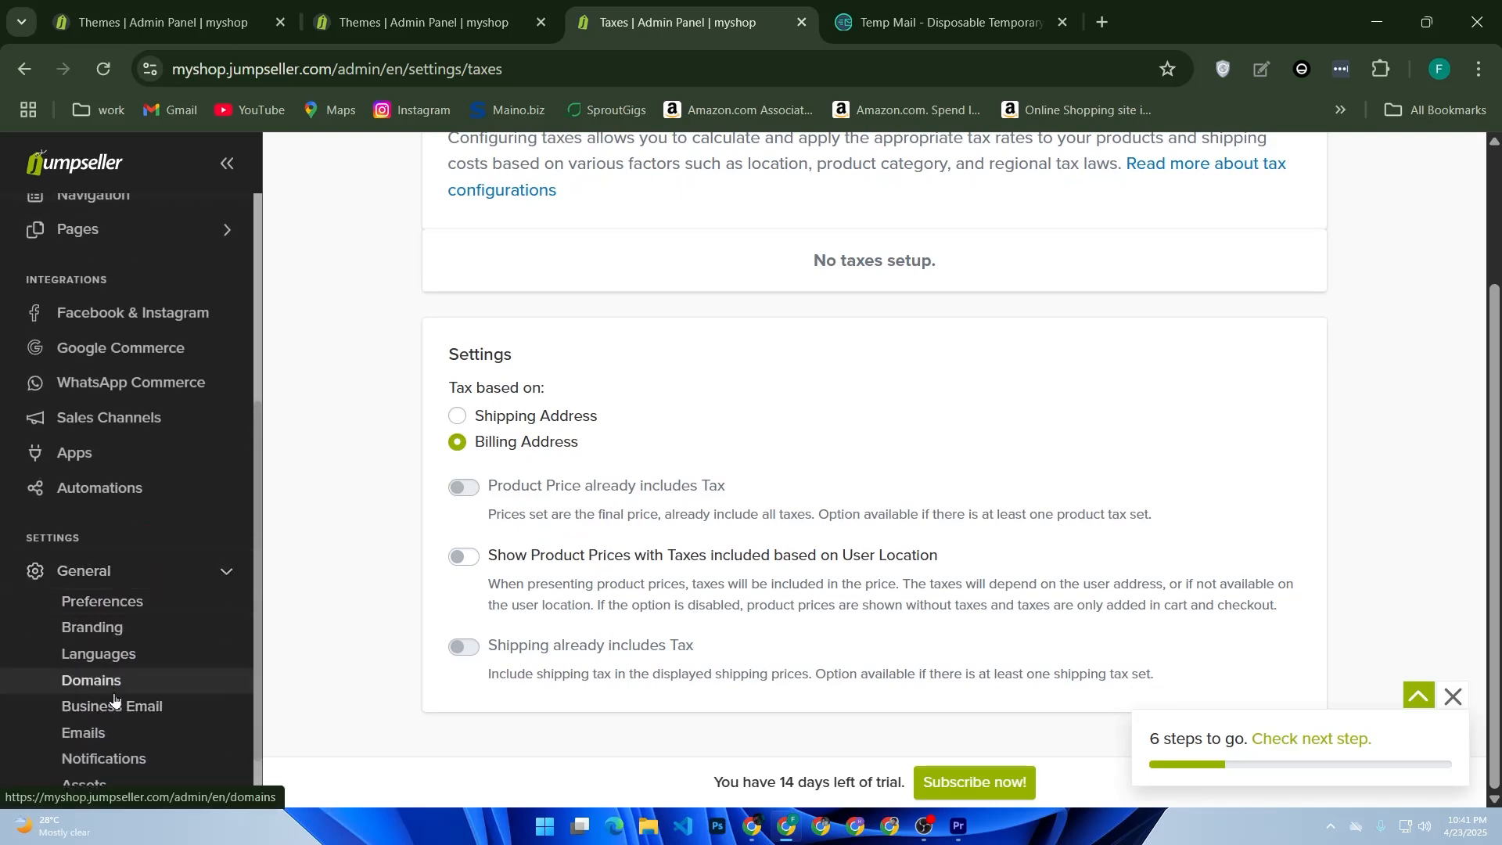
left_click(114, 688)
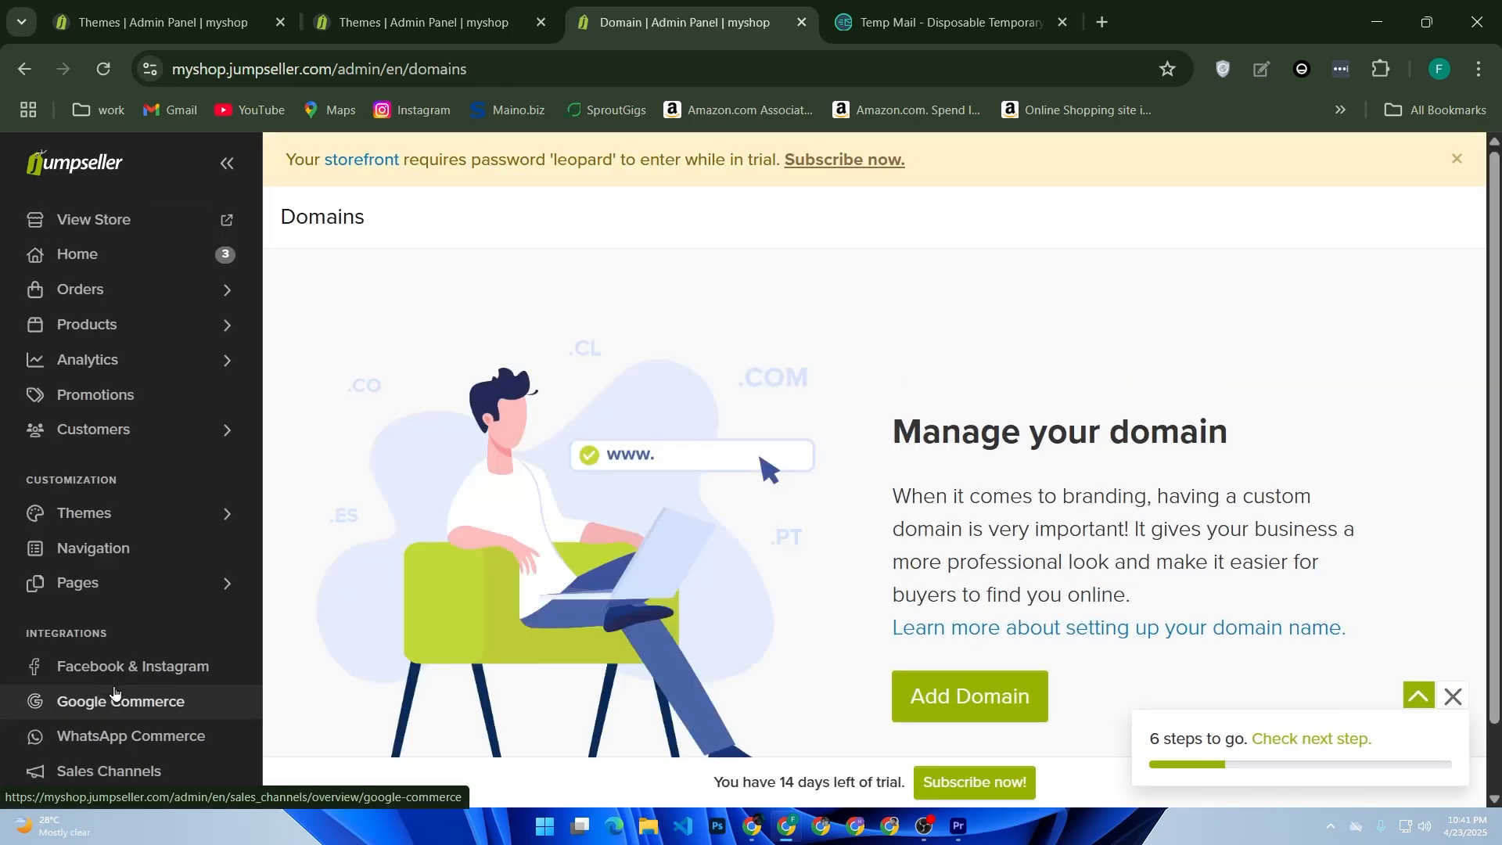